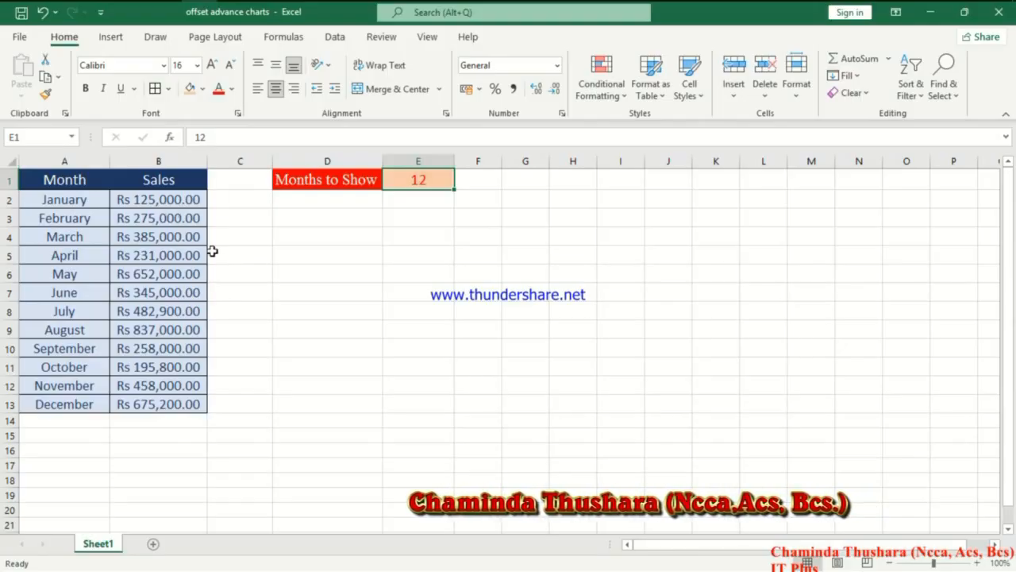
Examine the Month and Sales source table, checking the sales figures from January through July
{"action": "left_click", "coordinate": [71, 181]}
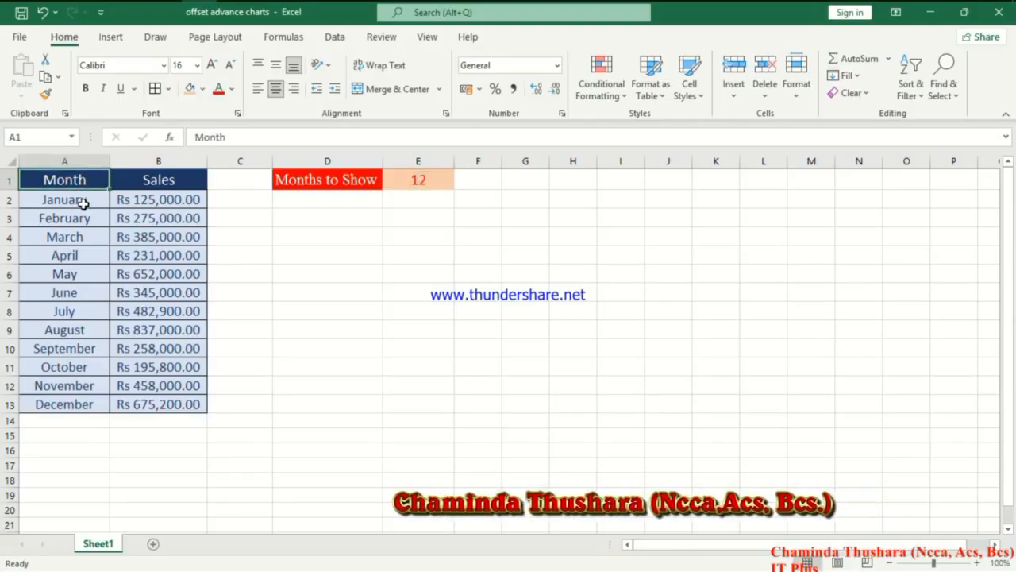
{"action": "left_click", "coordinate": [173, 199]}
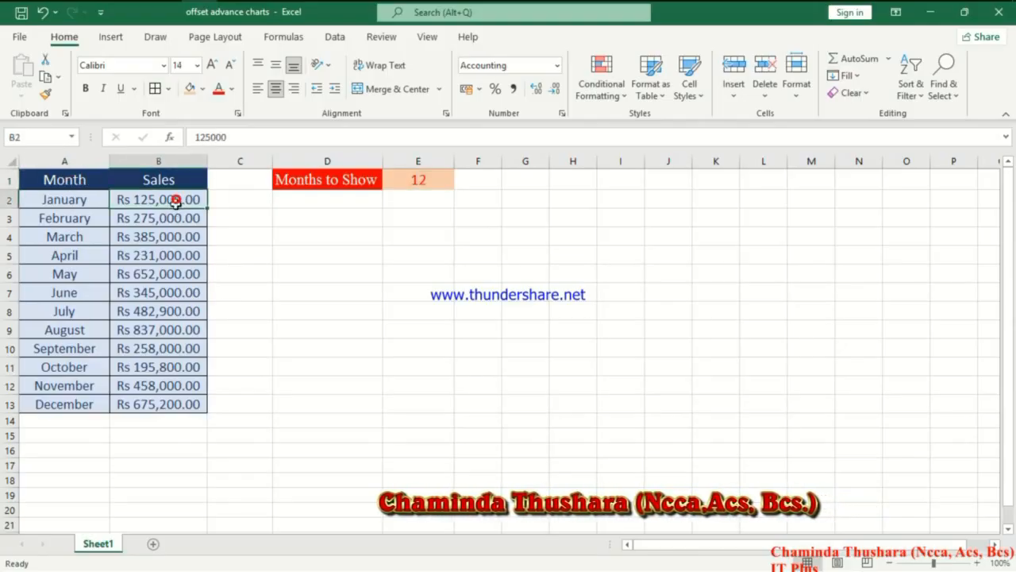
{"action": "left_click", "coordinate": [172, 220]}
{"action": "left_click", "coordinate": [181, 237]}
{"action": "left_click", "coordinate": [181, 255]}
{"action": "left_click", "coordinate": [182, 275]}
{"action": "left_click", "coordinate": [183, 291]}
{"action": "left_click", "coordinate": [186, 311]}
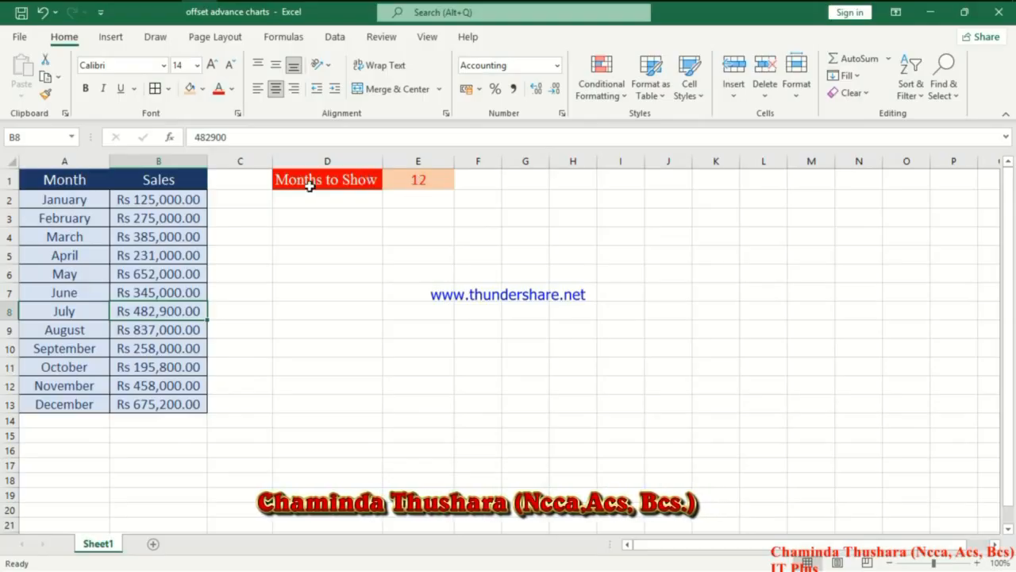
Examine the Months to Show cell E1 against the January to May rows and the empty output area at D3:E3
{"action": "left_click", "coordinate": [424, 181]}
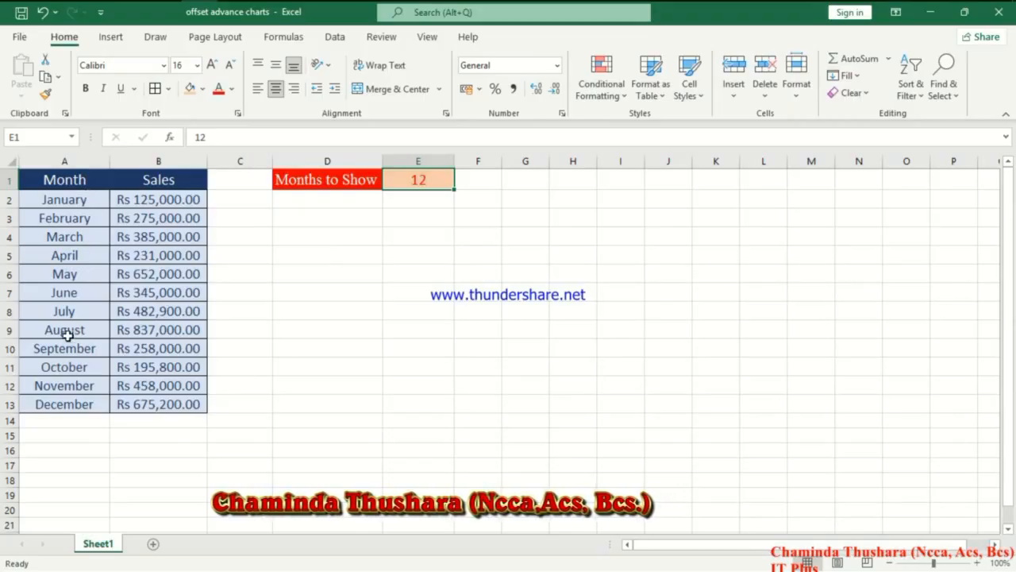
{"action": "left_click", "coordinate": [302, 222]}
{"action": "left_click", "coordinate": [418, 216]}
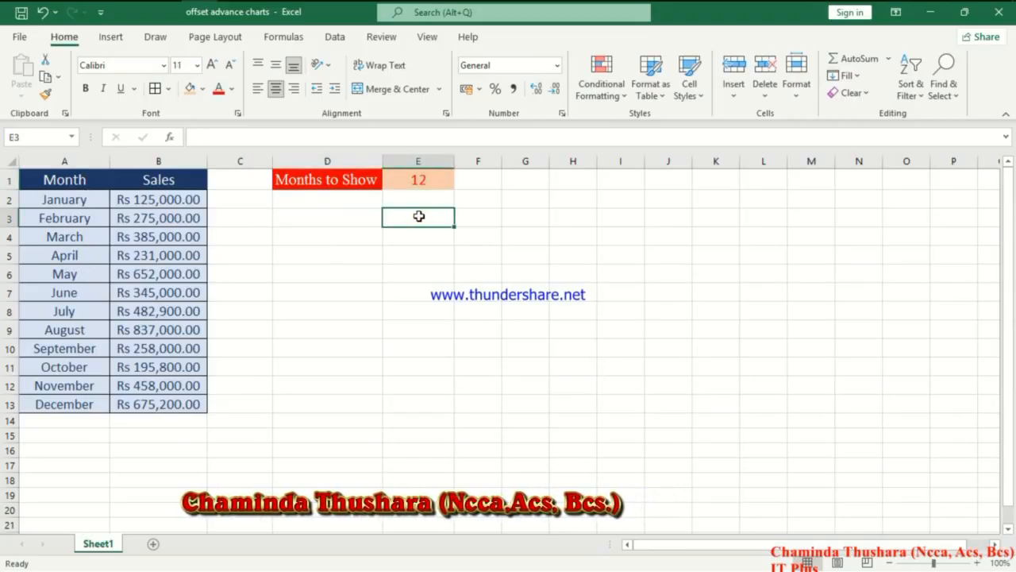
{"action": "left_click", "coordinate": [419, 181]}
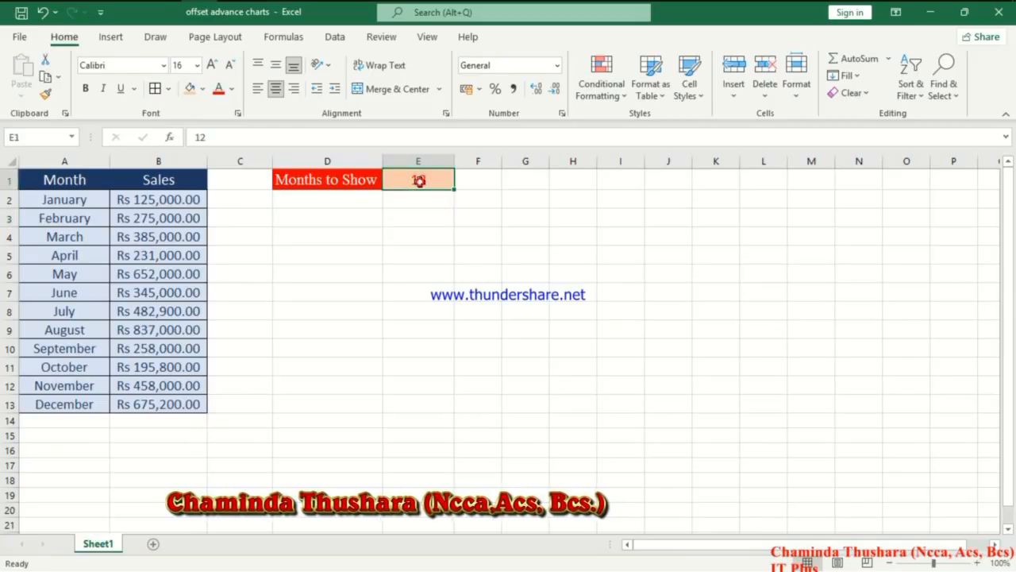
{"action": "left_click", "coordinate": [74, 198]}
{"action": "left_click", "coordinate": [79, 219]}
{"action": "left_click", "coordinate": [79, 236]}
{"action": "left_click", "coordinate": [79, 254]}
{"action": "left_click", "coordinate": [84, 270]}
{"action": "left_click_drag", "start_coordinate": [91, 198], "coordinate": [164, 270]}
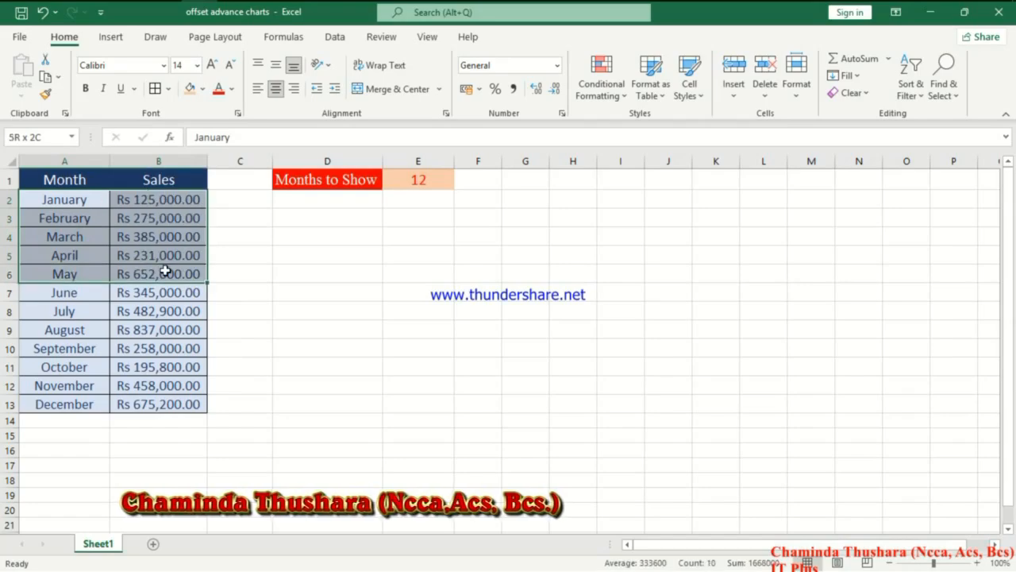
{"action": "left_click", "coordinate": [421, 180]}
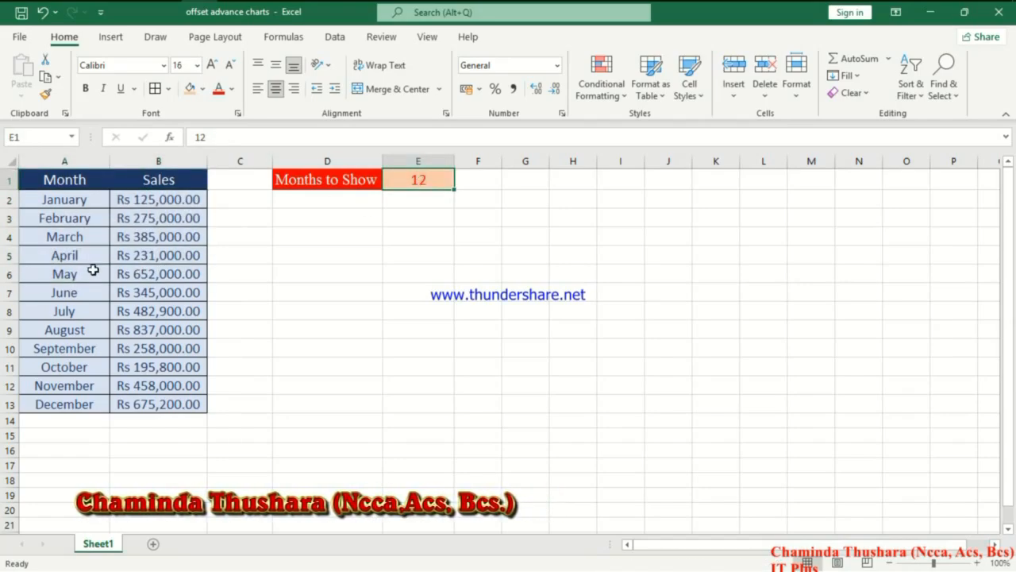
{"action": "left_click", "coordinate": [294, 218]}
{"action": "left_click", "coordinate": [412, 220]}
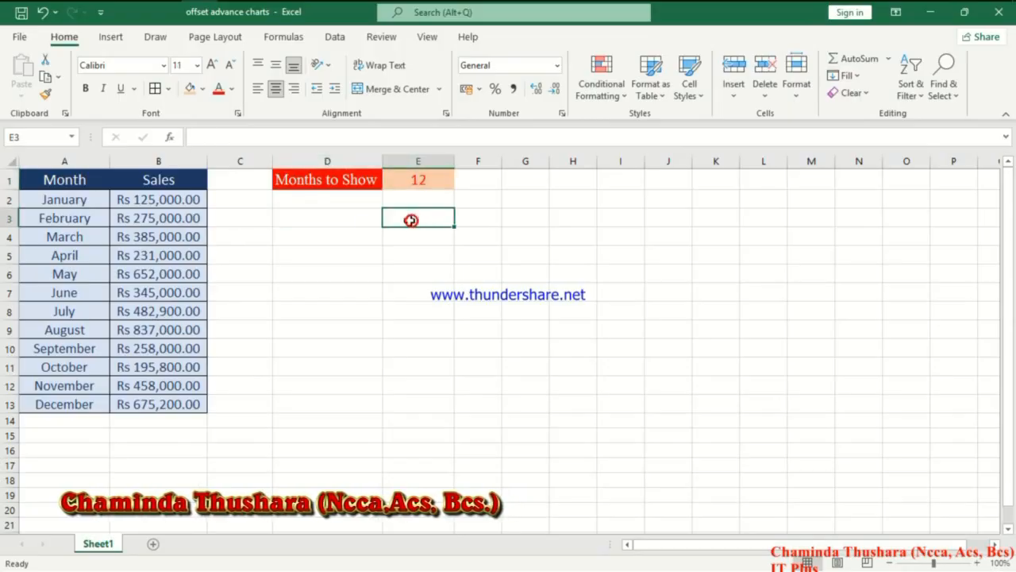
{"action": "left_click", "coordinate": [317, 228]}
{"action": "left_click", "coordinate": [399, 216]}
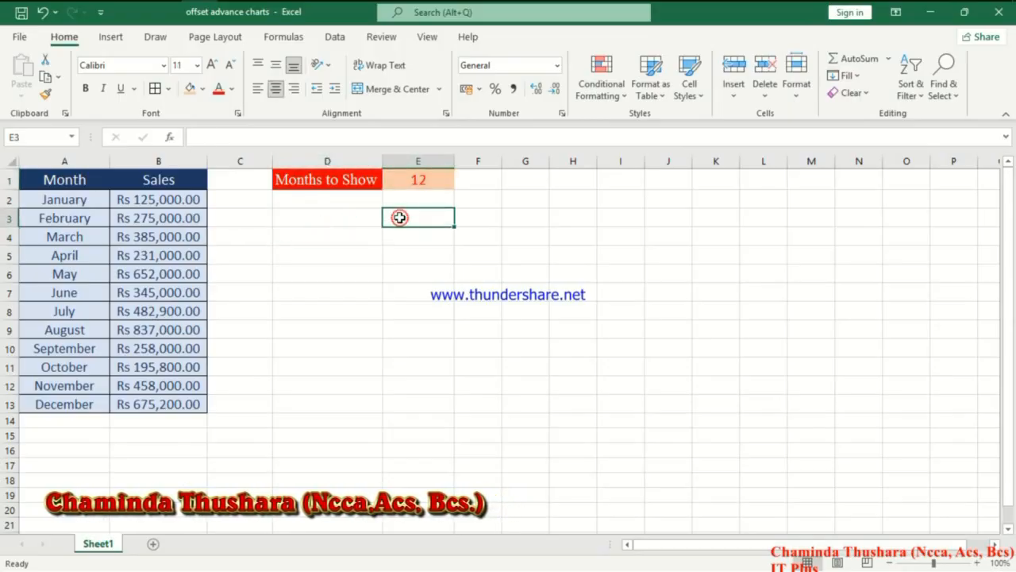
{"action": "left_click", "coordinate": [321, 216]}
{"action": "left_click", "coordinate": [386, 213]}
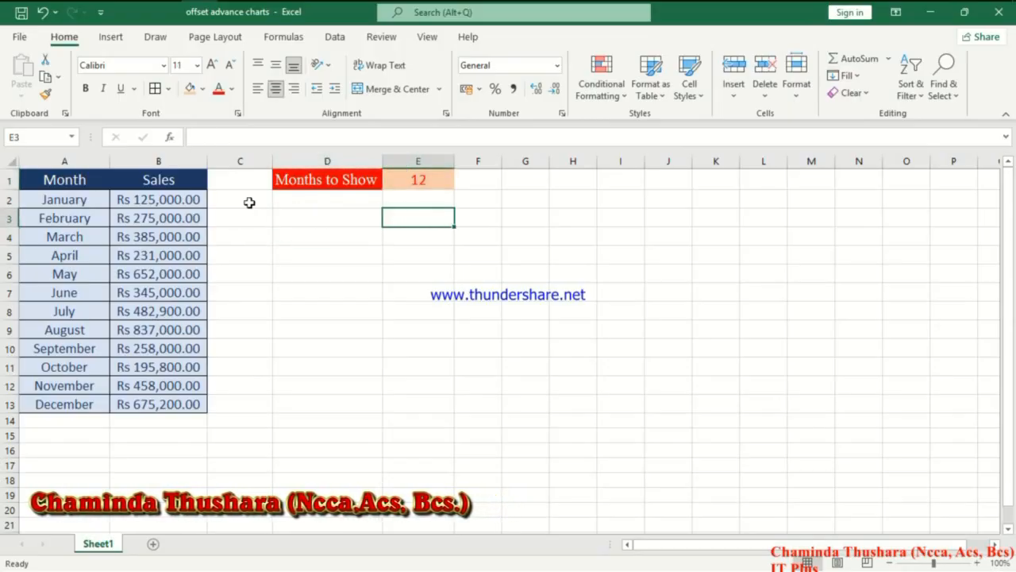
Copy the Month and Sales headers from A1:B1 to D3:E3 and clear the copy selection
{"action": "left_click_drag", "start_coordinate": [69, 181], "coordinate": [127, 180]}
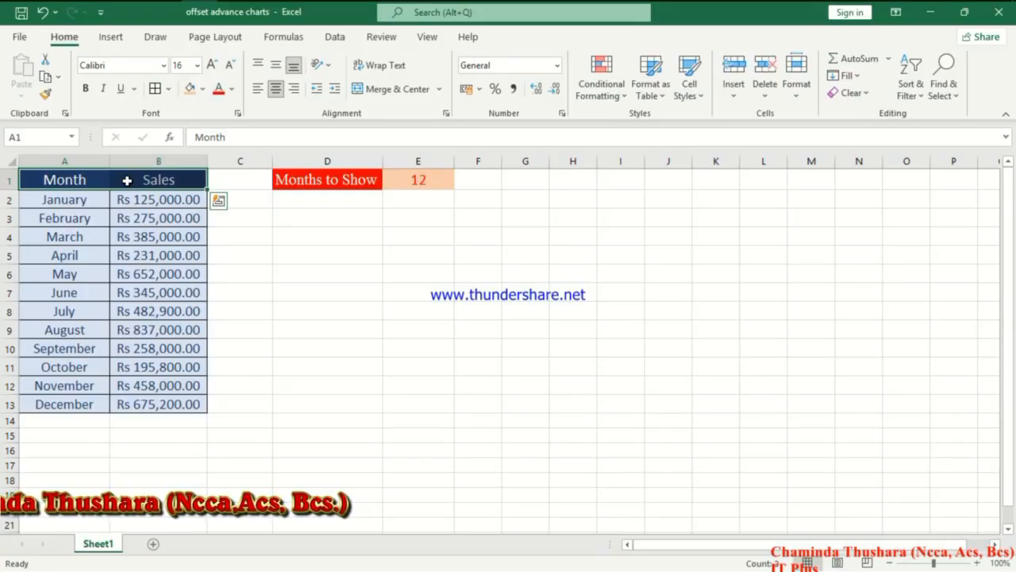
{"action": "right_click", "coordinate": [127, 182]}
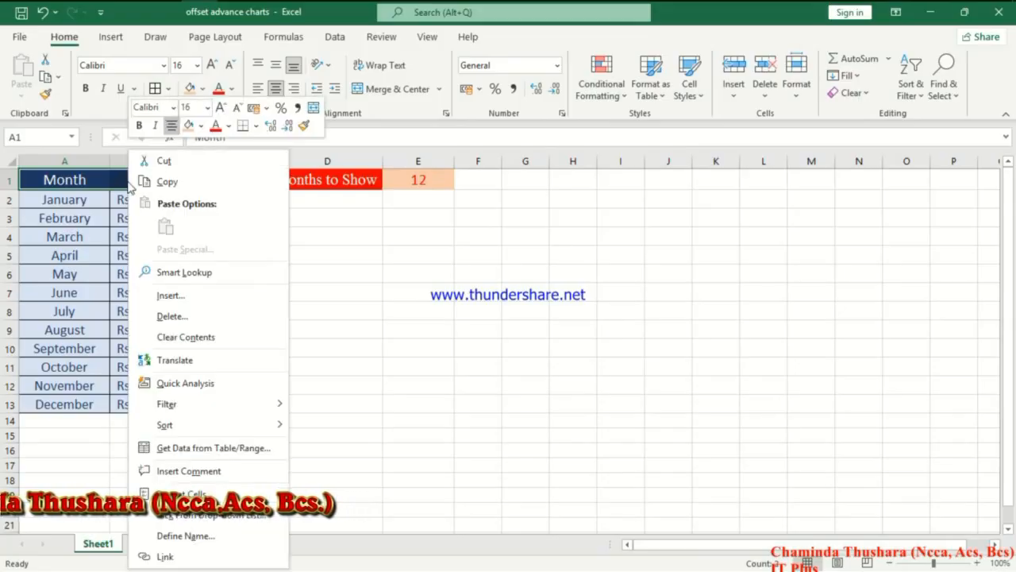
{"action": "left_click", "coordinate": [166, 181]}
{"action": "left_click_drag", "start_coordinate": [291, 218], "coordinate": [393, 221]}
{"action": "right_click", "coordinate": [347, 222]}
{"action": "left_click", "coordinate": [380, 250]}
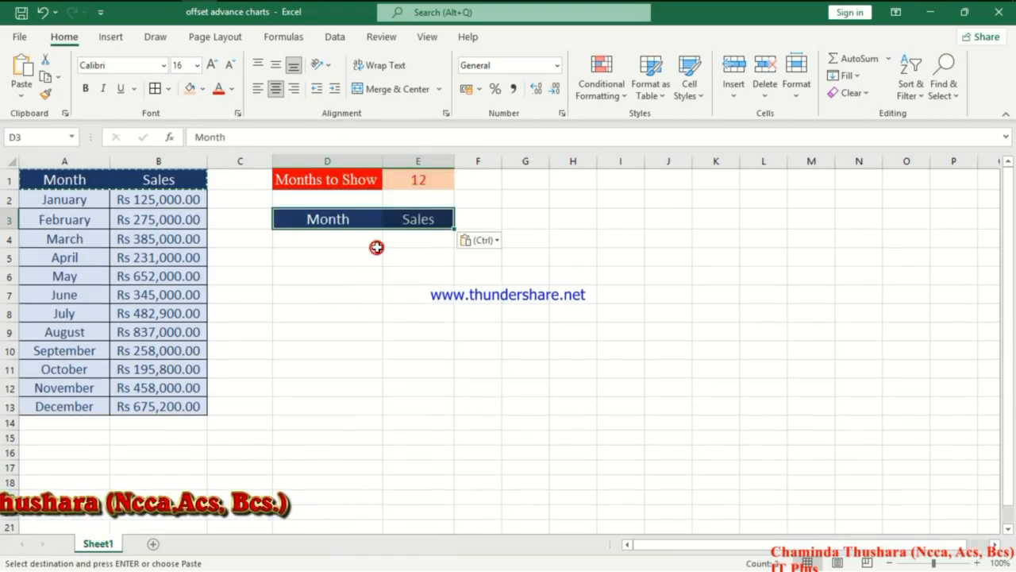
{"action": "left_click", "coordinate": [326, 247]}
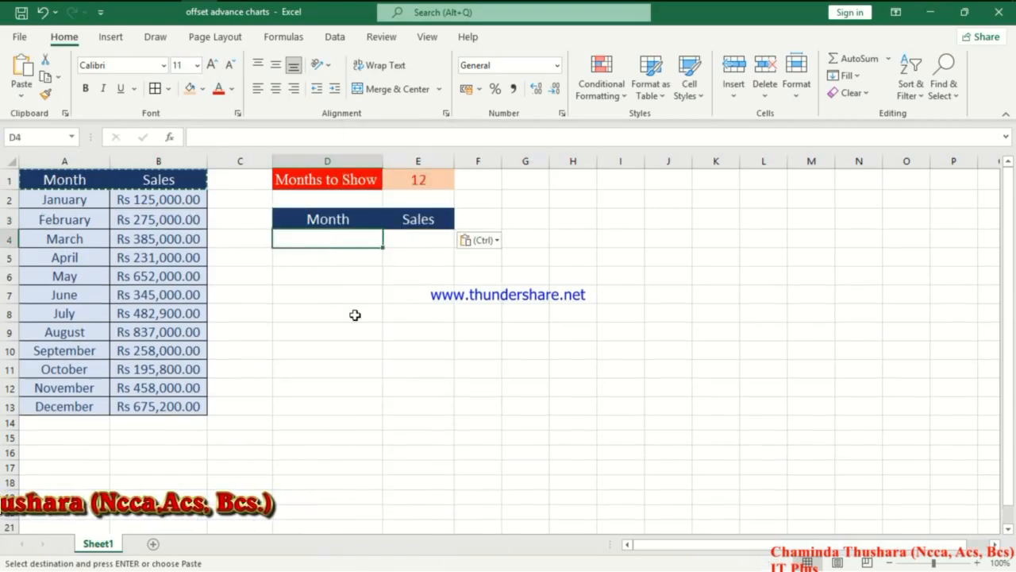
{"action": "left_click", "coordinate": [420, 181]}
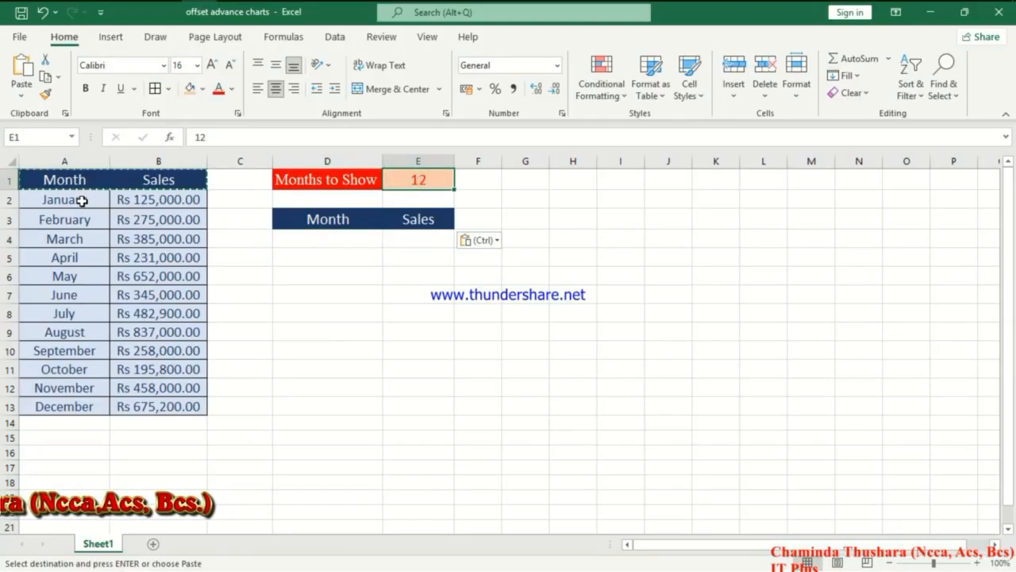
{"action": "key", "text": "Escape"}
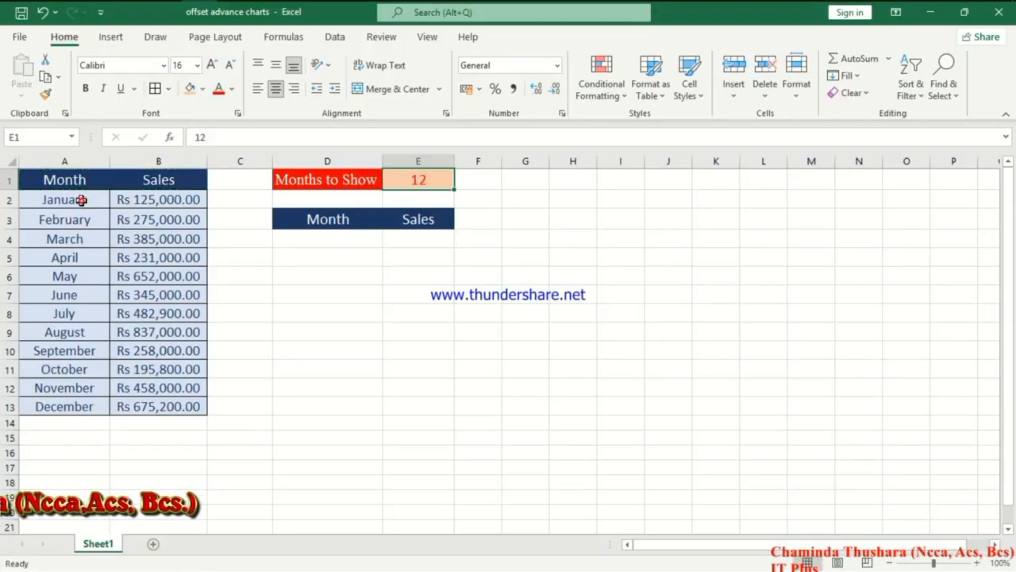
Review how the month count in E1 relates to blocks of source rows starting at January, and where output starts in D4
{"action": "left_click", "coordinate": [81, 200]}
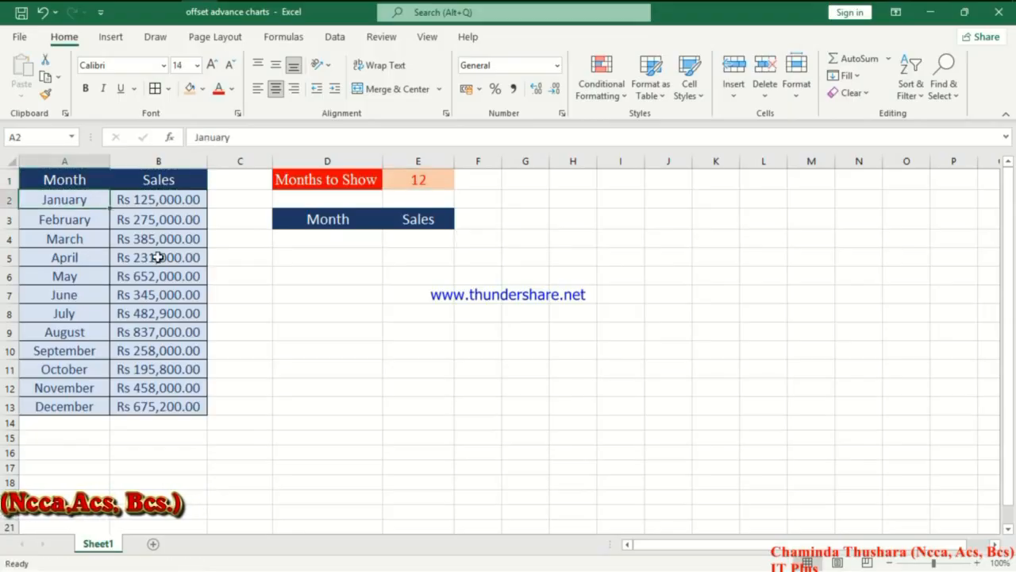
{"action": "left_click", "coordinate": [407, 185]}
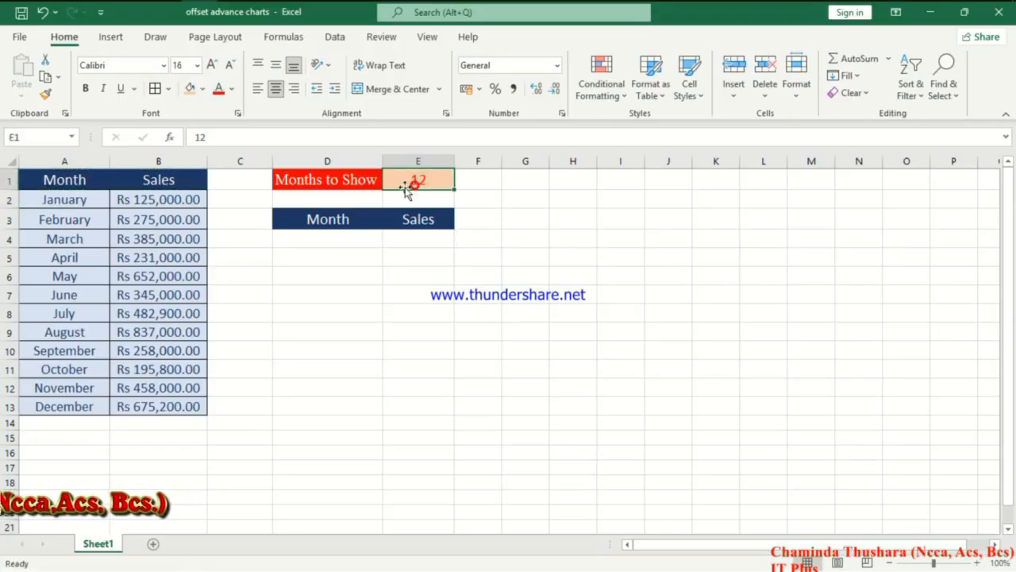
{"action": "left_click", "coordinate": [62, 199]}
{"action": "left_click", "coordinate": [62, 225]}
{"action": "left_click", "coordinate": [69, 240]}
{"action": "left_click_drag", "start_coordinate": [67, 199], "coordinate": [163, 262]}
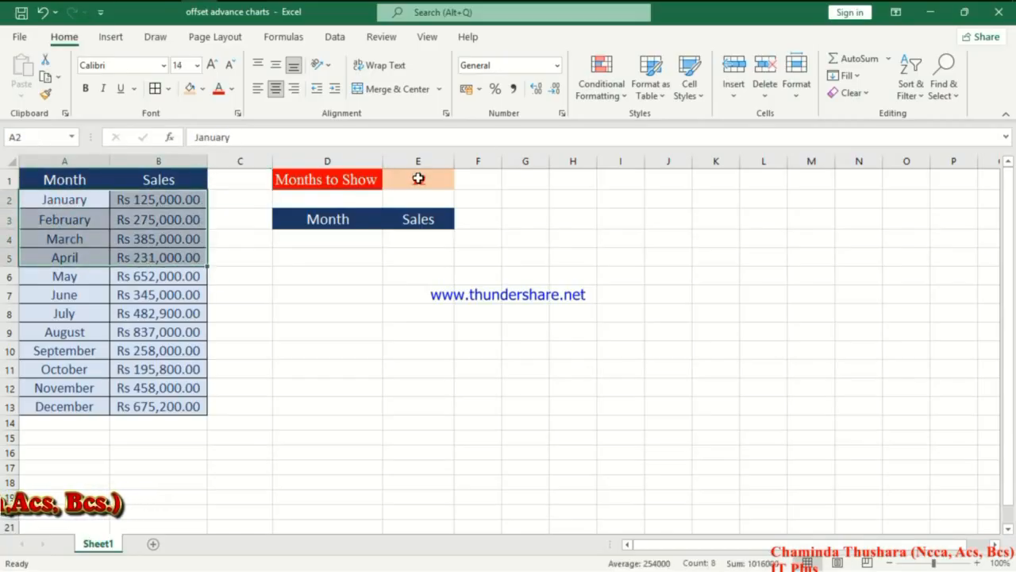
{"action": "left_click_drag", "start_coordinate": [74, 200], "coordinate": [140, 292]}
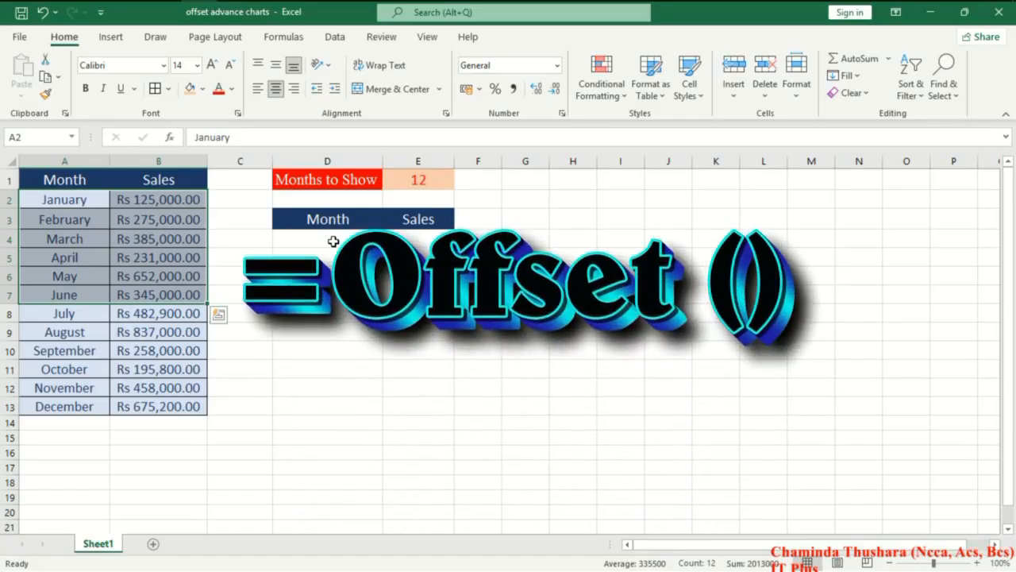
{"action": "left_click", "coordinate": [333, 241]}
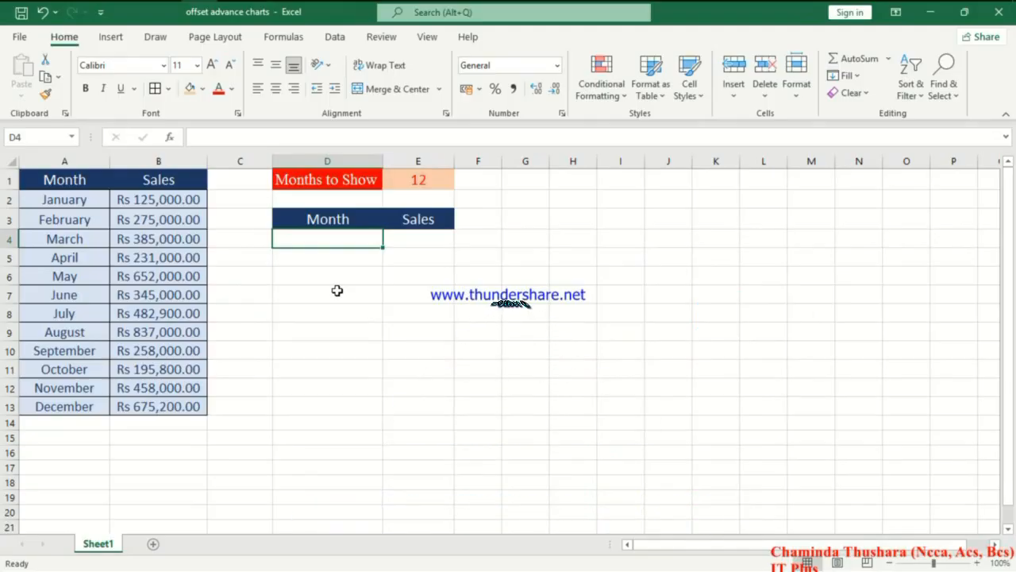
{"action": "left_click", "coordinate": [67, 201]}
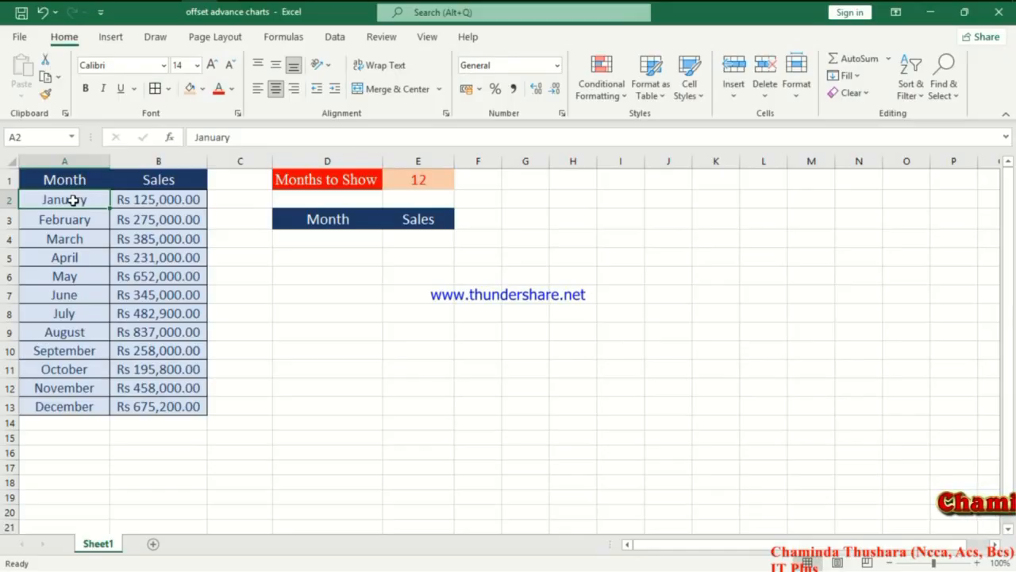
{"action": "left_click", "coordinate": [416, 180]}
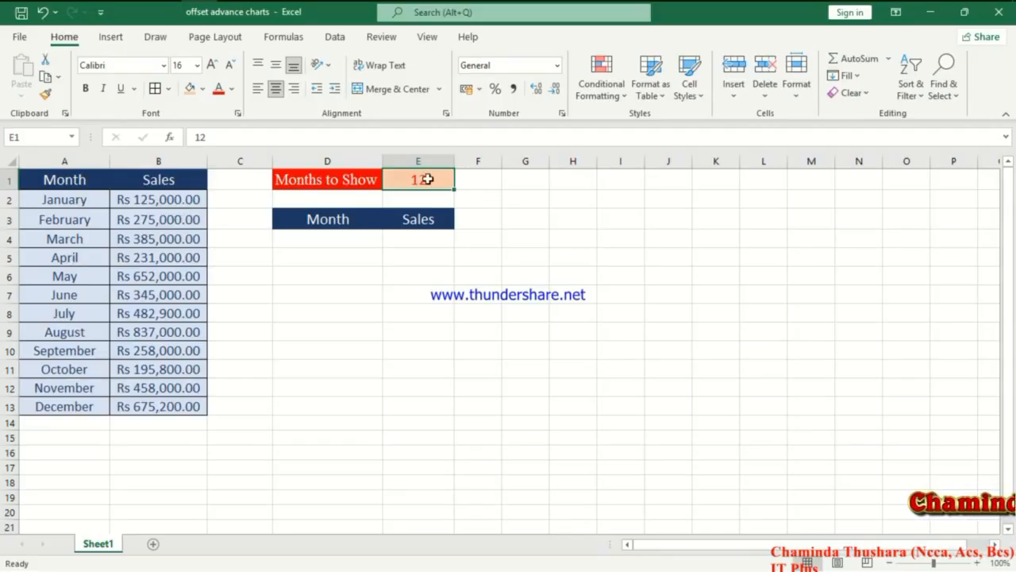
{"action": "left_click_drag", "start_coordinate": [73, 200], "coordinate": [151, 258]}
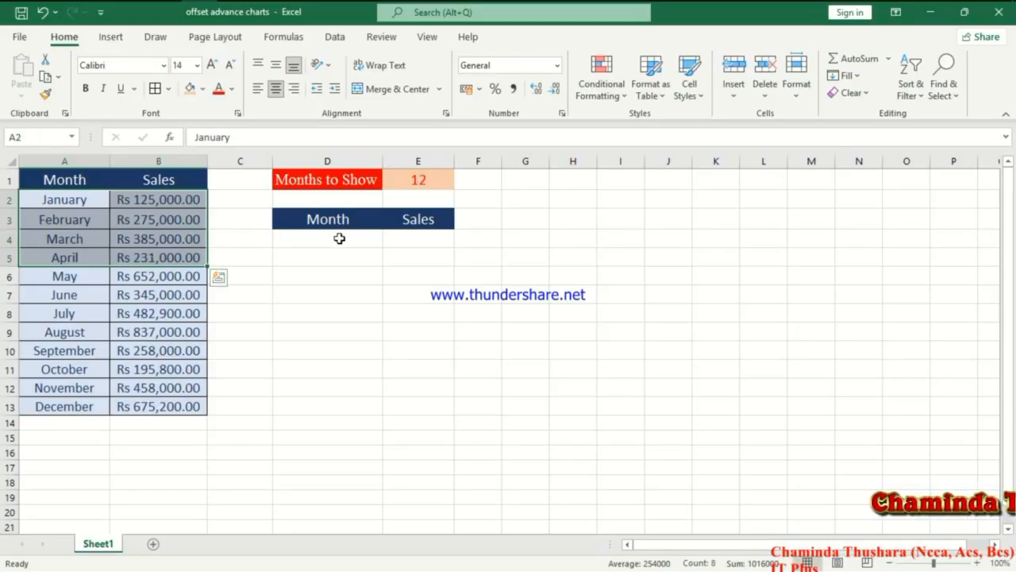
Start an OFFSET formula in D4 with the January cell as the absolute reference $A$2
{"action": "left_click", "coordinate": [339, 238]}
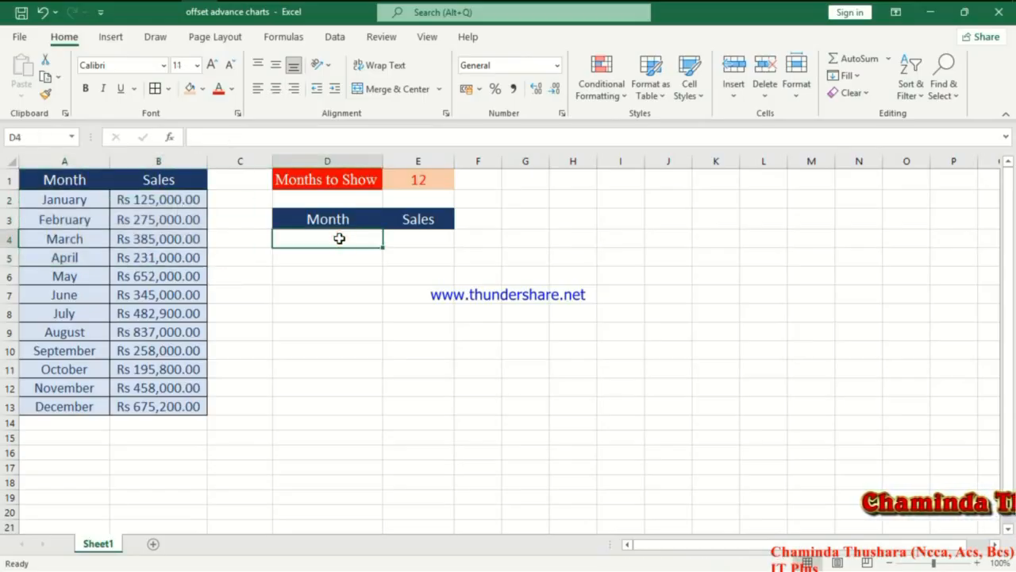
{"action": "type", "text": "="}
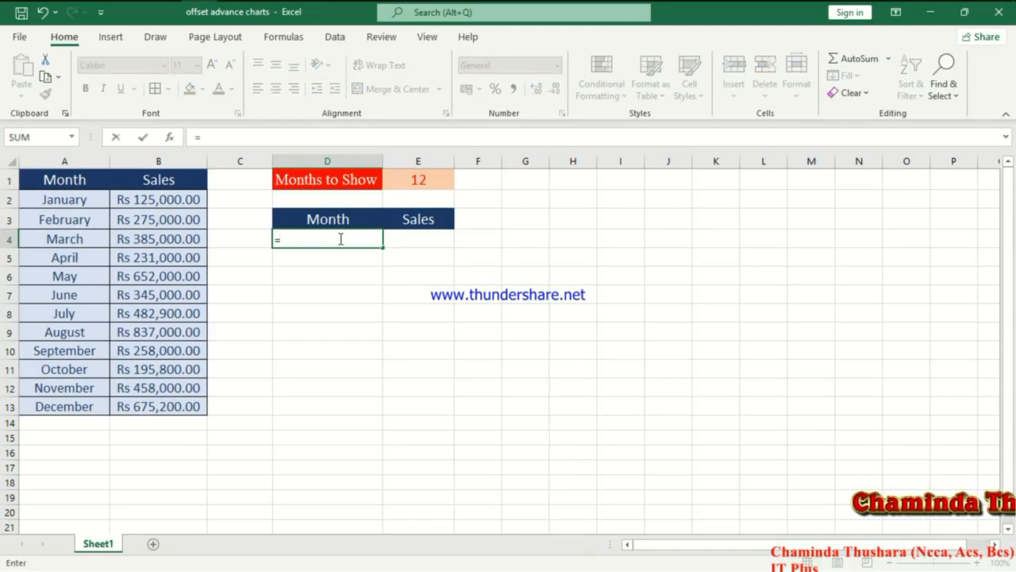
{"action": "type", "text": "off"}
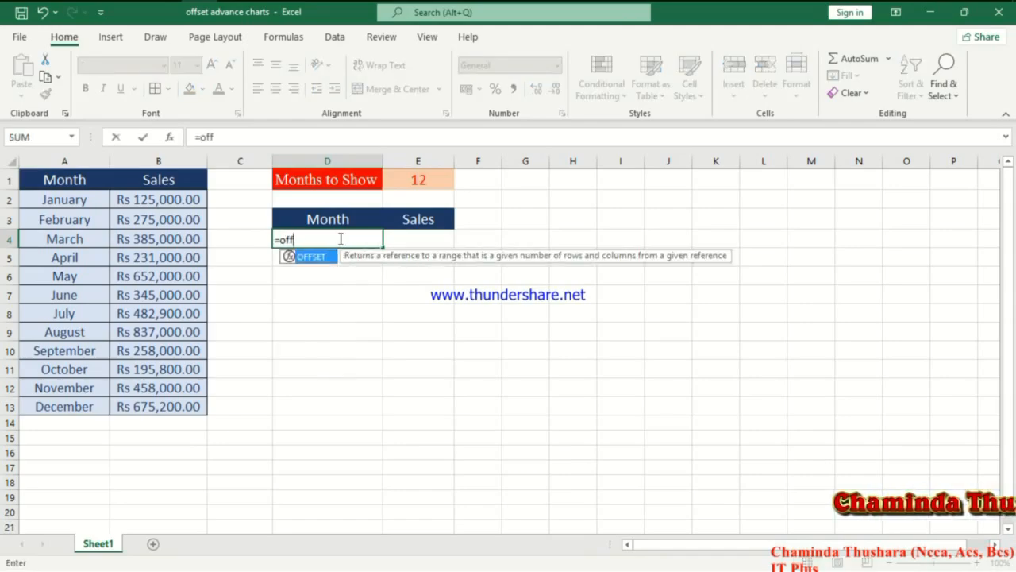
{"action": "key", "text": "Tab"}
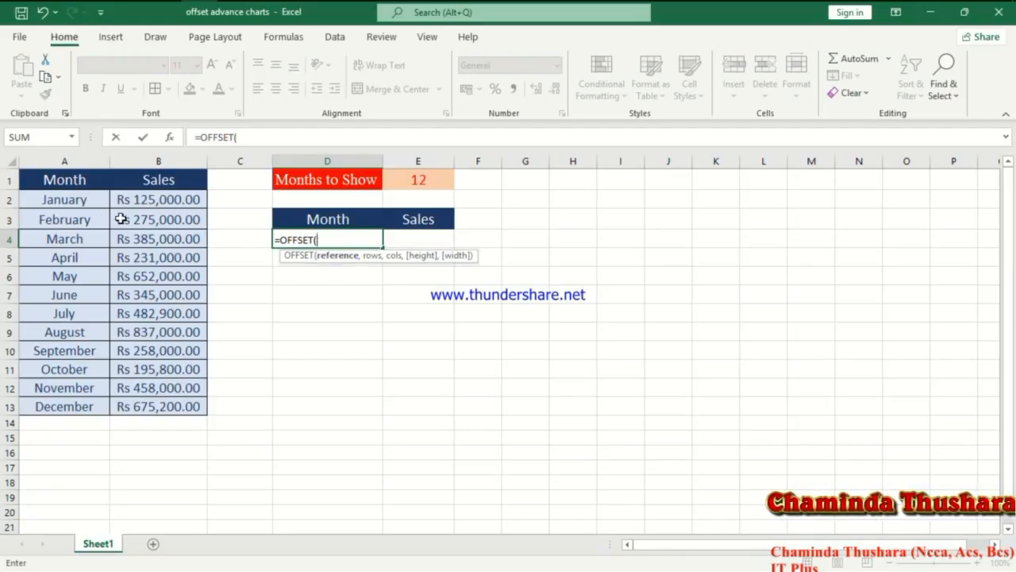
{"action": "left_click", "coordinate": [64, 200]}
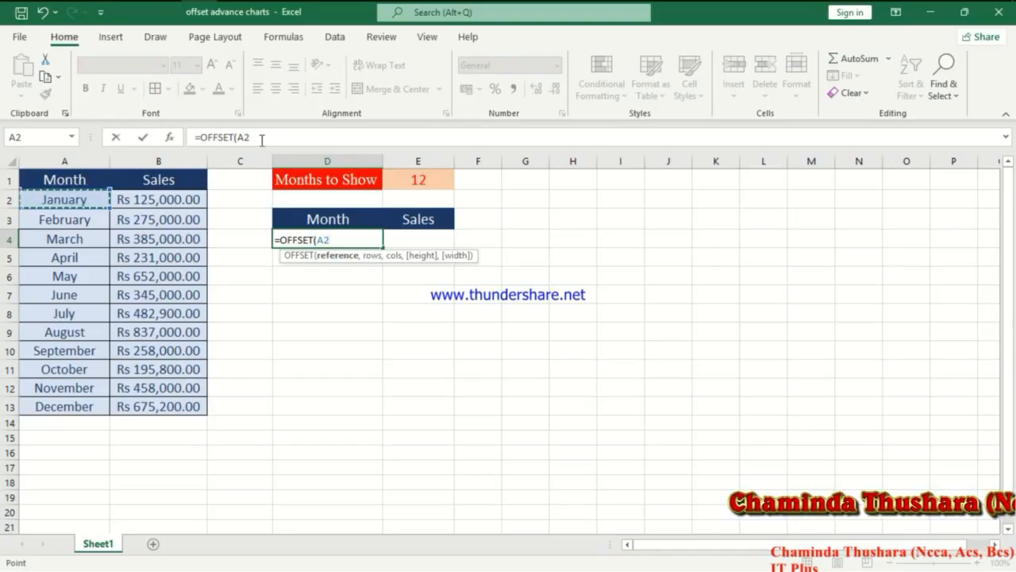
{"action": "key", "text": "F4"}
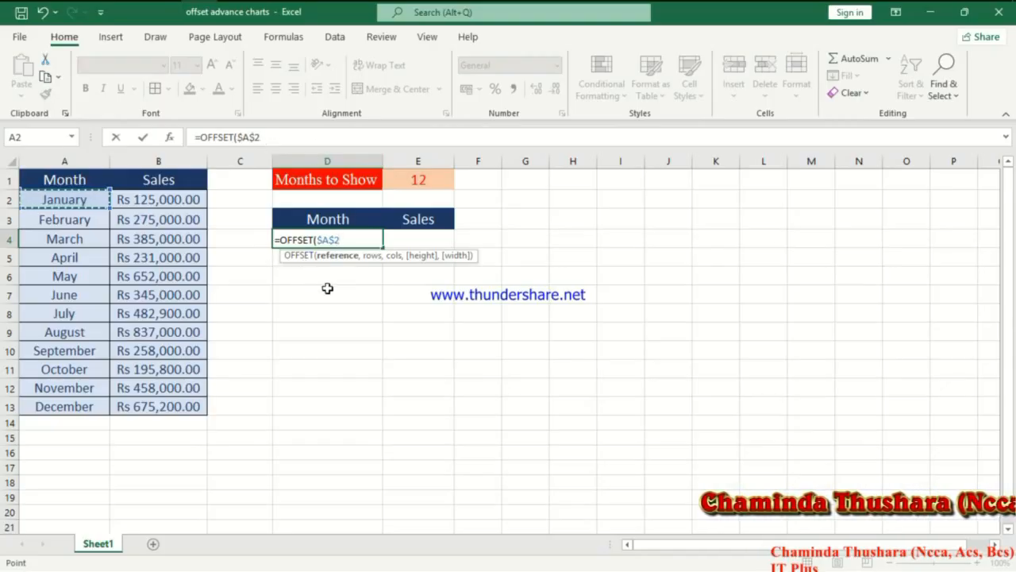
Set both the rows and cols arguments of the OFFSET formula in D4 to 0
{"action": "type", "text": ","}
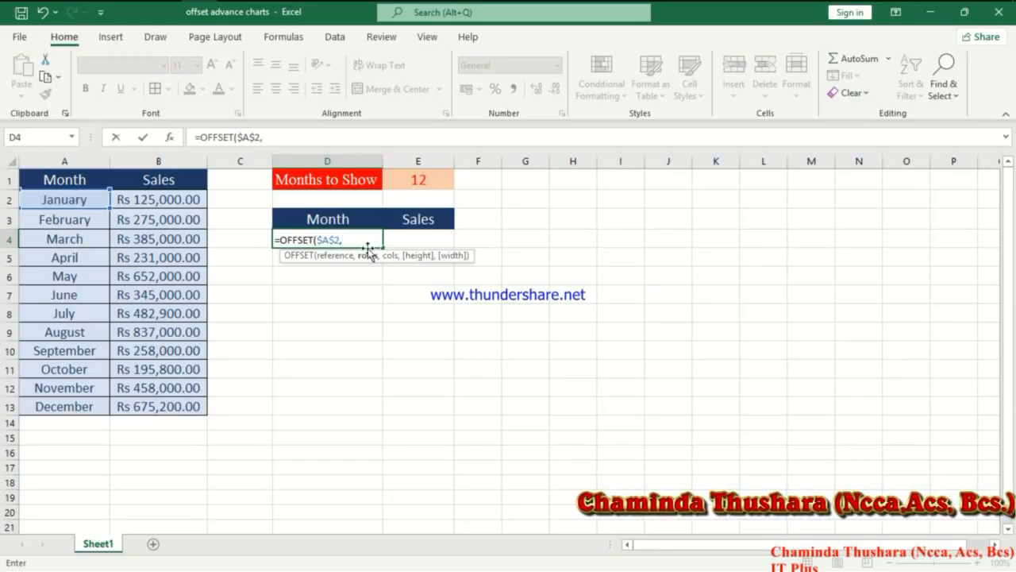
{"action": "type", "text": "0"}
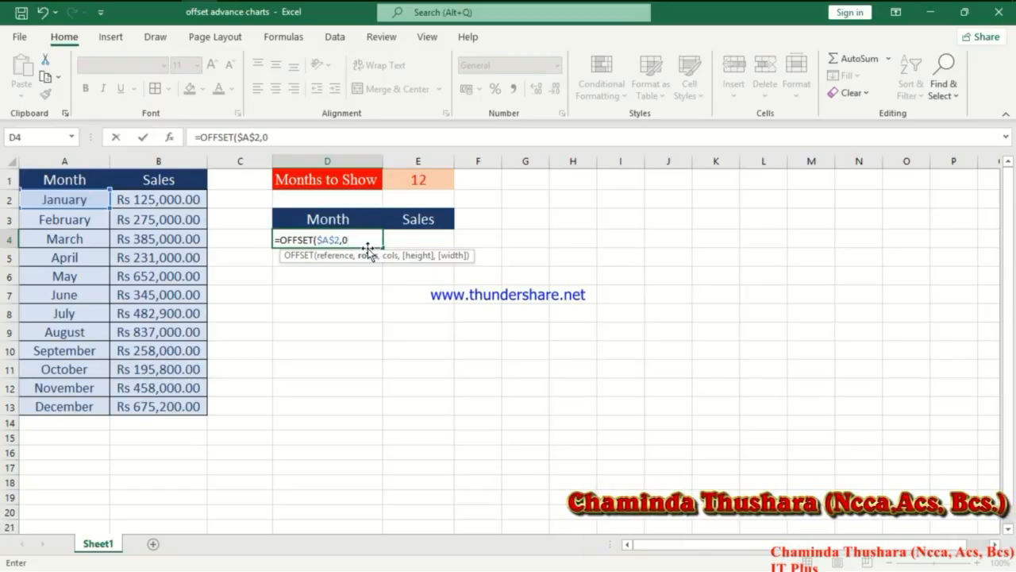
{"action": "type", "text": ","}
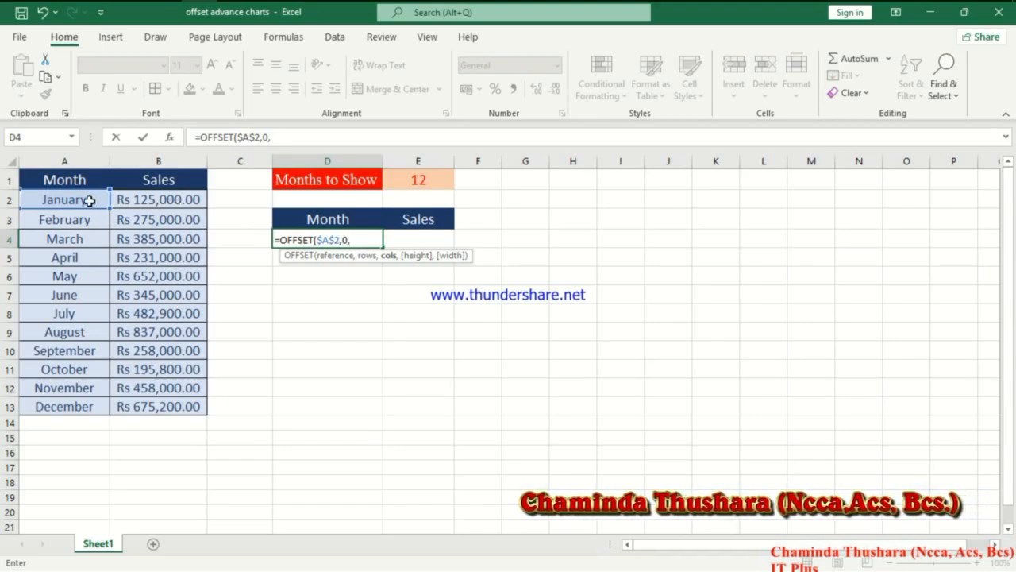
{"action": "type", "text": "0"}
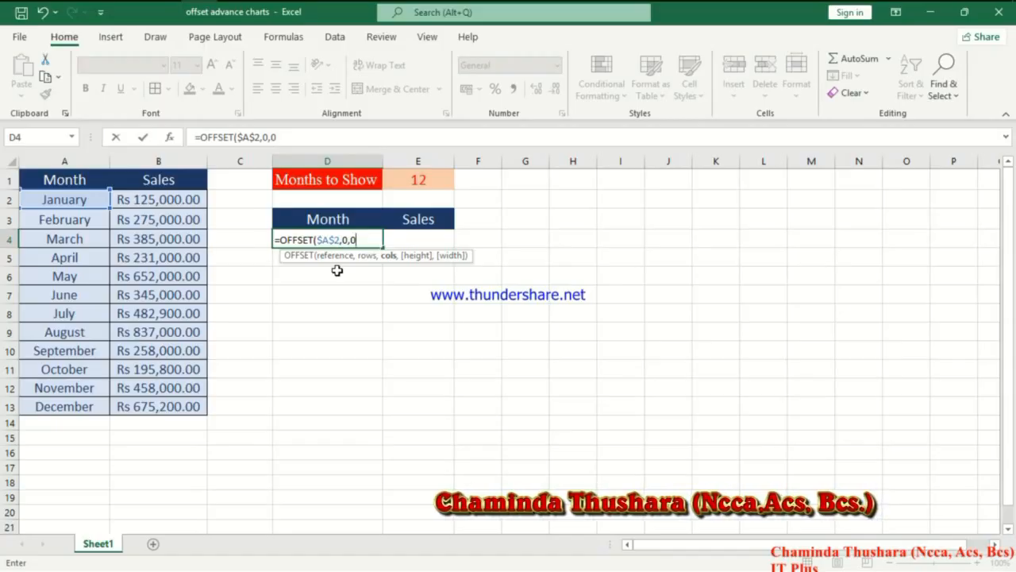
{"action": "type", "text": ","}
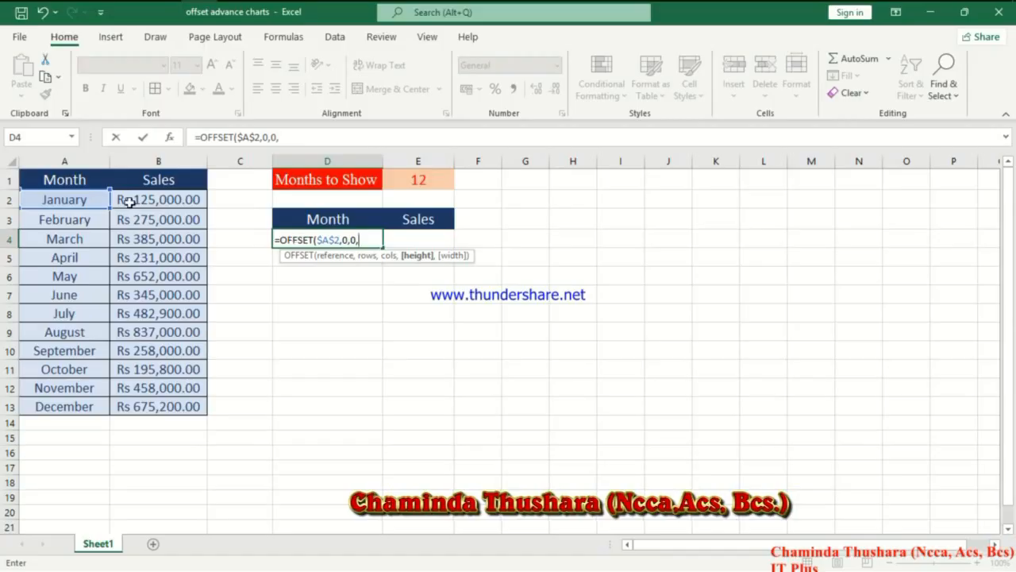
Complete the OFFSET formula in D4 with $E$1 as the height and 1 as the width
{"action": "left_click", "coordinate": [418, 182]}
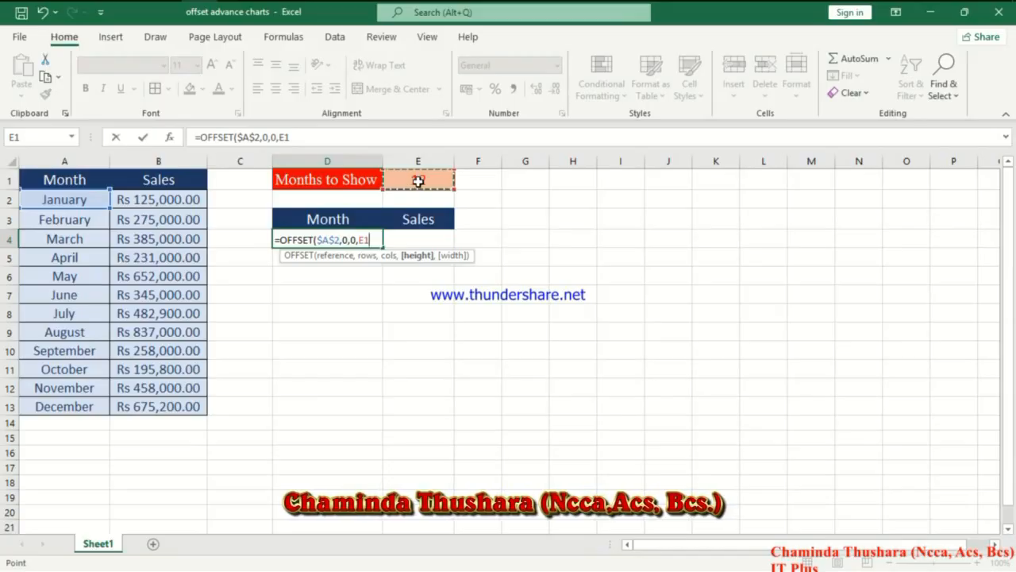
{"action": "key", "text": "F4"}
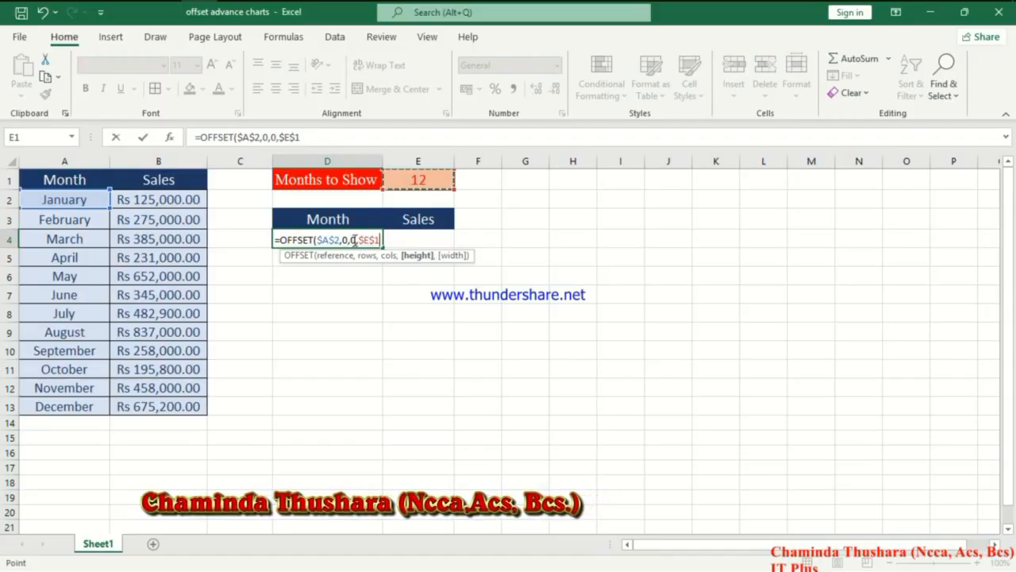
{"action": "type", "text": ")"}
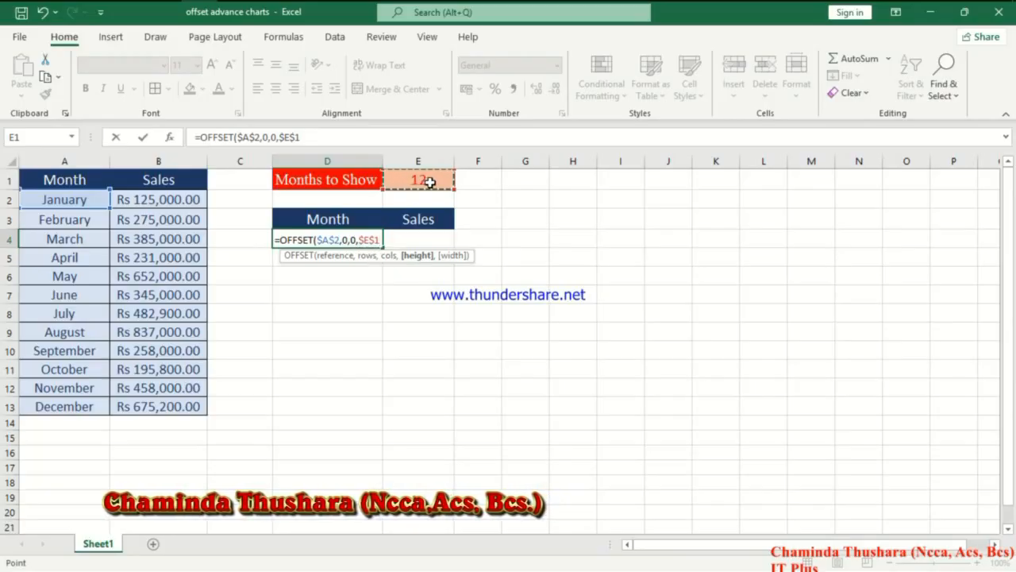
{"action": "type", "text": ","}
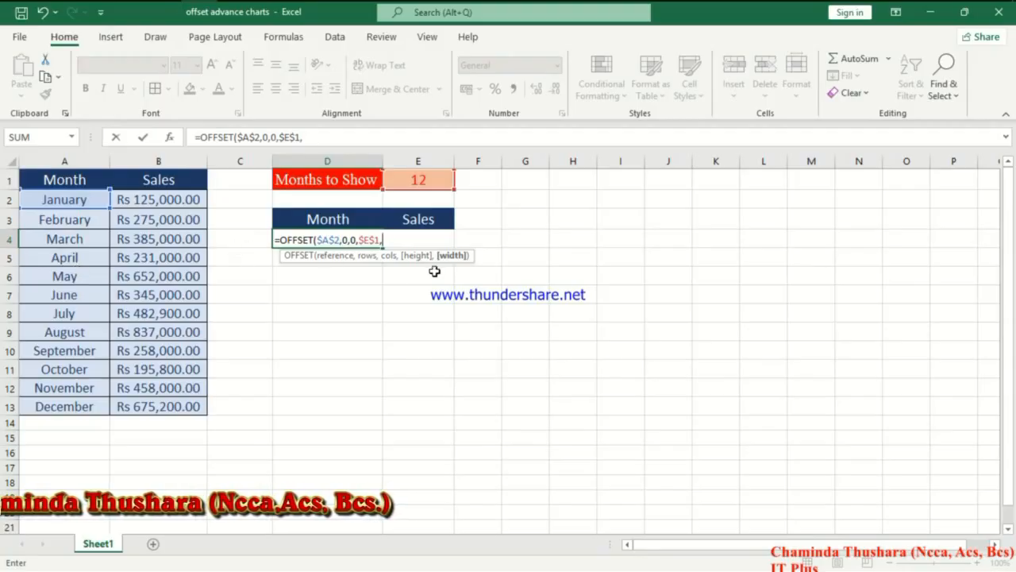
{"action": "type", "text": "1"}
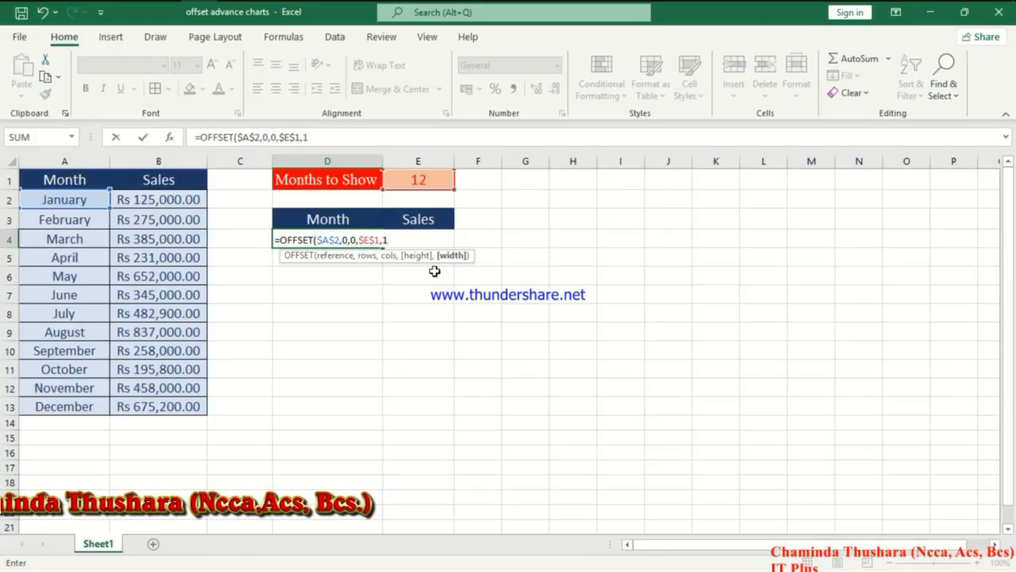
{"action": "type", "text": ")"}
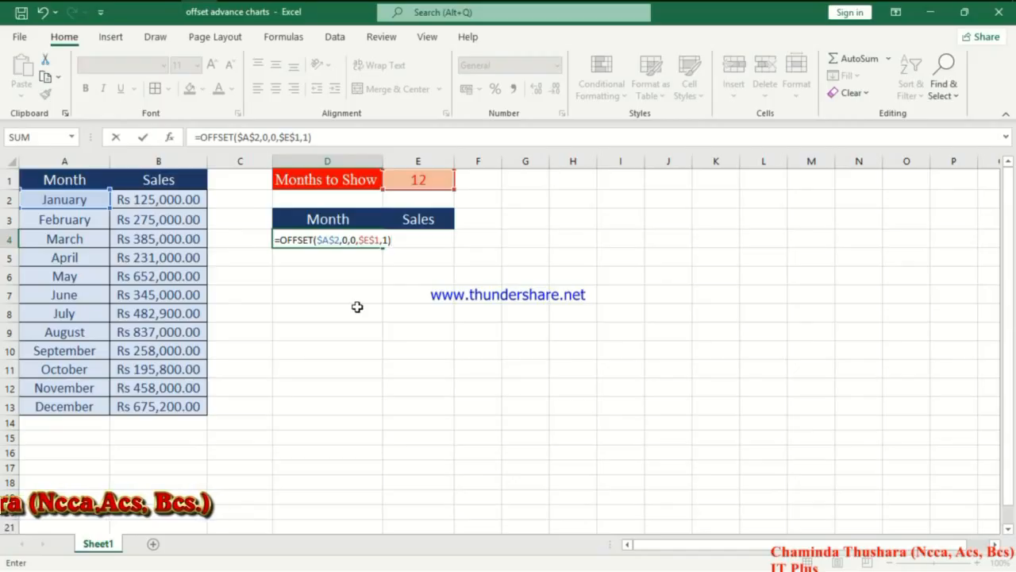
{"action": "key", "text": "Return"}
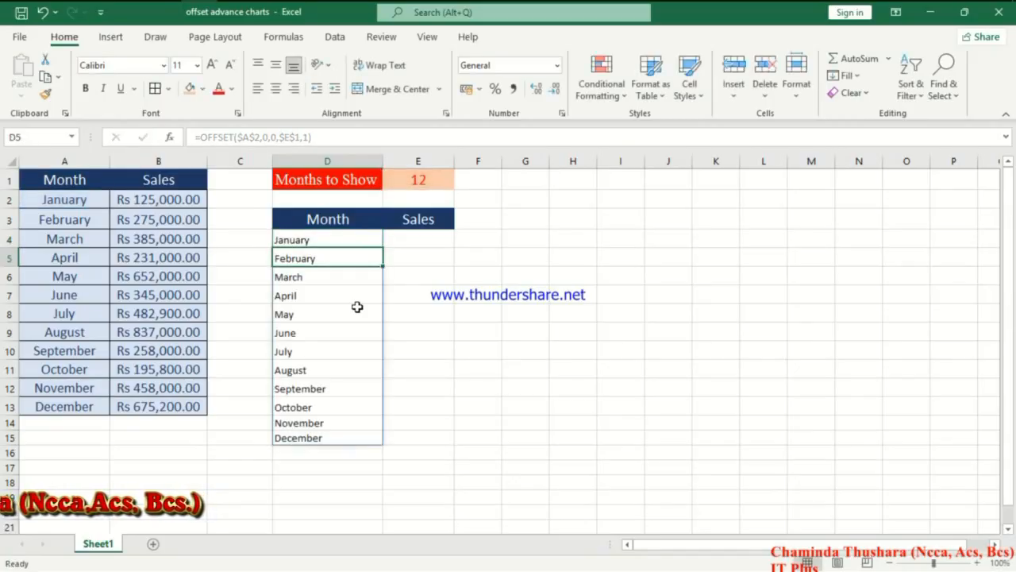
Test the month list by setting Months to Show in E1 to 5 and selecting D4
{"action": "left_click", "coordinate": [422, 175]}
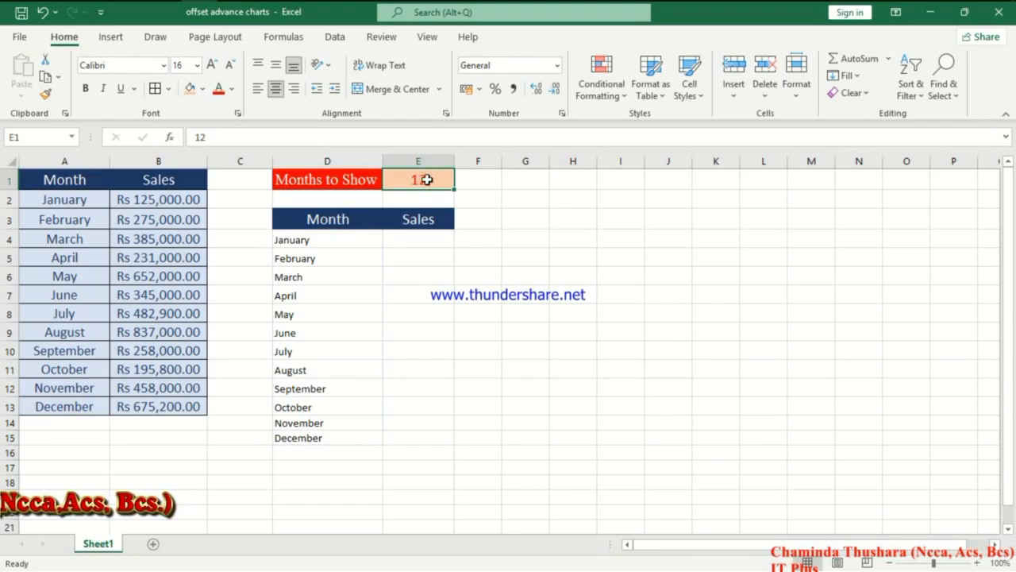
{"action": "type", "text": "5"}
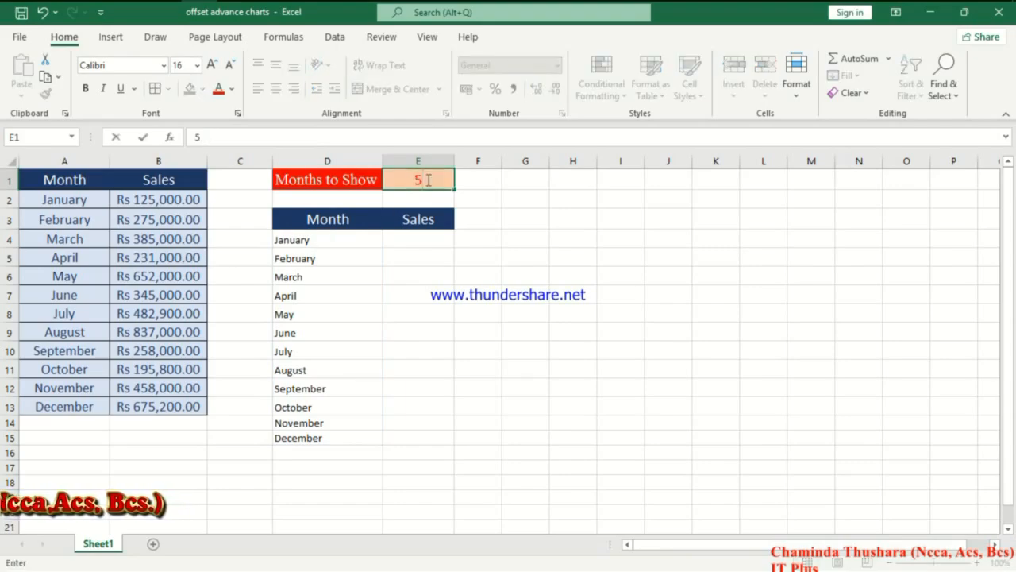
{"action": "key", "text": "Return"}
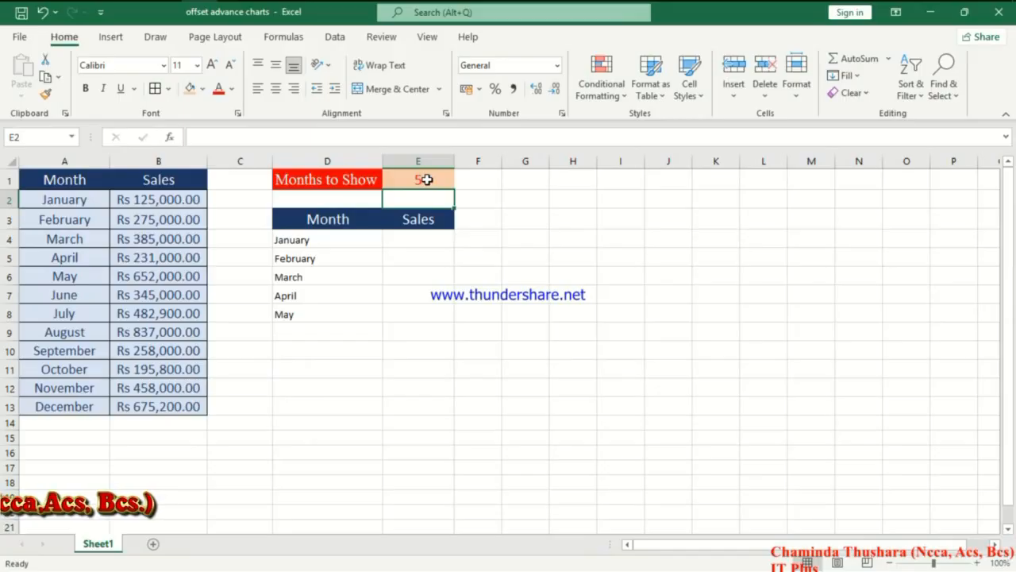
{"action": "left_click", "coordinate": [317, 240]}
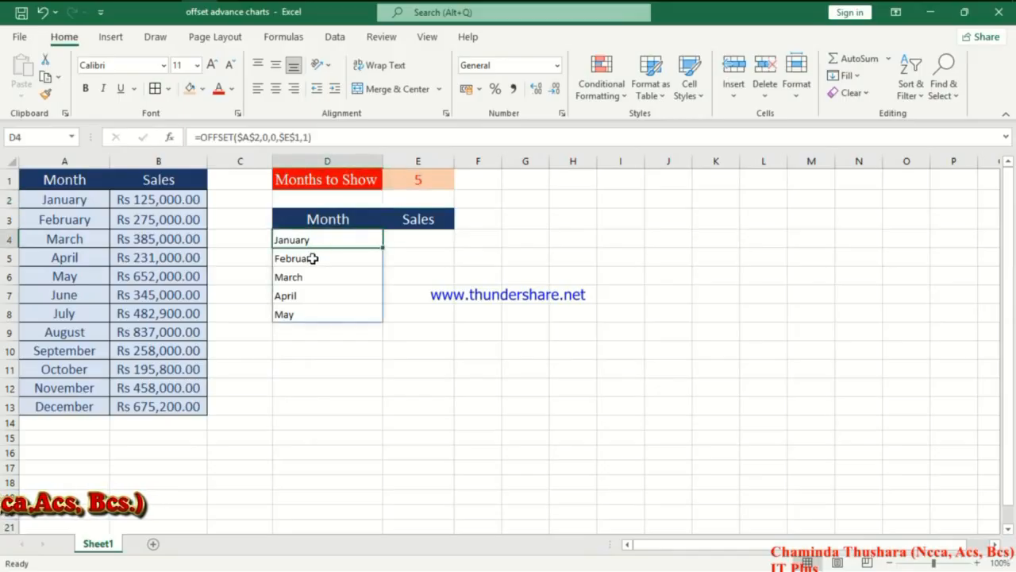
Set Months to Show in E1 to 2 to test a shorter month list
{"action": "left_click", "coordinate": [419, 181]}
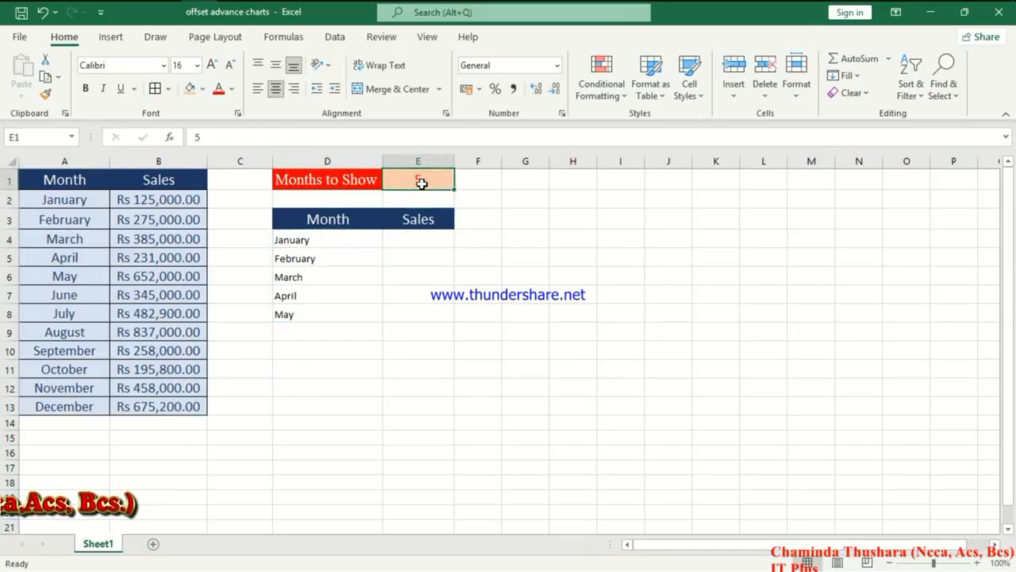
{"action": "type", "text": "2"}
{"action": "key", "text": "Return"}
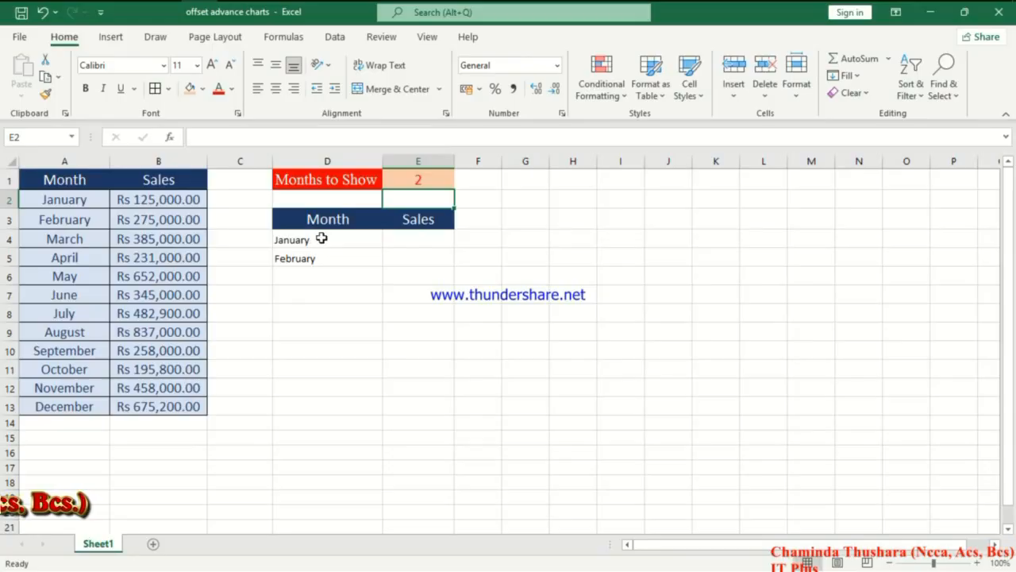
Change the width argument of the OFFSET formula in D4 to 2 to include the Sales column
{"action": "left_click", "coordinate": [320, 238]}
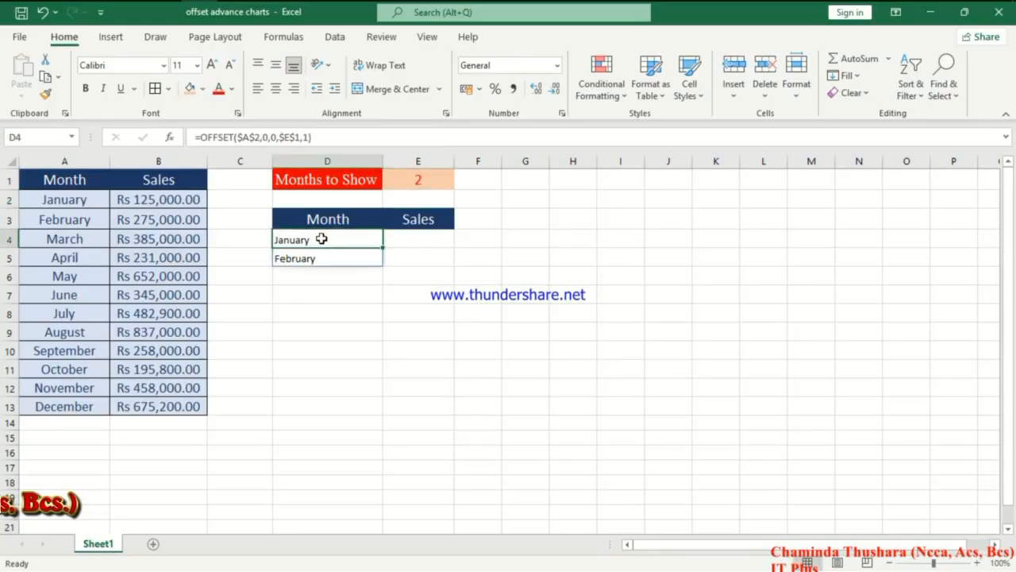
{"action": "double_click", "coordinate": [321, 238]}
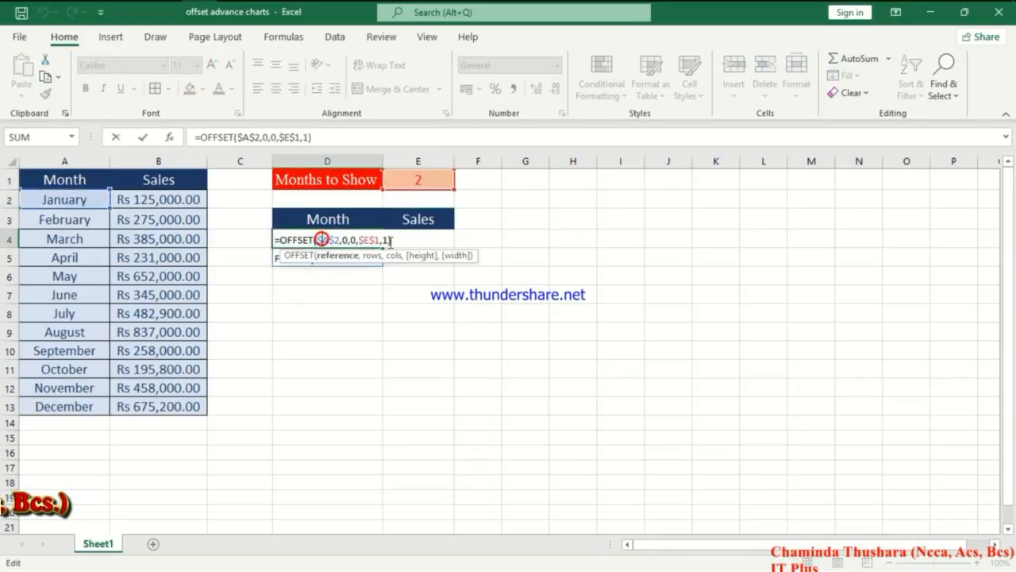
{"action": "left_click", "coordinate": [388, 240]}
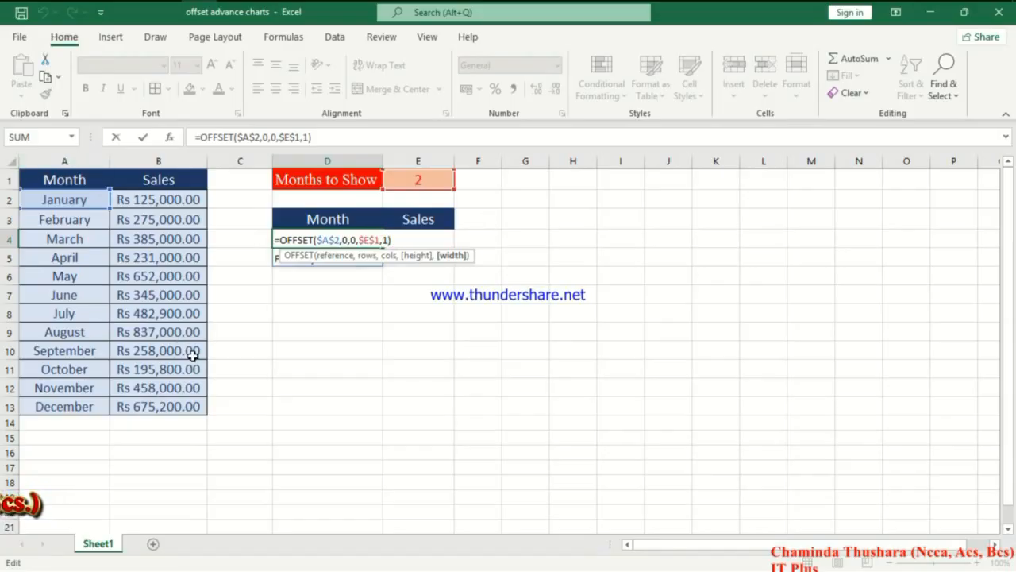
{"action": "key", "text": "BackSpace"}
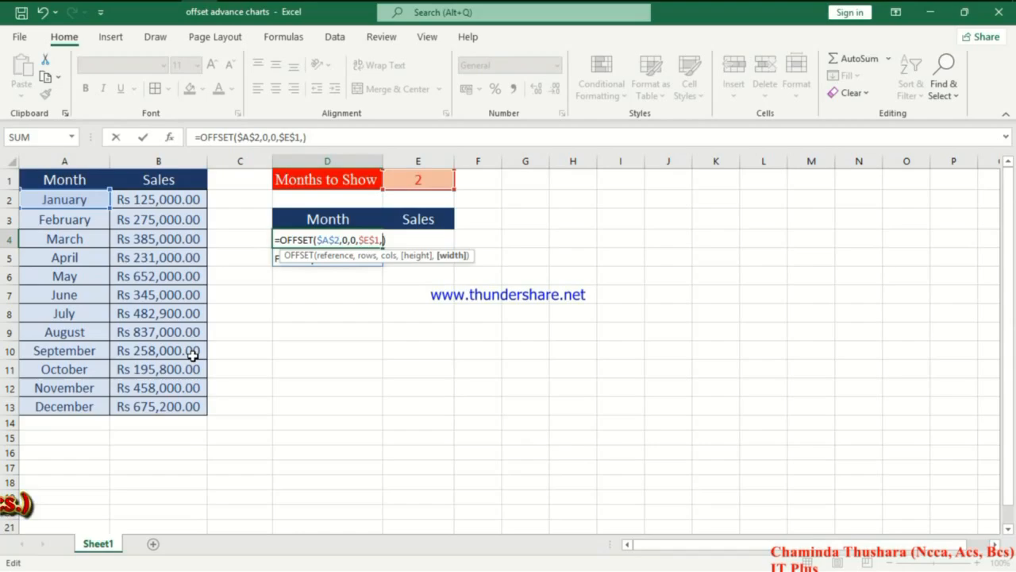
{"action": "type", "text": "2"}
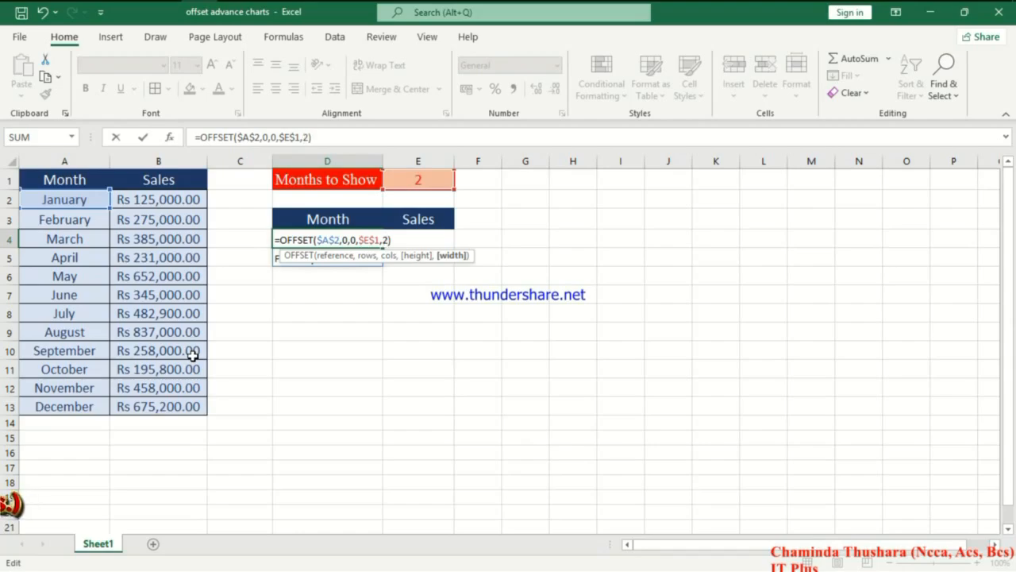
{"action": "key", "text": "Return"}
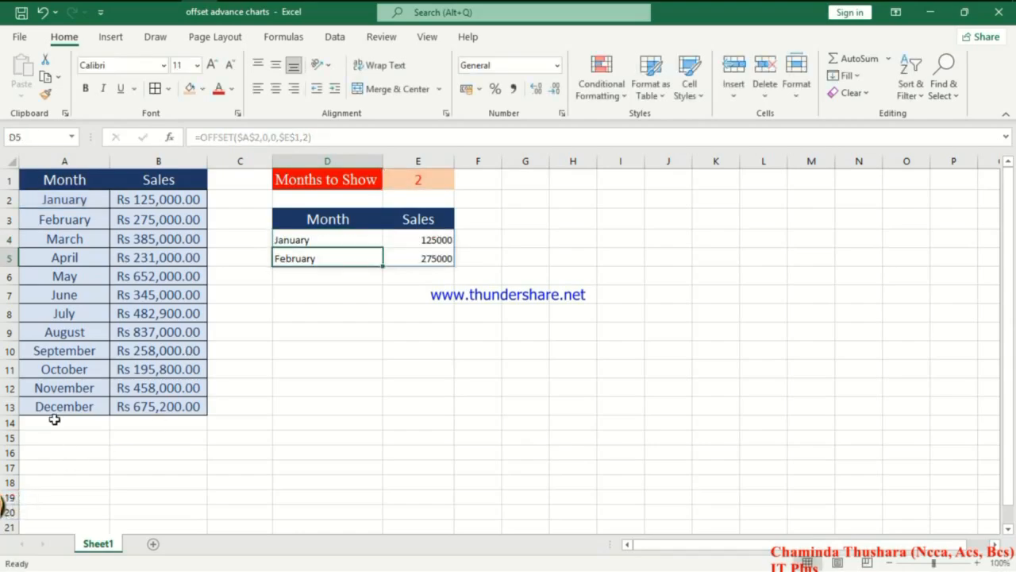
Review the OFFSET formula in D4, set Months to Show in E1 to 4, and reselect D4
{"action": "left_click", "coordinate": [311, 243]}
{"action": "double_click", "coordinate": [311, 243]}
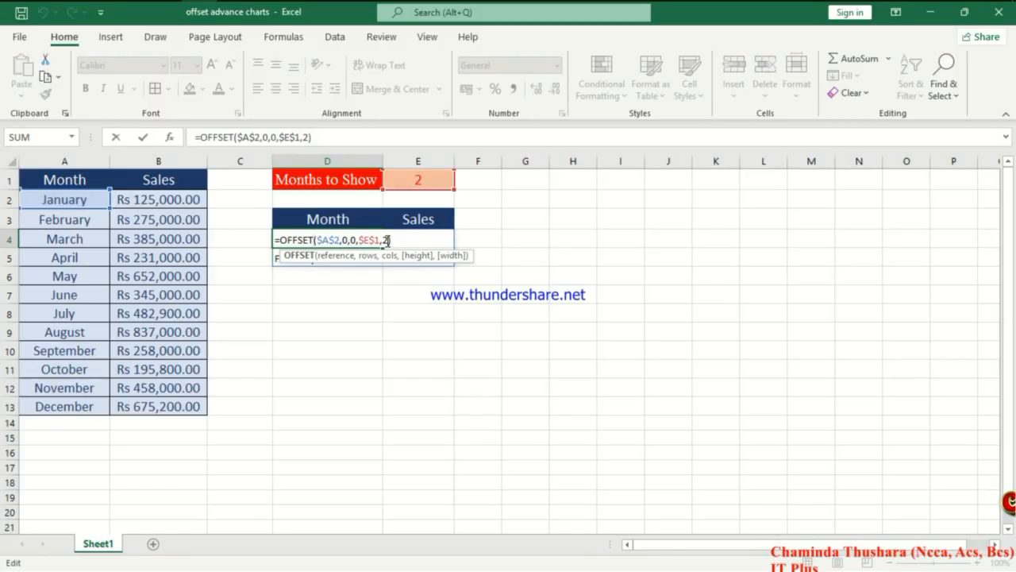
{"action": "left_click", "coordinate": [409, 174]}
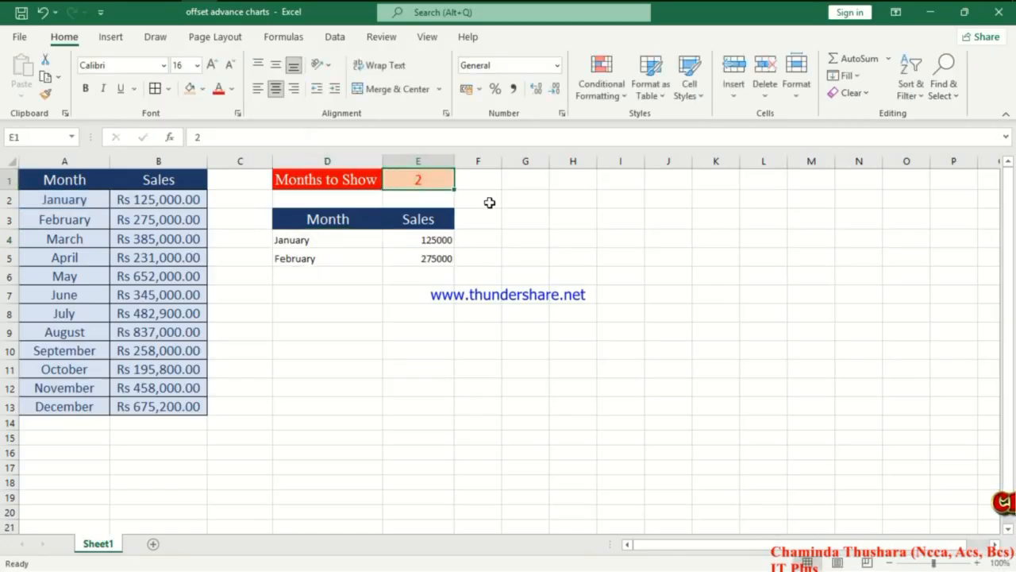
{"action": "type", "text": "4"}
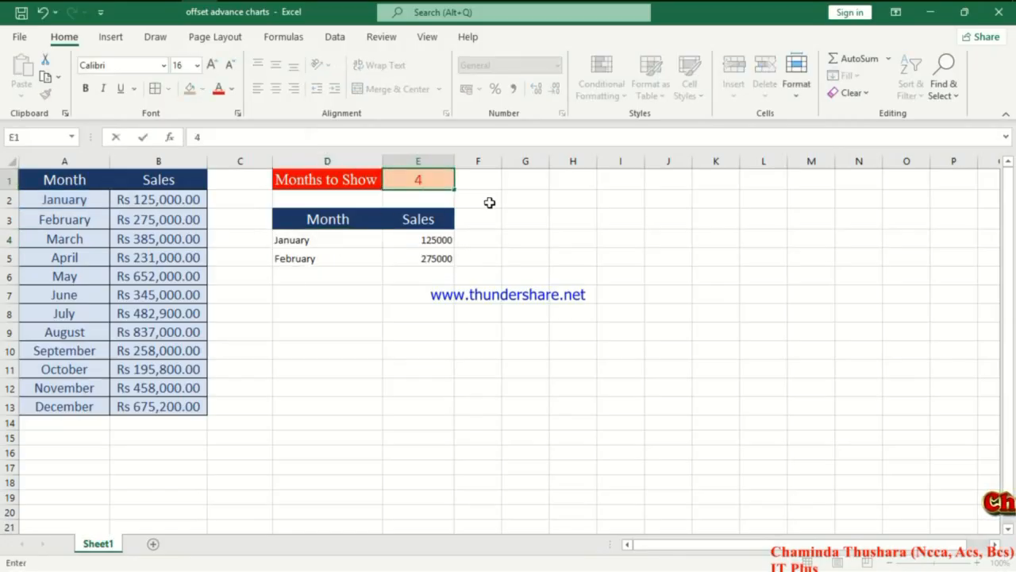
{"action": "key", "text": "Return"}
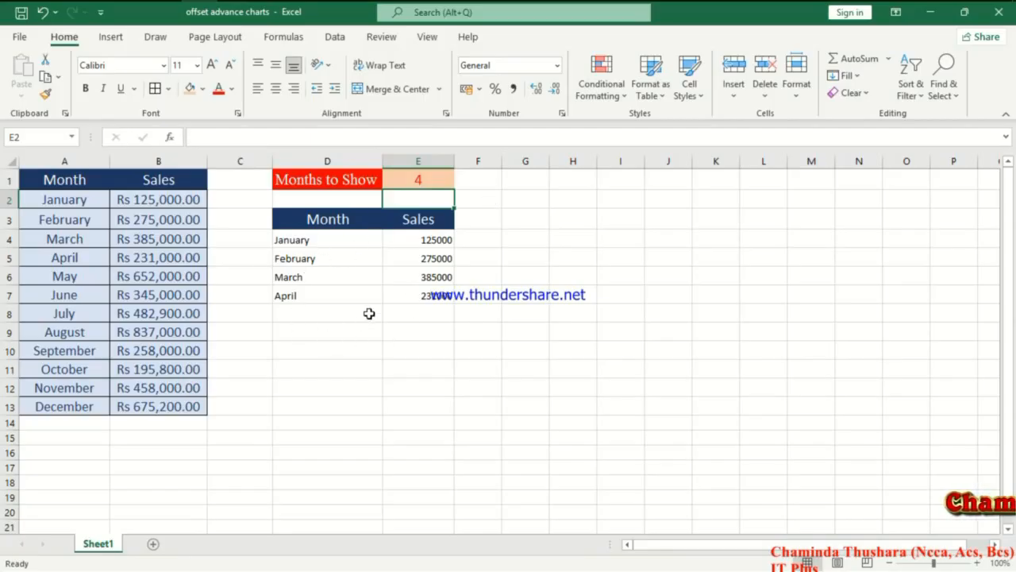
{"action": "left_click", "coordinate": [329, 240]}
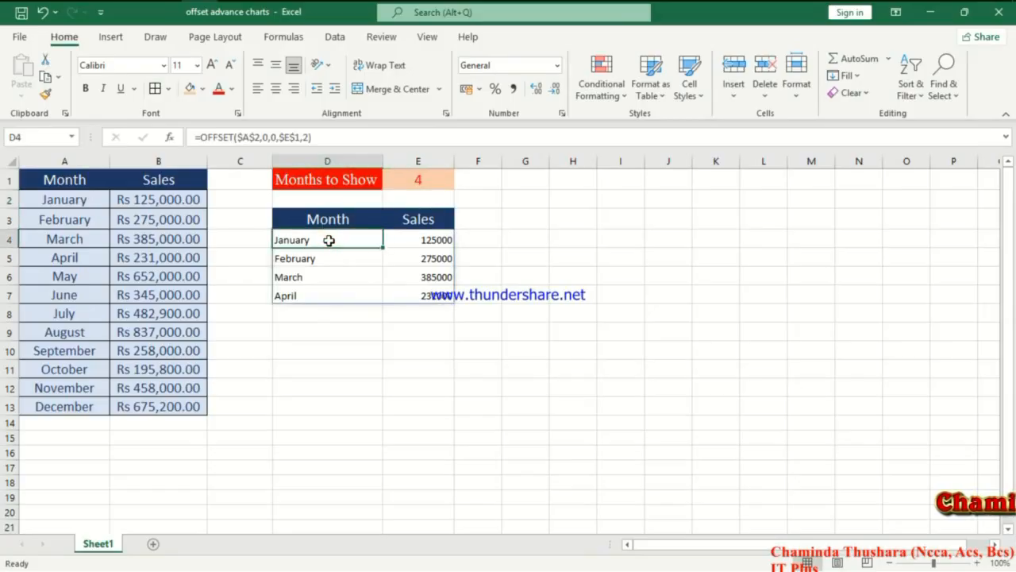
Change the width argument of the OFFSET formula in D4 to 1 so only months are returned, and review the formula
{"action": "double_click", "coordinate": [329, 240]}
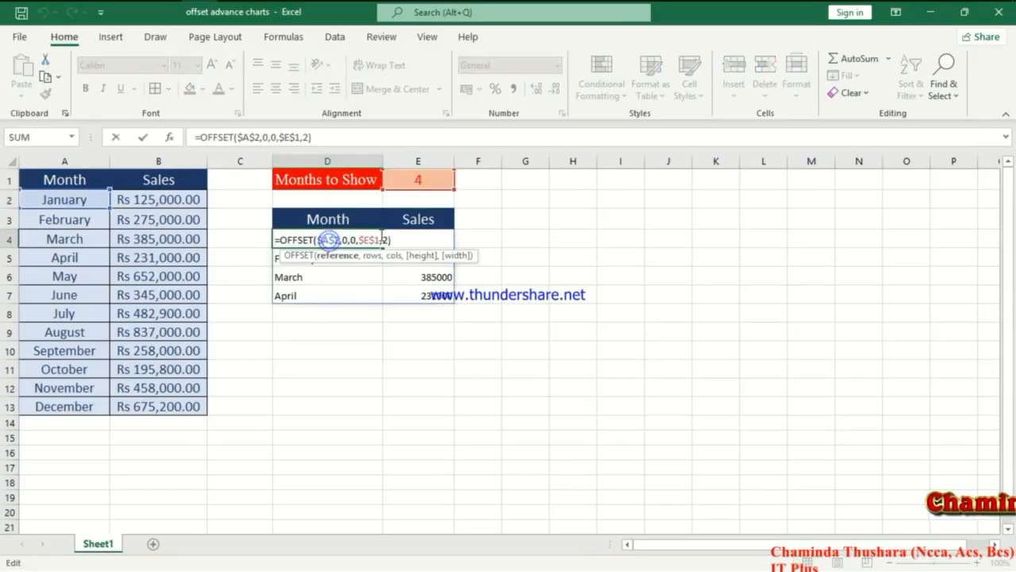
{"action": "key", "text": "BackSpace"}
{"action": "type", "text": "1"}
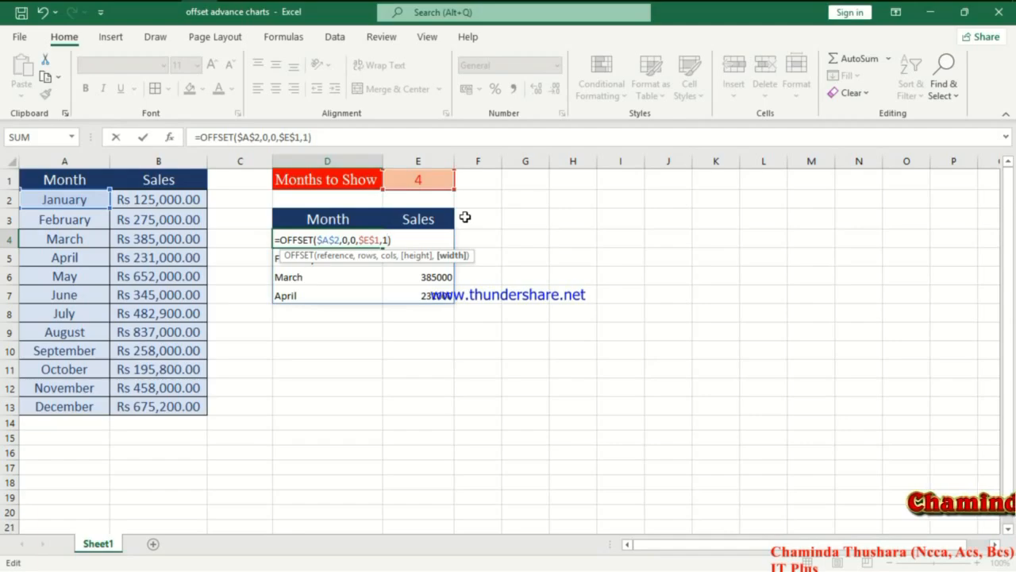
{"action": "key", "text": "Return"}
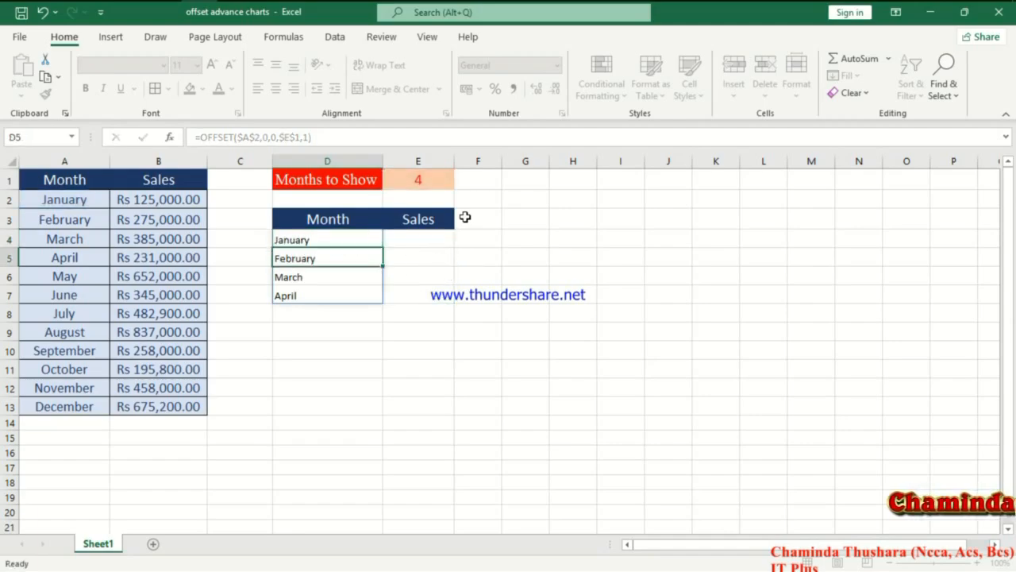
{"action": "key", "text": "Up"}
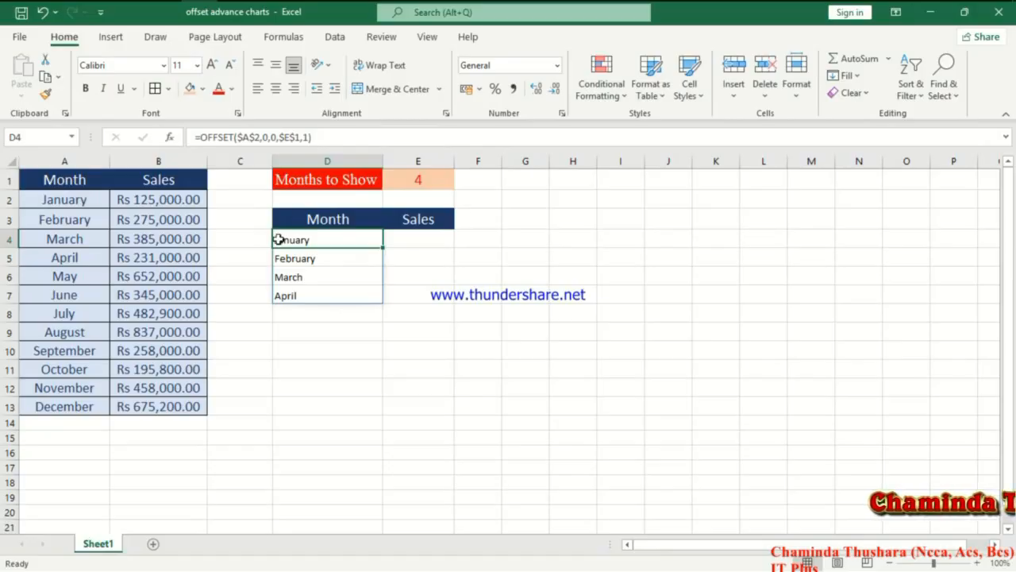
{"action": "double_click", "coordinate": [339, 239]}
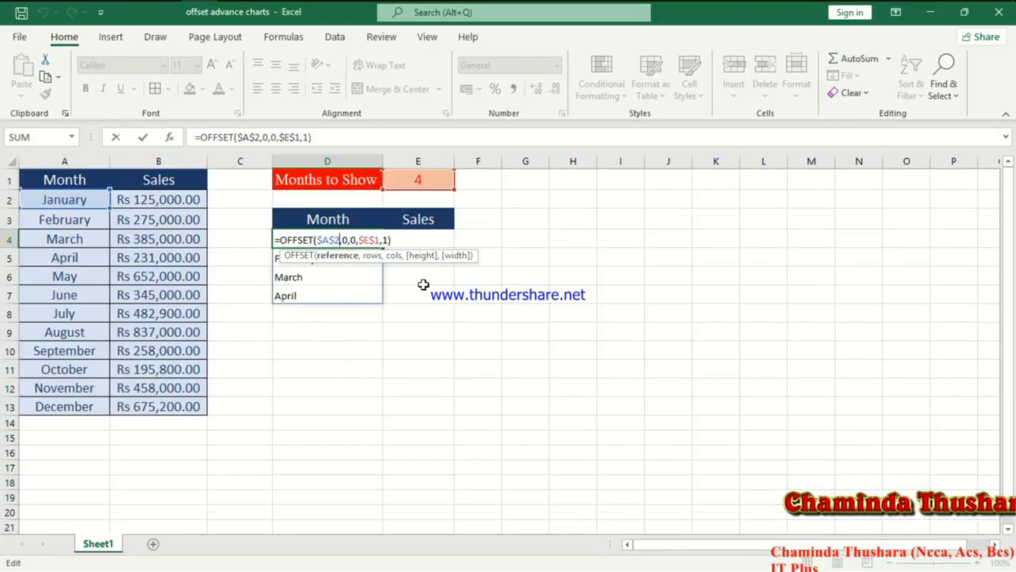
{"action": "left_click", "coordinate": [388, 239]}
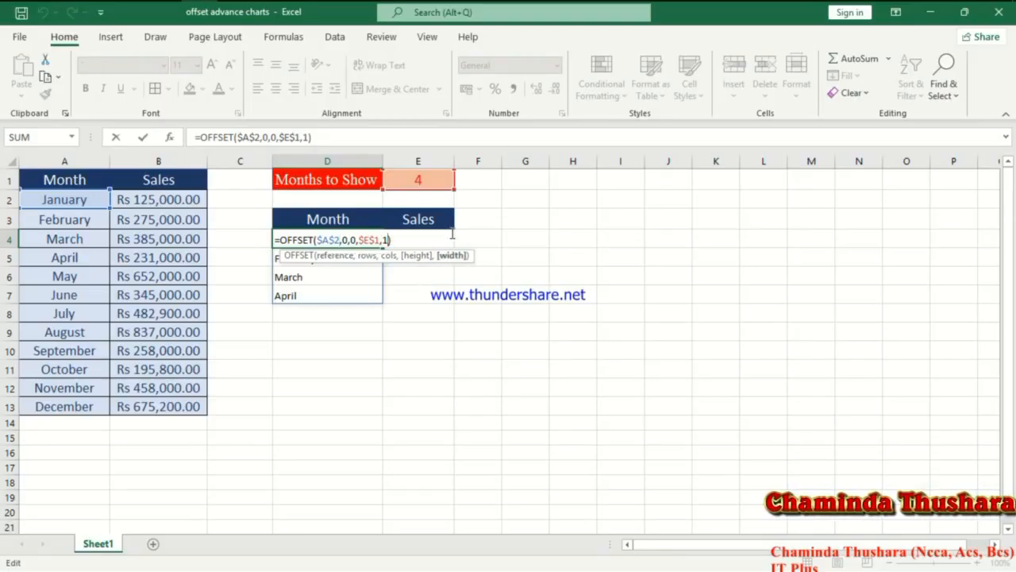
{"action": "key", "text": "Return"}
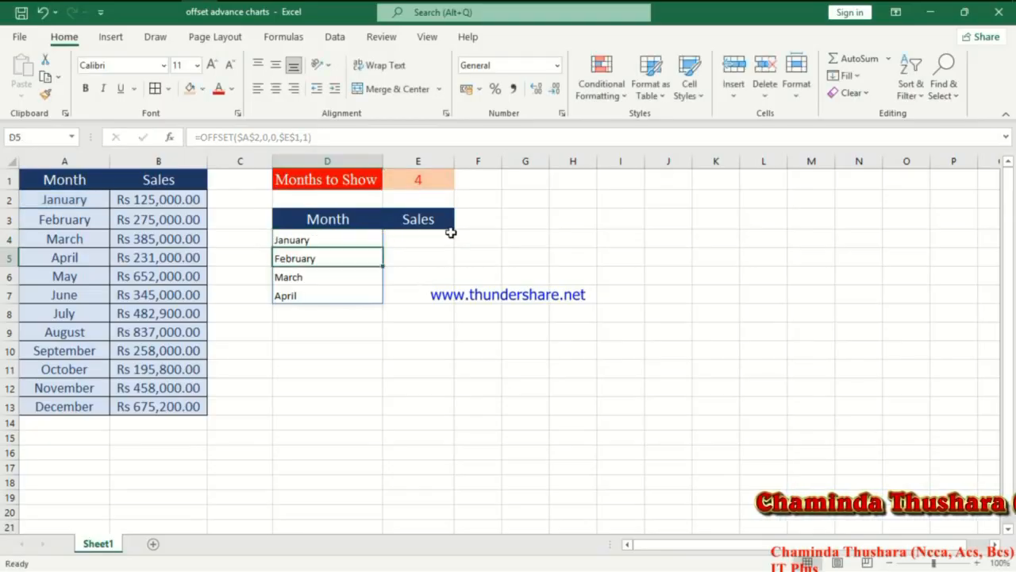
{"action": "left_click", "coordinate": [451, 233]}
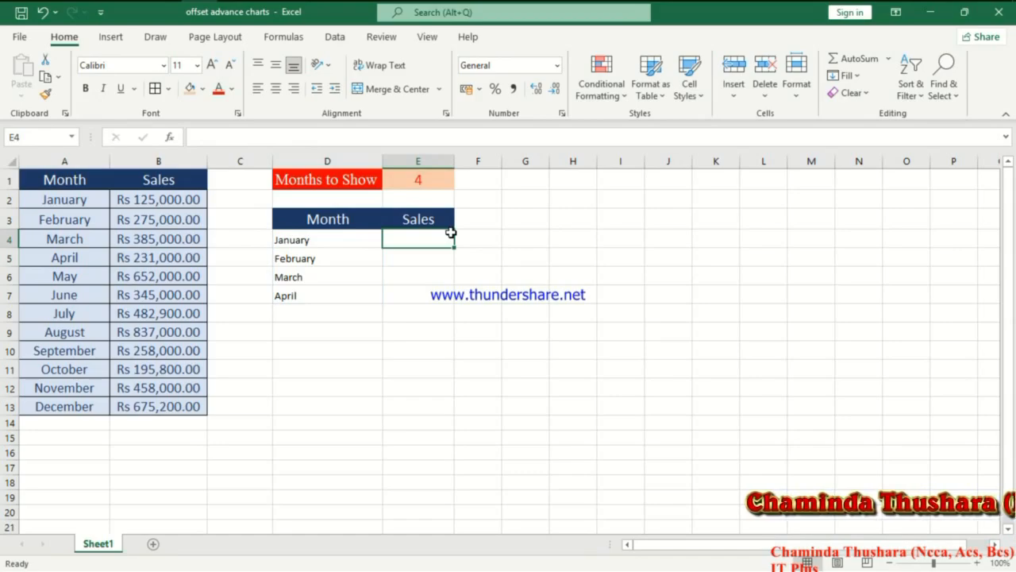
{"action": "key", "text": "Left"}
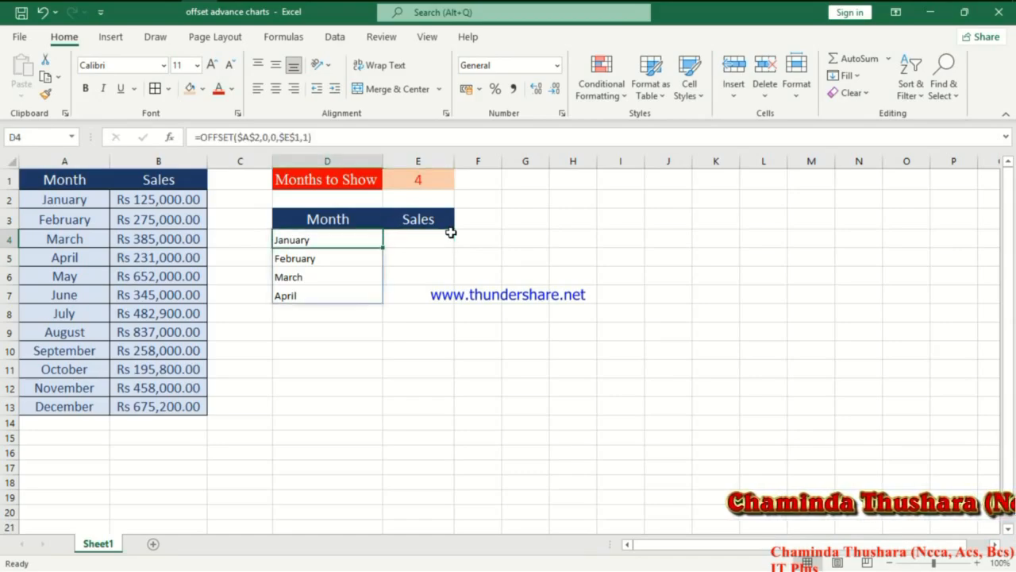
Start an OFFSET formula in E4 with the absolute reference $B$2, 0 rows and 0 columns
{"action": "left_click", "coordinate": [421, 235]}
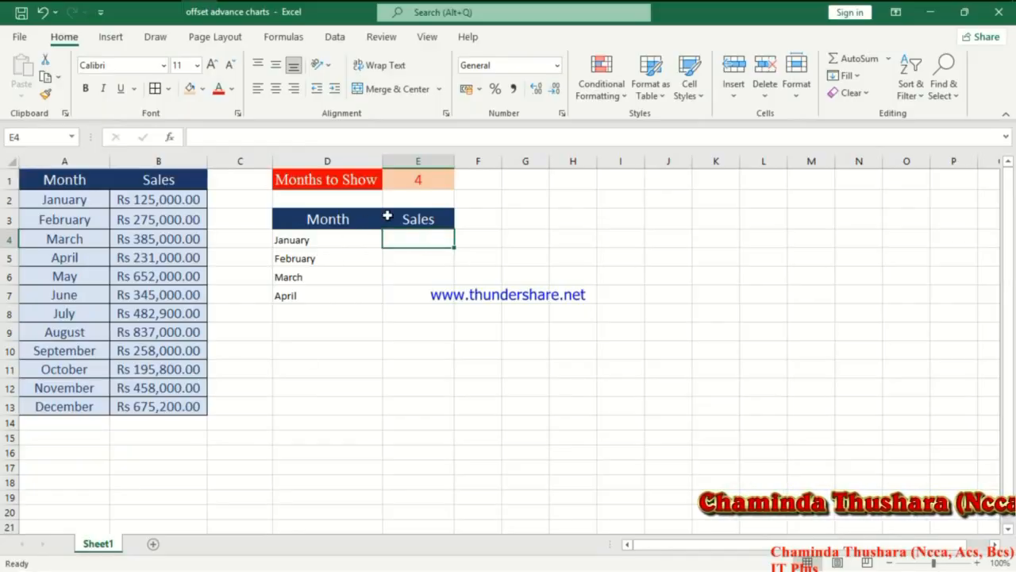
{"action": "type", "text": "=off"}
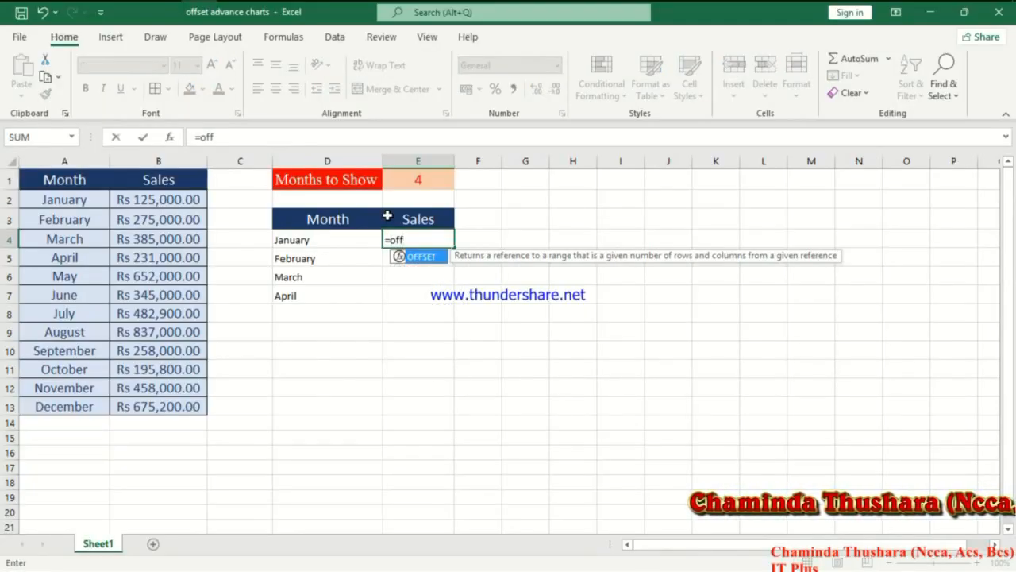
{"action": "key", "text": "Tab"}
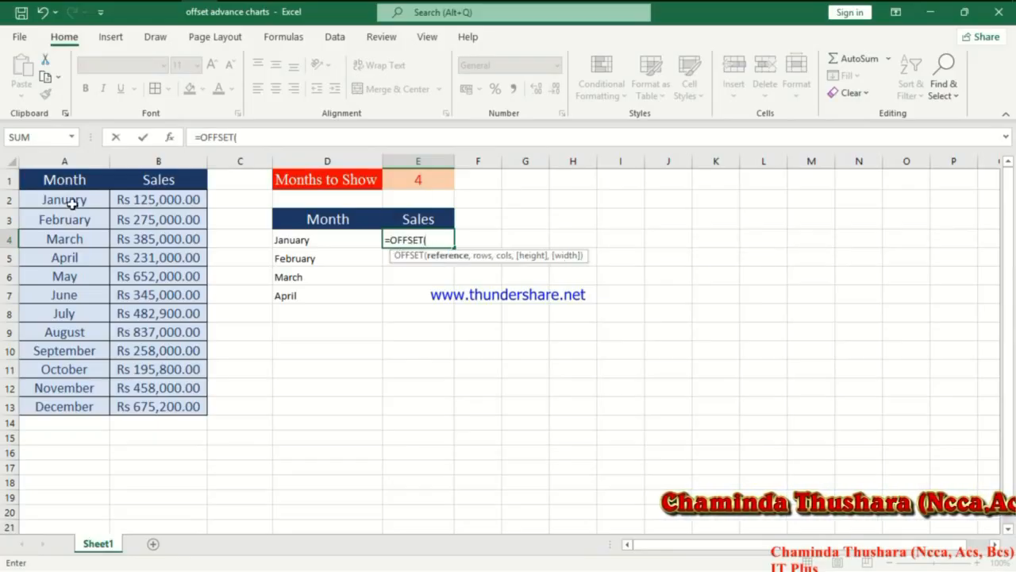
{"action": "left_click", "coordinate": [167, 202]}
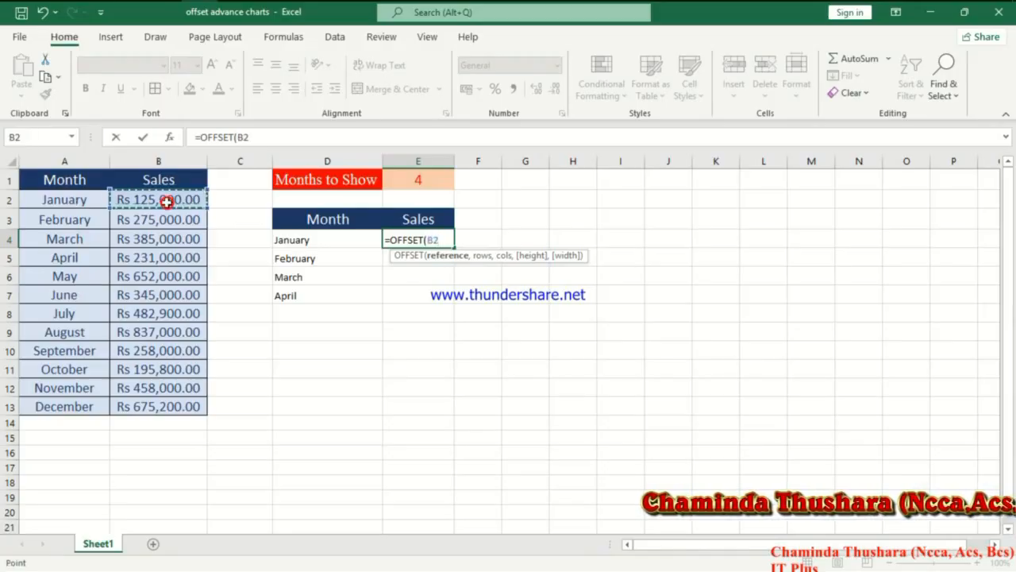
{"action": "key", "text": "F4"}
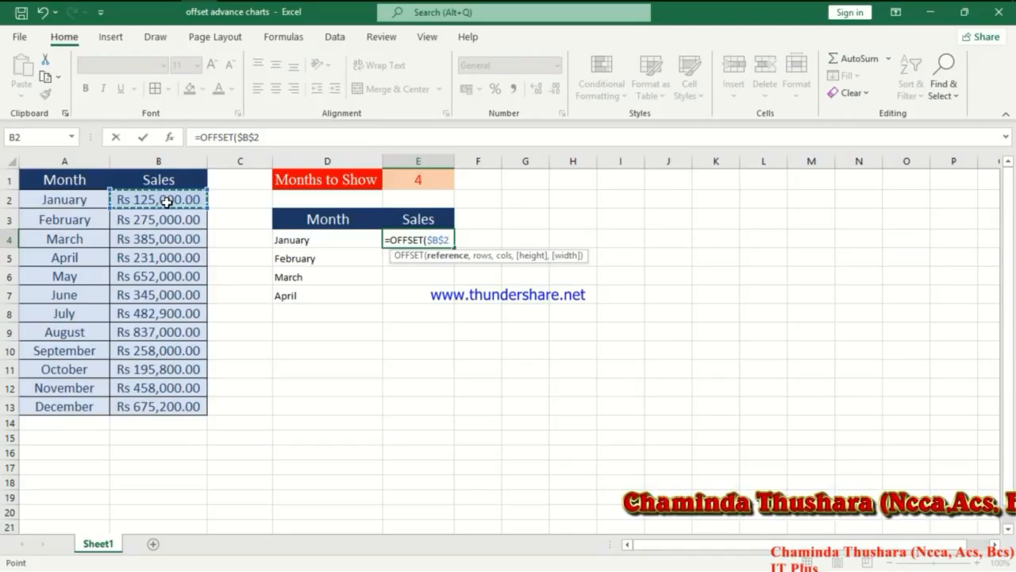
{"action": "type", "text": ","}
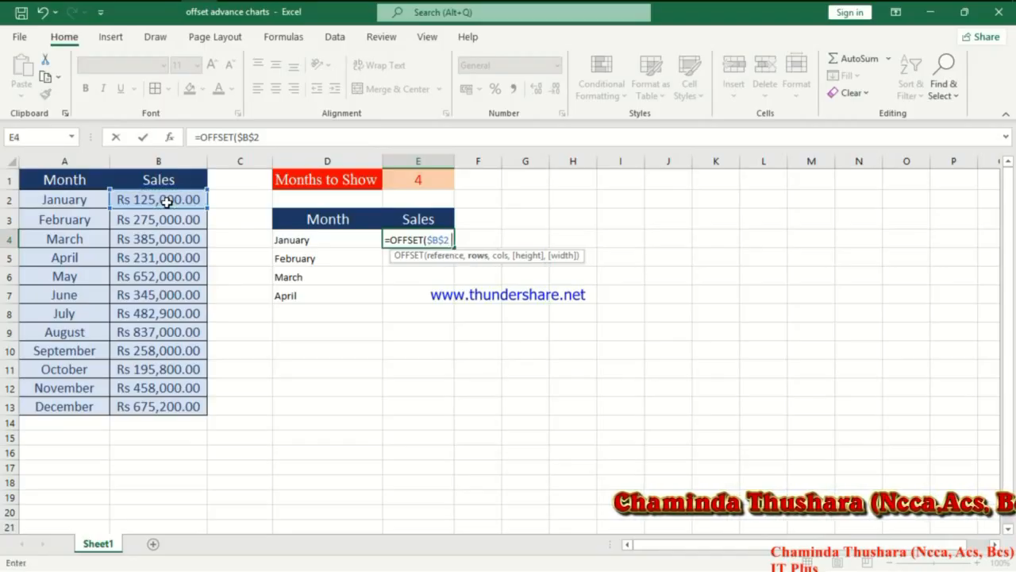
{"action": "type", "text": "0,"}
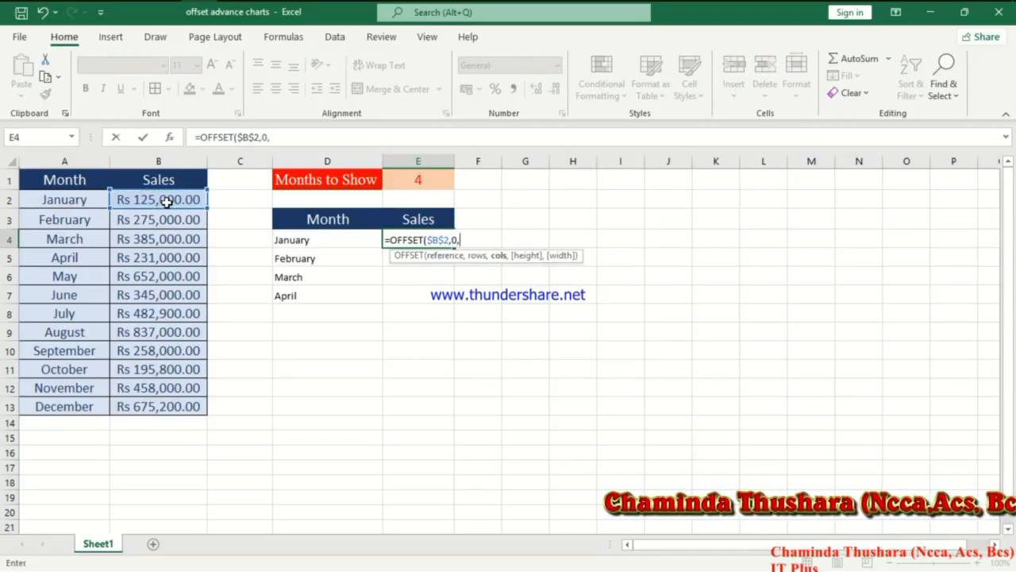
{"action": "type", "text": "0"}
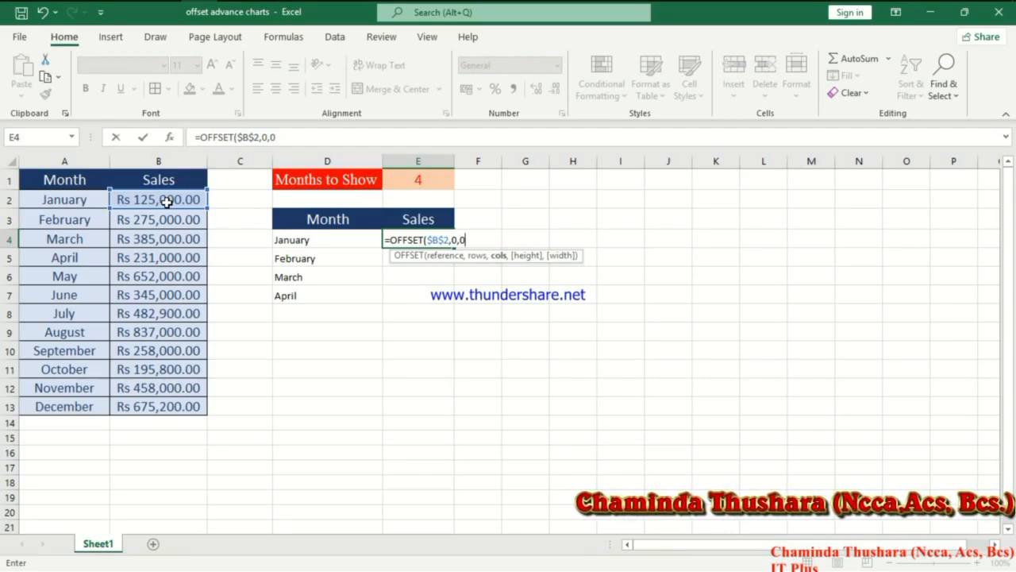
{"action": "type", "text": ","}
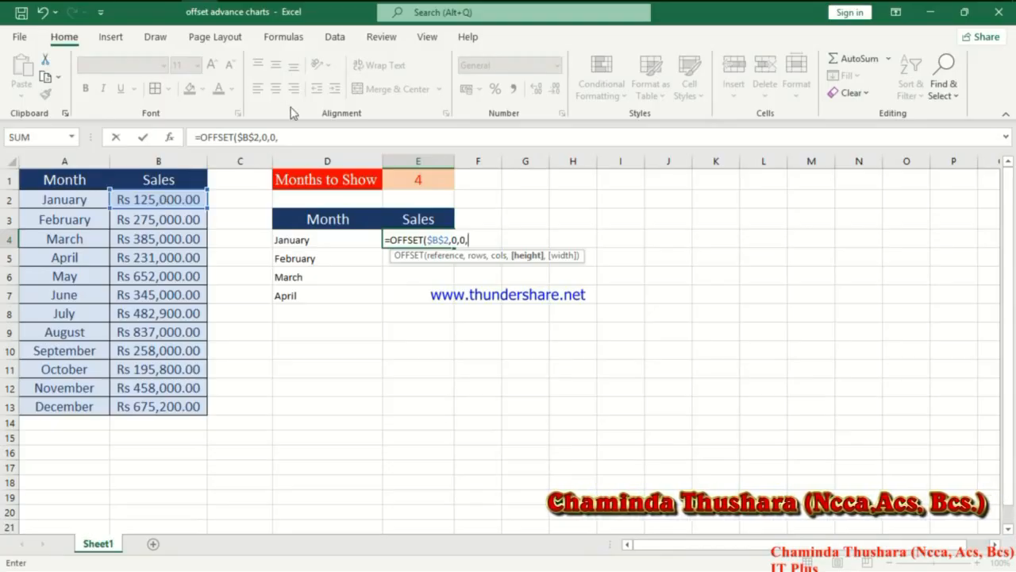
Complete the OFFSET formula in E4 with height $E$1 and width 1
{"action": "left_click", "coordinate": [422, 181]}
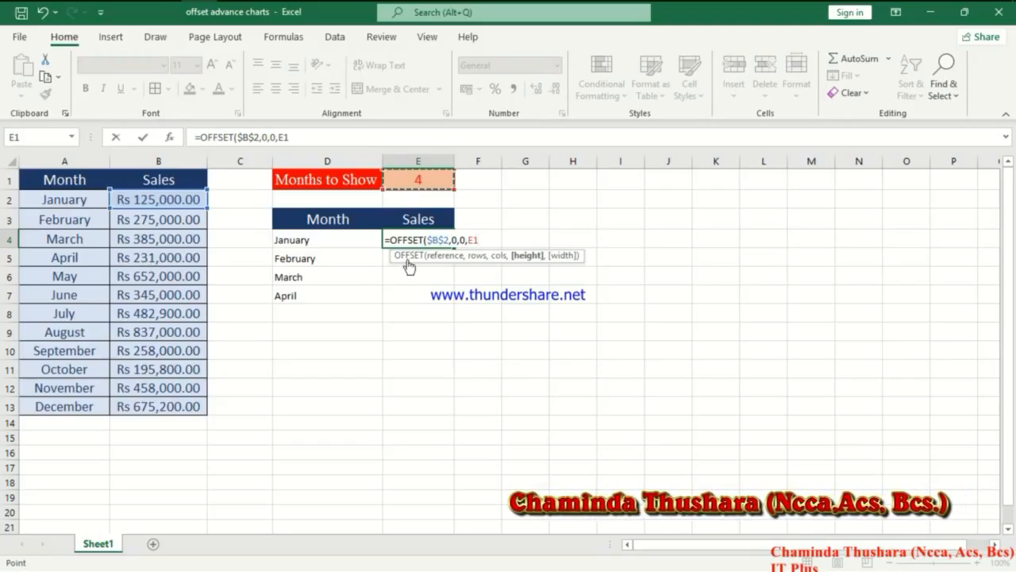
{"action": "key", "text": "F4"}
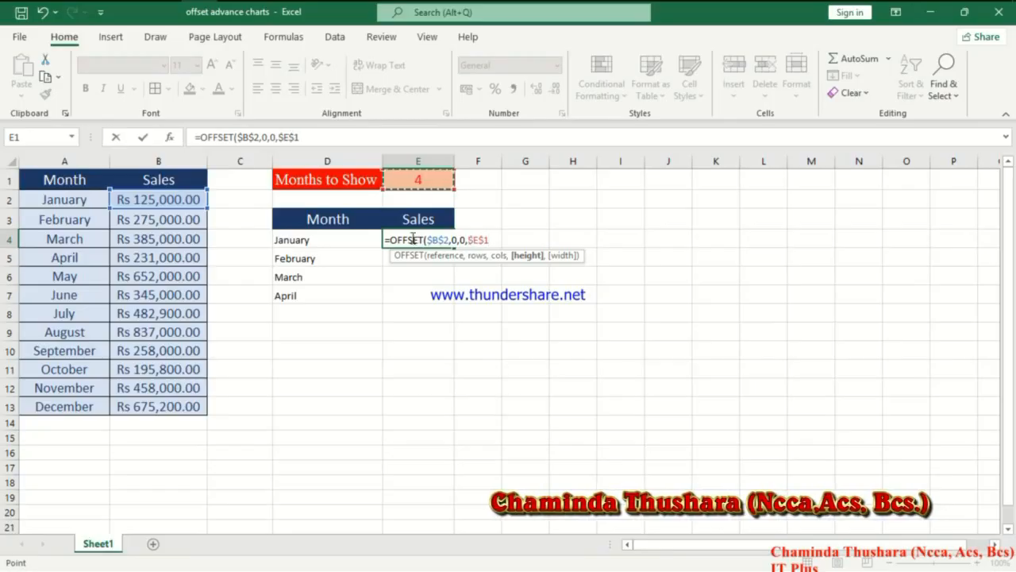
{"action": "type", "text": ",1"}
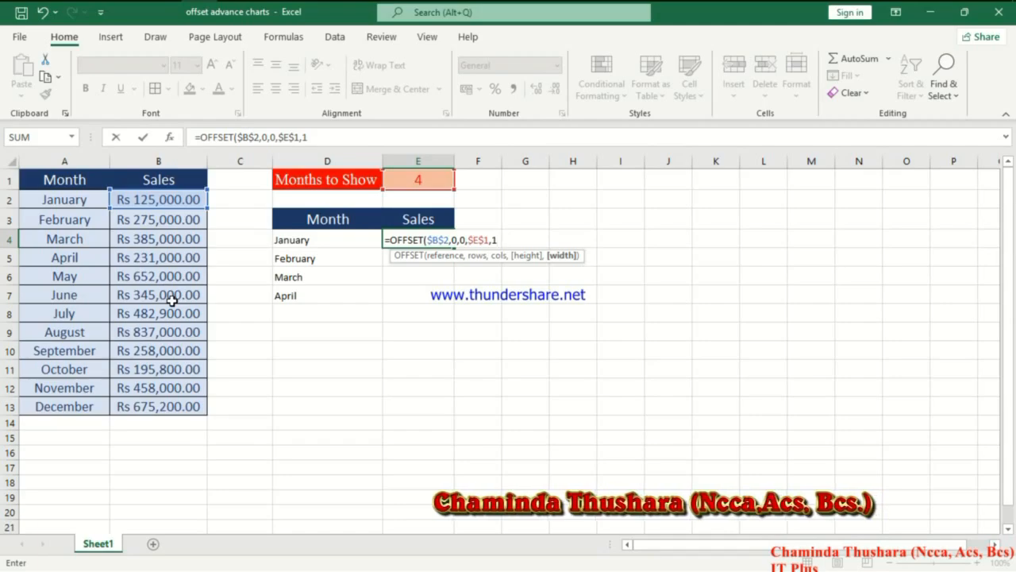
{"action": "type", "text": ")"}
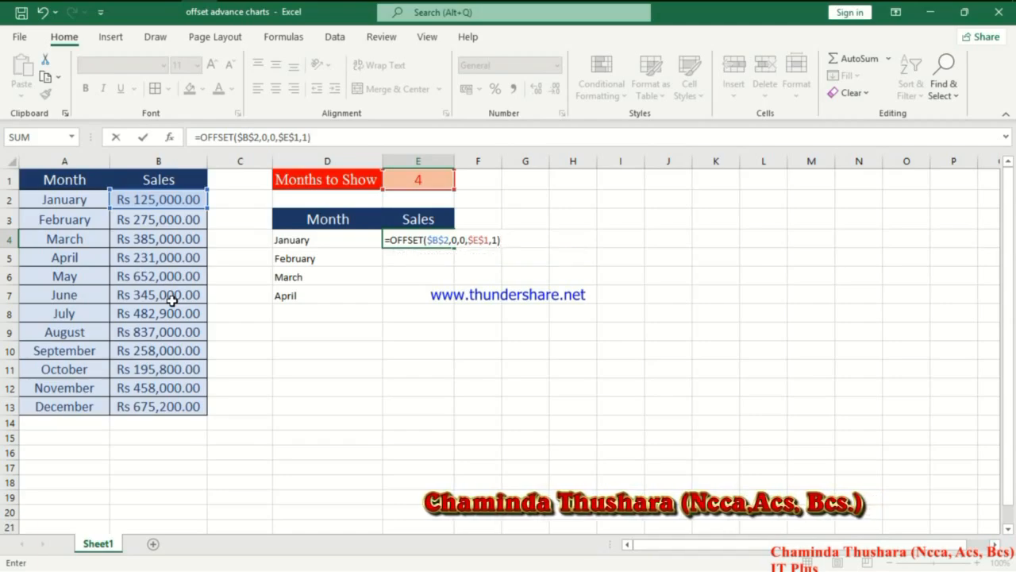
{"action": "key", "text": "Return"}
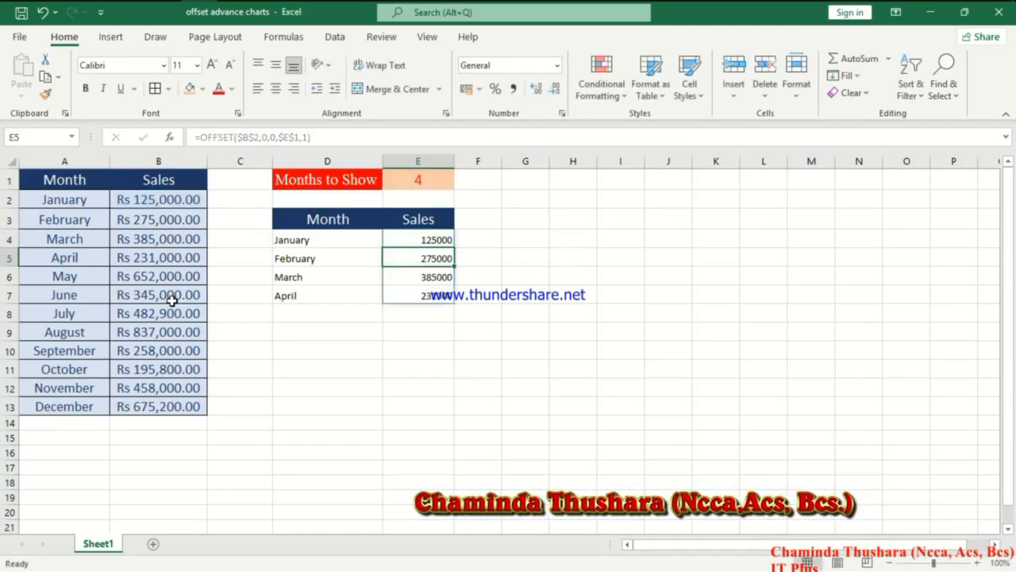
Compare the OFFSET formulas in D4 and E4, and set Months to Show in E1 to 6
{"action": "left_click", "coordinate": [324, 240]}
{"action": "double_click", "coordinate": [323, 240]}
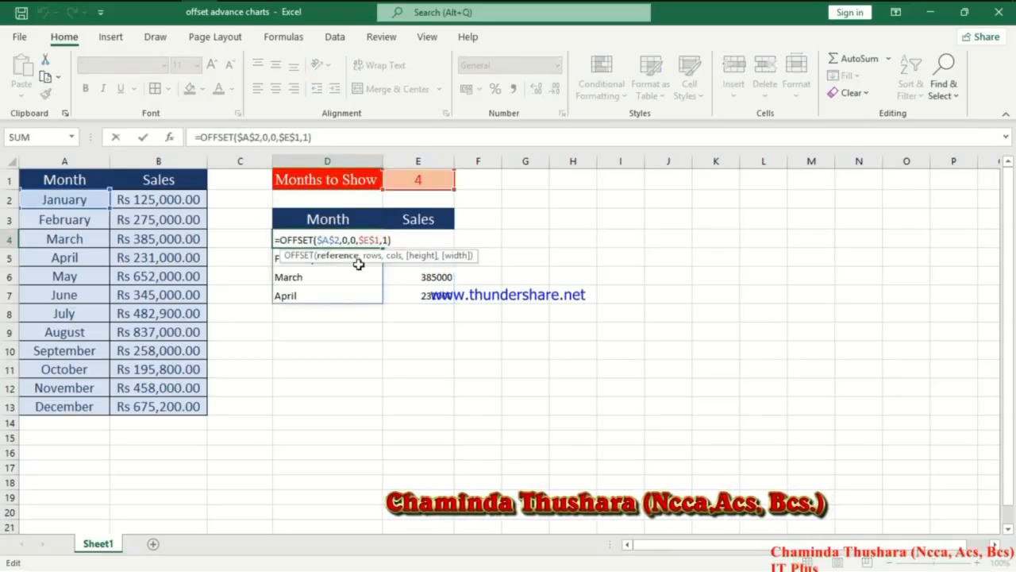
{"action": "key", "text": "Escape"}
{"action": "left_click", "coordinate": [406, 239]}
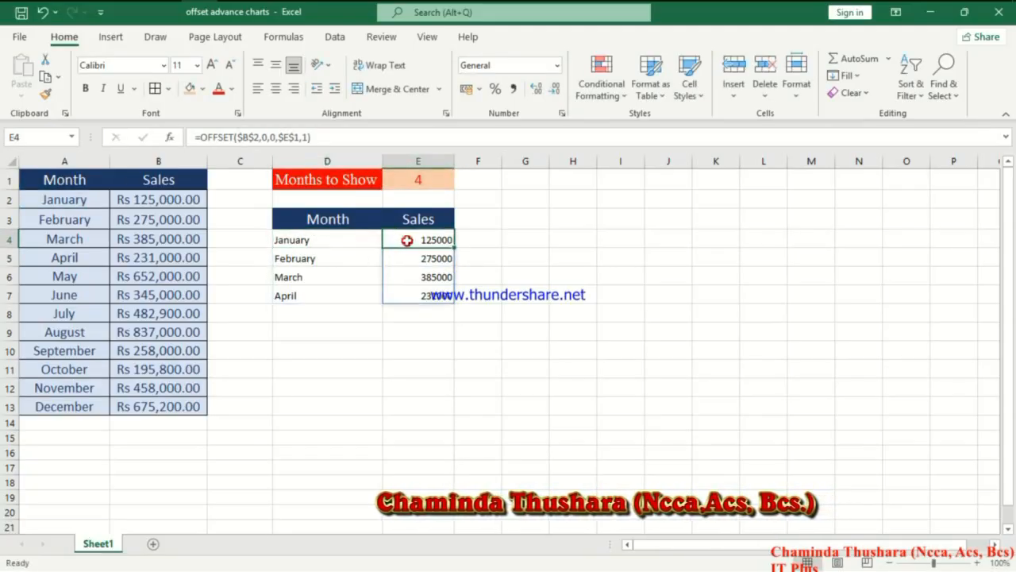
{"action": "left_click", "coordinate": [336, 241]}
{"action": "left_click", "coordinate": [341, 261]}
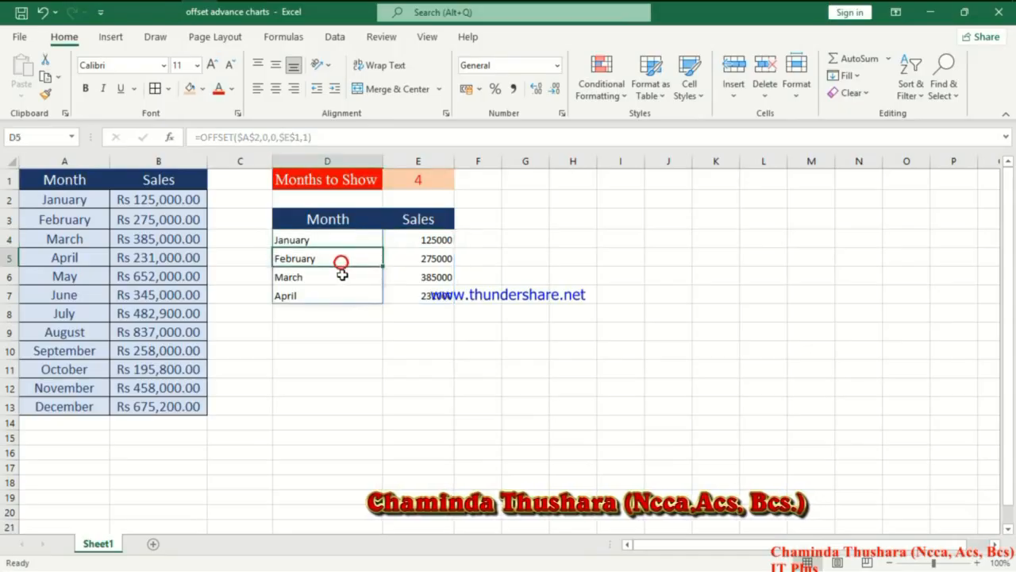
{"action": "left_click", "coordinate": [421, 180]}
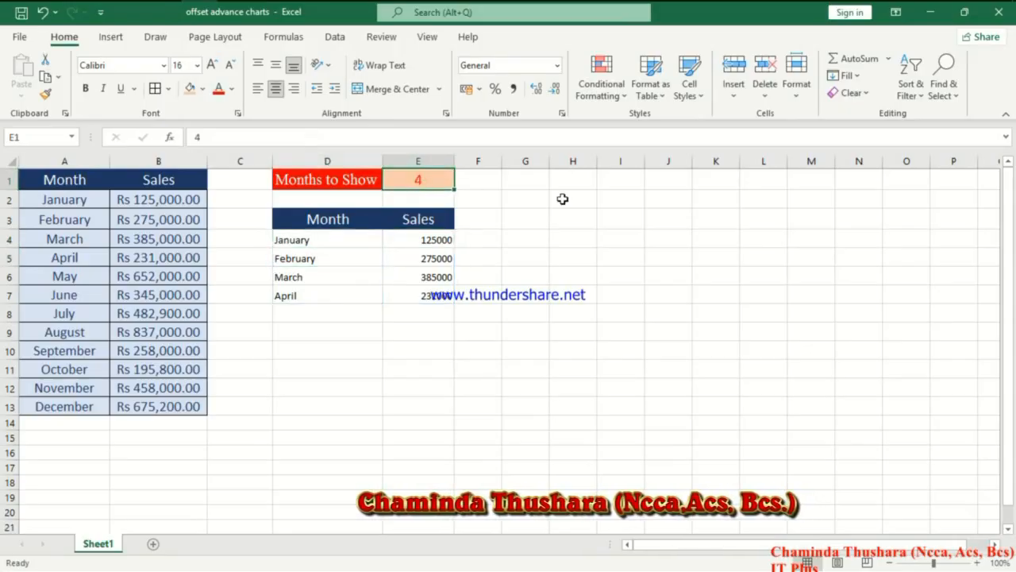
{"action": "type", "text": "6"}
{"action": "key", "text": "Return"}
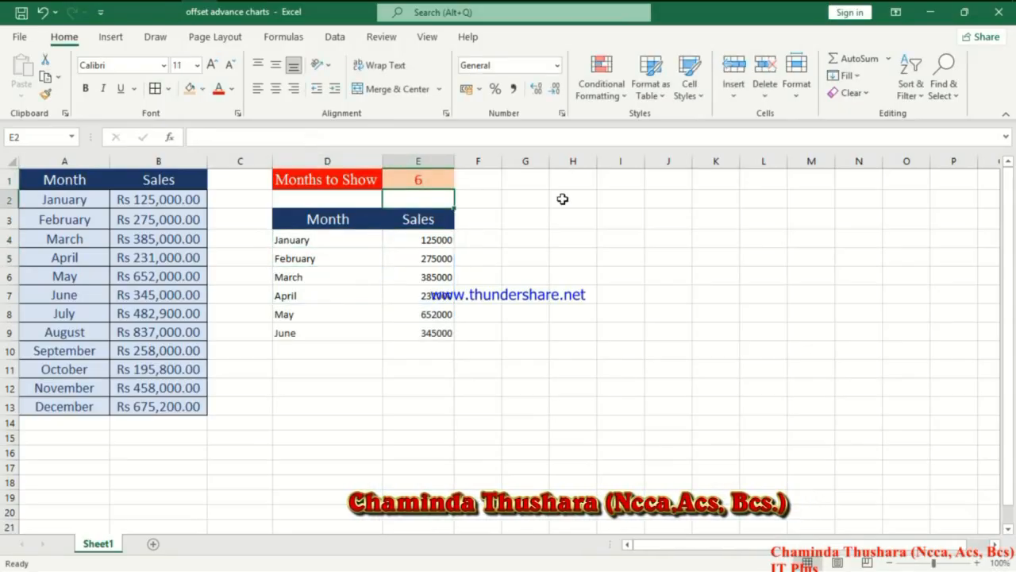
Examine the Month and Sales cells of the dynamic table row by row, comparing the formulas in columns D and E
{"action": "left_click", "coordinate": [326, 238]}
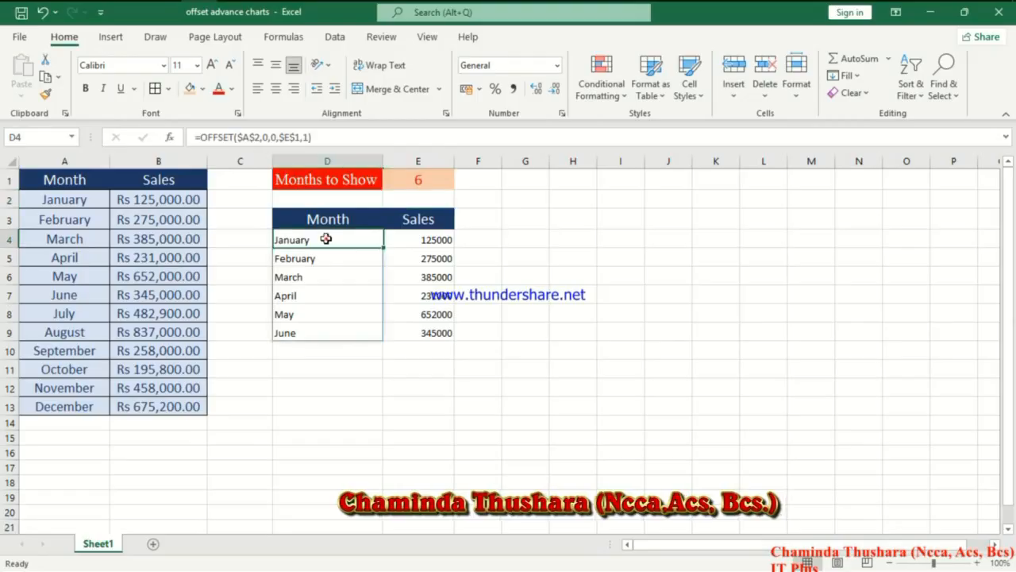
{"action": "left_click", "coordinate": [408, 239]}
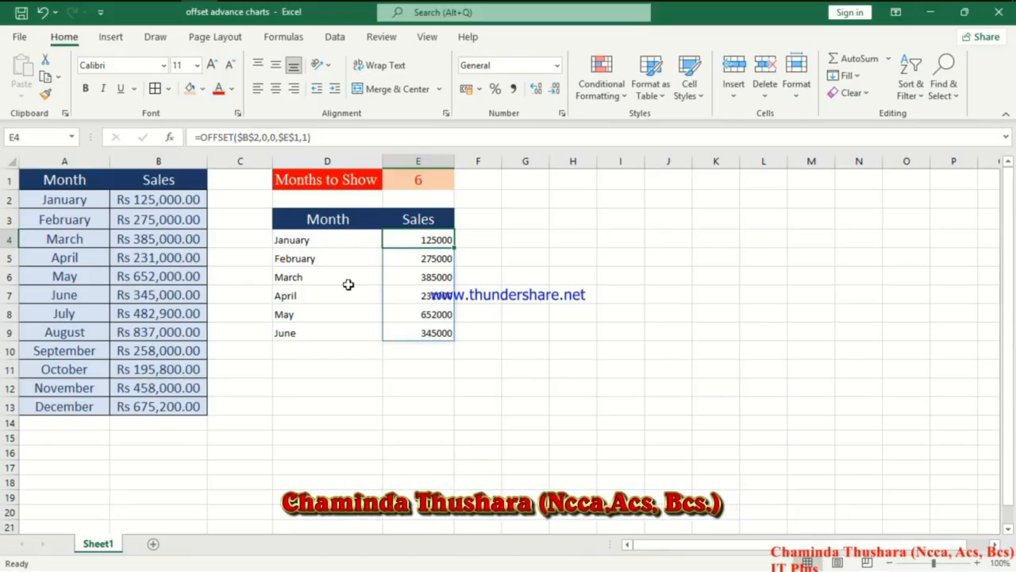
{"action": "left_click", "coordinate": [318, 240]}
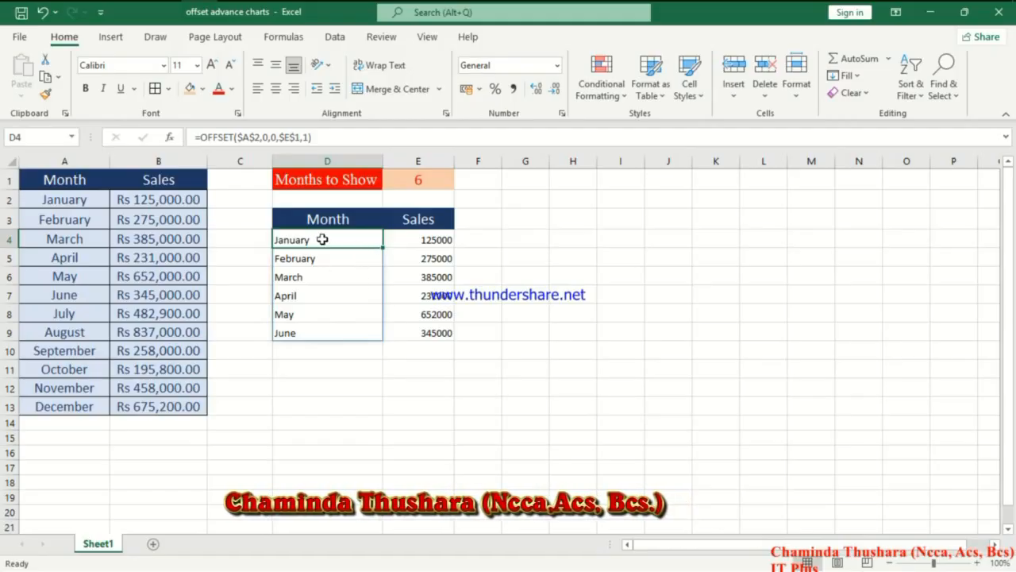
{"action": "left_click", "coordinate": [422, 239]}
{"action": "left_click", "coordinate": [330, 255]}
{"action": "left_click", "coordinate": [409, 257]}
{"action": "left_click", "coordinate": [318, 277]}
{"action": "left_click", "coordinate": [395, 267]}
{"action": "left_click", "coordinate": [333, 294]}
{"action": "left_click", "coordinate": [409, 294]}
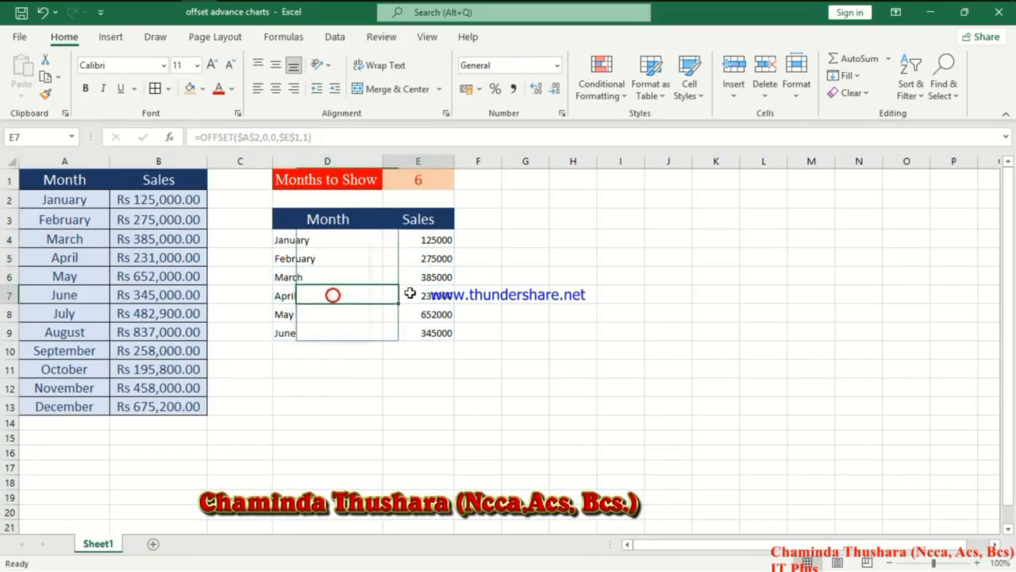
{"action": "left_click", "coordinate": [339, 314]}
{"action": "left_click", "coordinate": [429, 318]}
{"action": "left_click", "coordinate": [320, 336]}
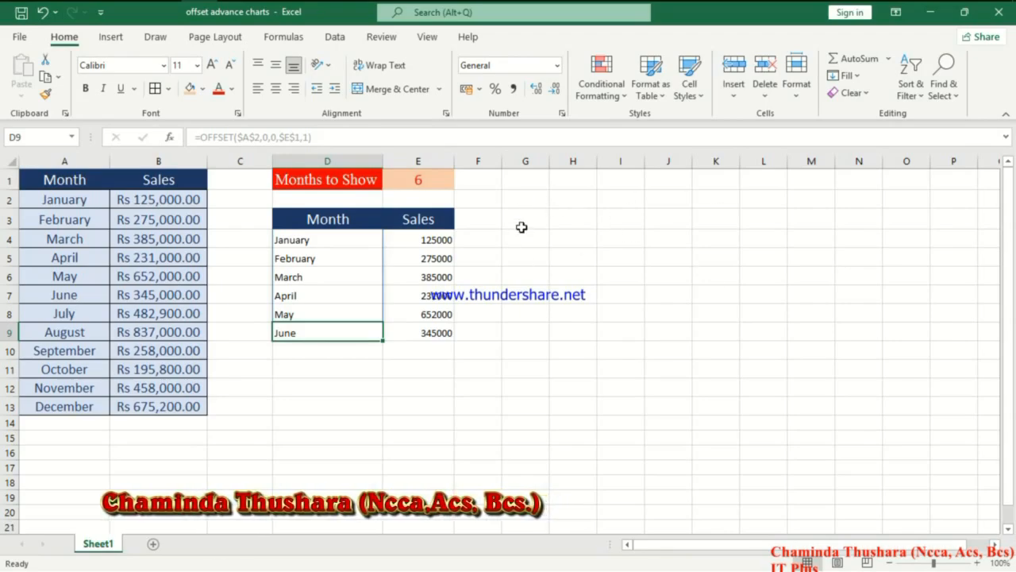
Insert a 2-D clustered column chart from the source data A1:B13 and move it beside the dynamic table, clear of its cells
{"action": "left_click", "coordinate": [46, 181]}
{"action": "left_click_drag", "start_coordinate": [109, 182], "coordinate": [170, 403]}
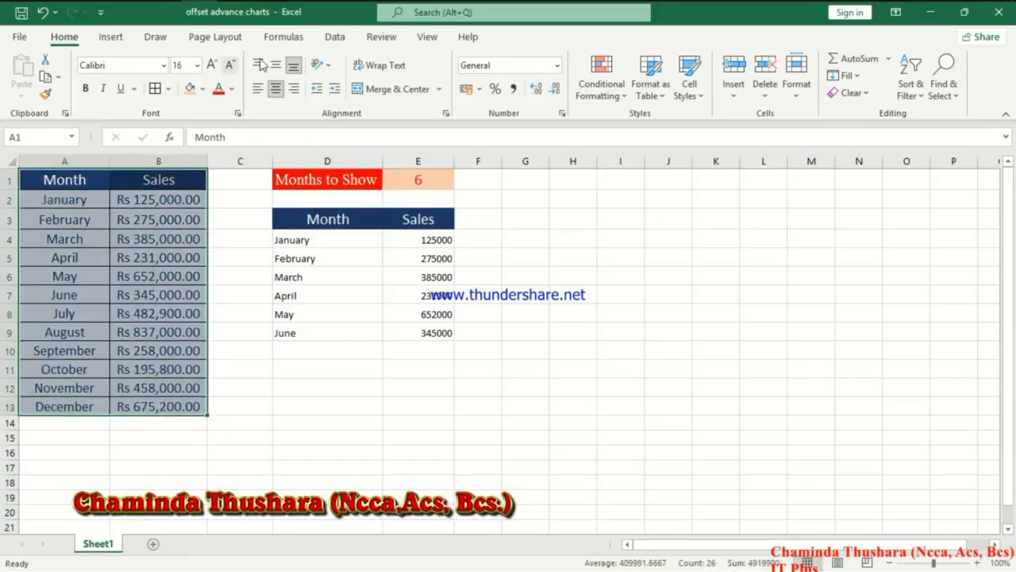
{"action": "left_click", "coordinate": [113, 39]}
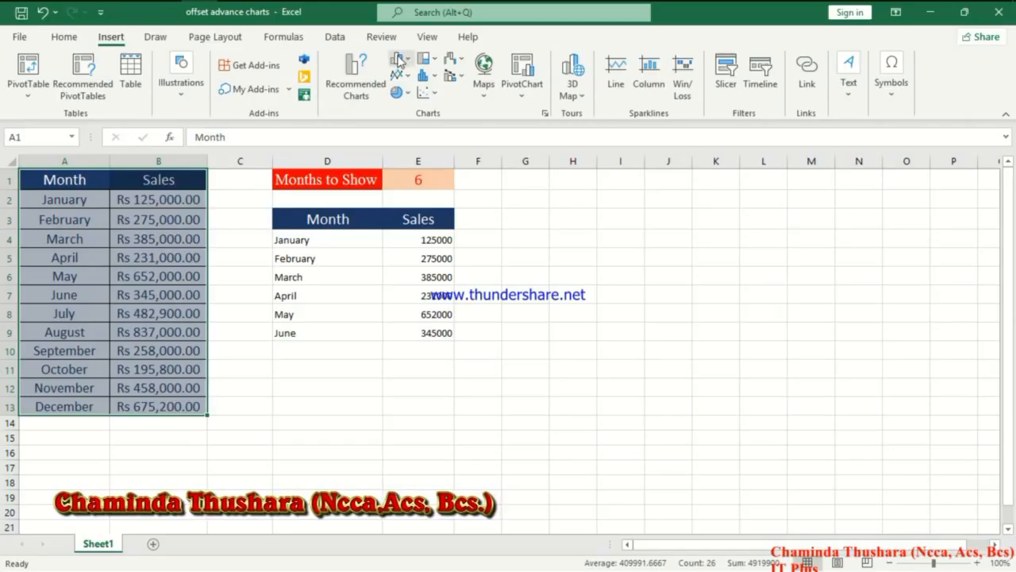
{"action": "left_click", "coordinate": [399, 62]}
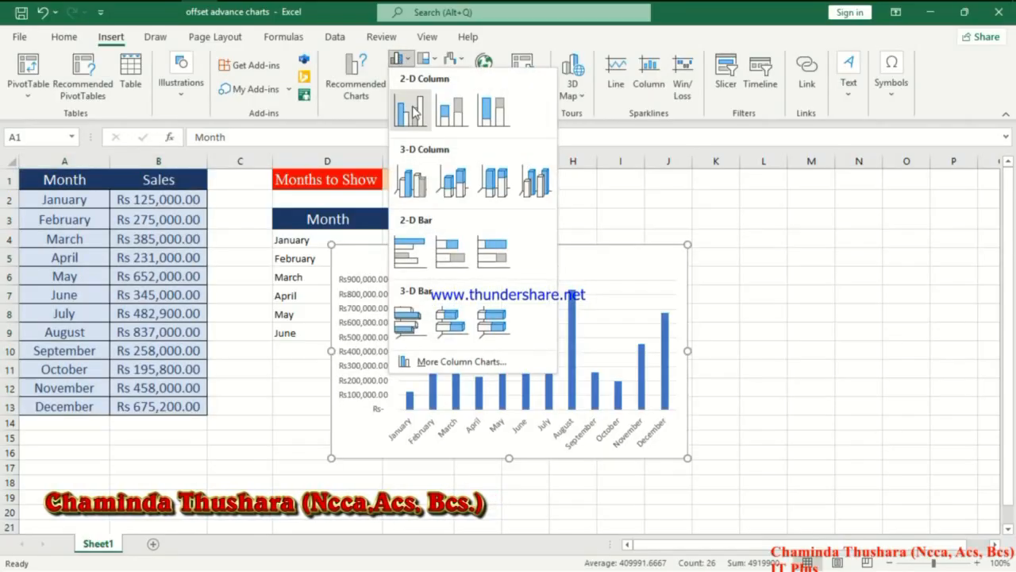
{"action": "left_click", "coordinate": [411, 112]}
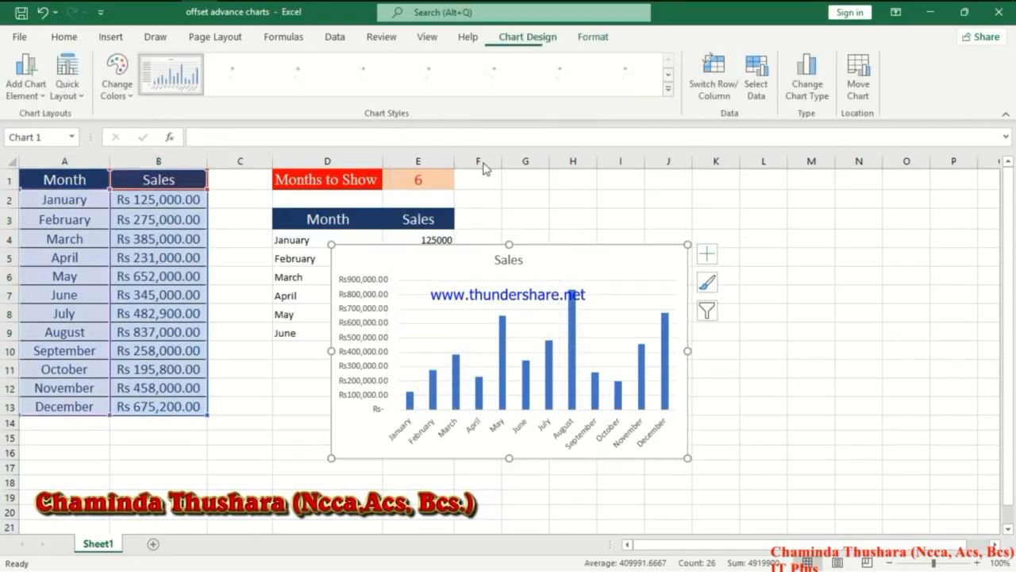
{"action": "left_click_drag", "start_coordinate": [567, 250], "coordinate": [737, 214]}
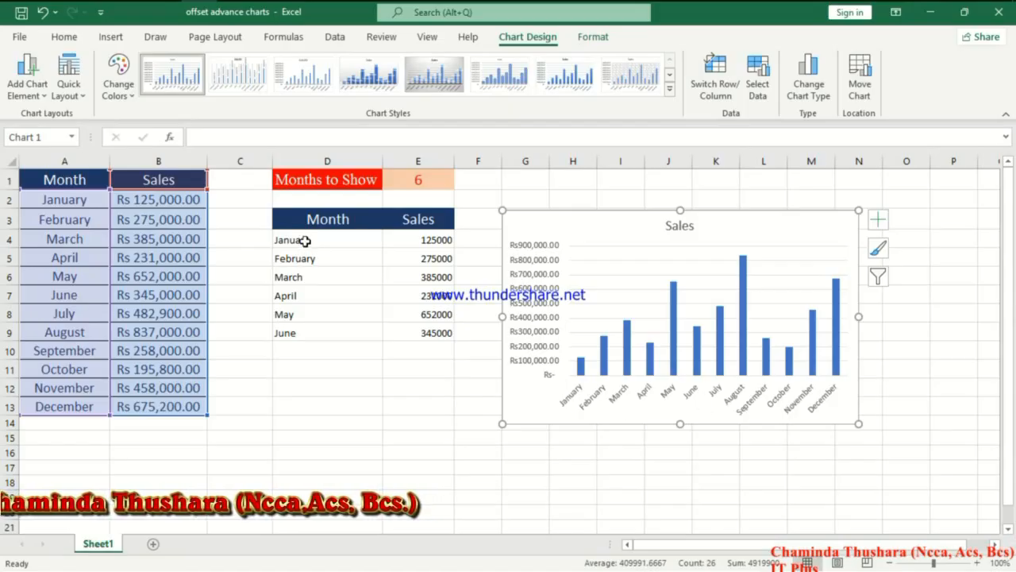
{"action": "left_click", "coordinate": [328, 240]}
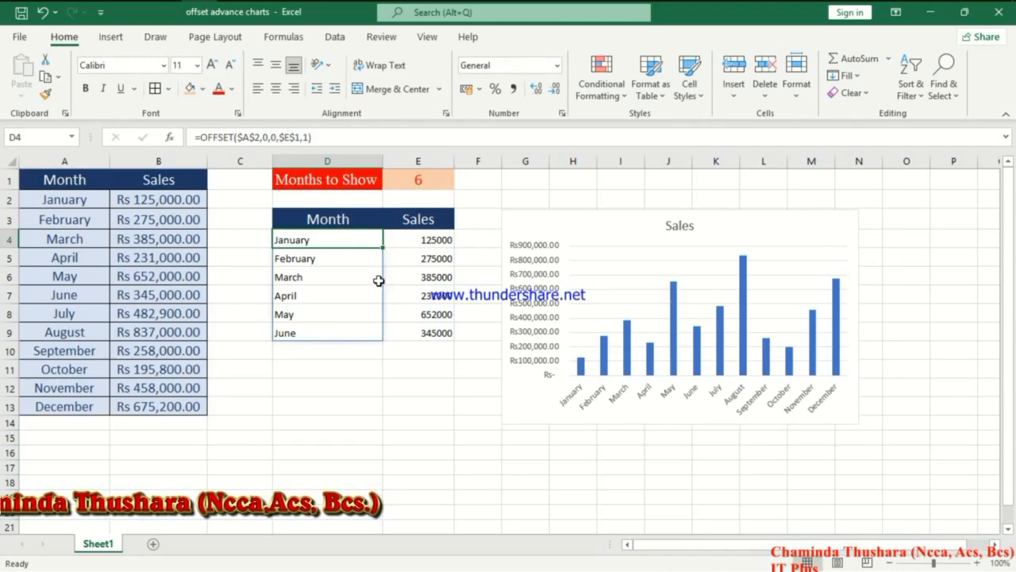
{"action": "left_click", "coordinate": [398, 355]}
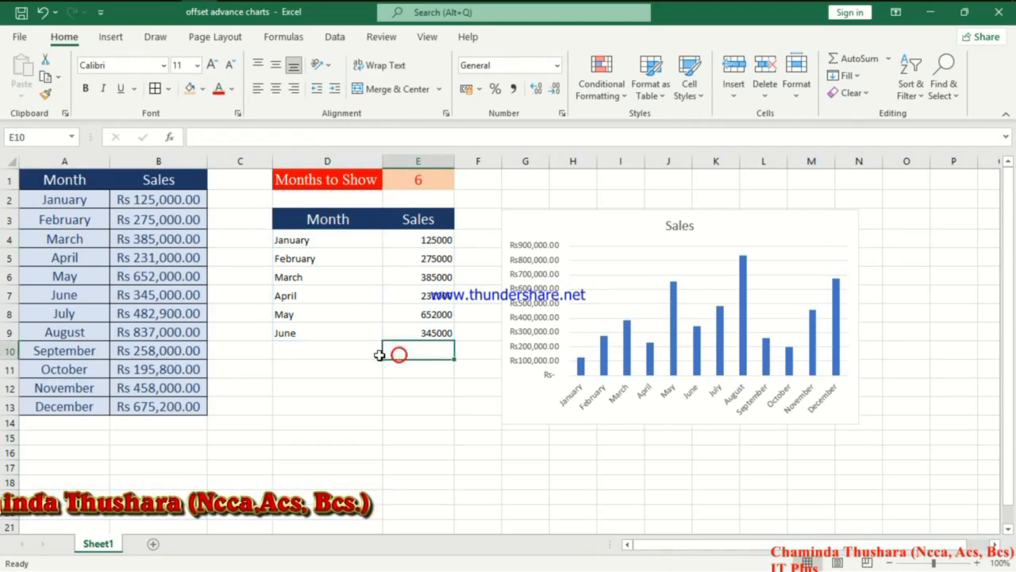
{"action": "left_click", "coordinate": [294, 217]}
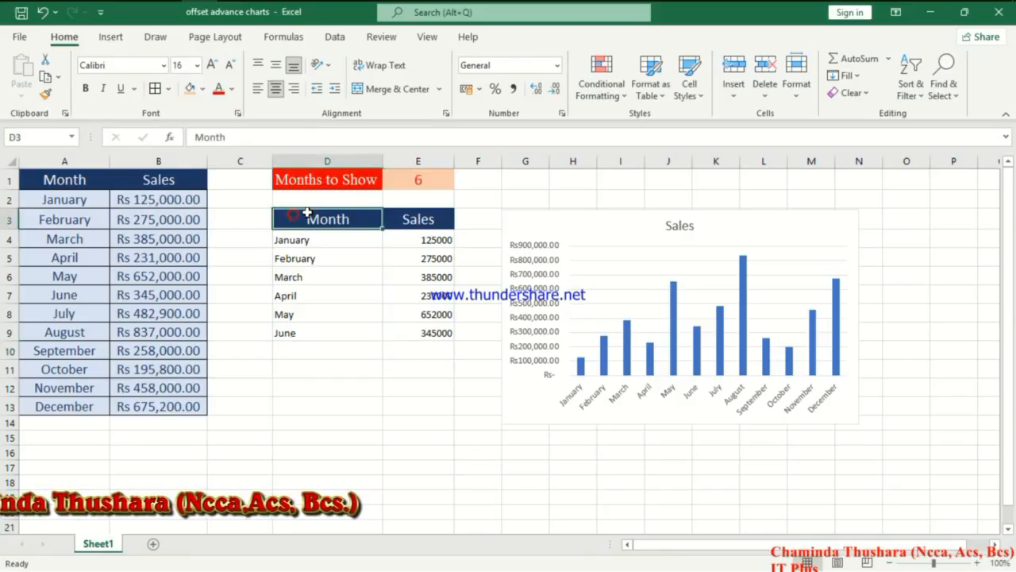
{"action": "left_click", "coordinate": [283, 36]}
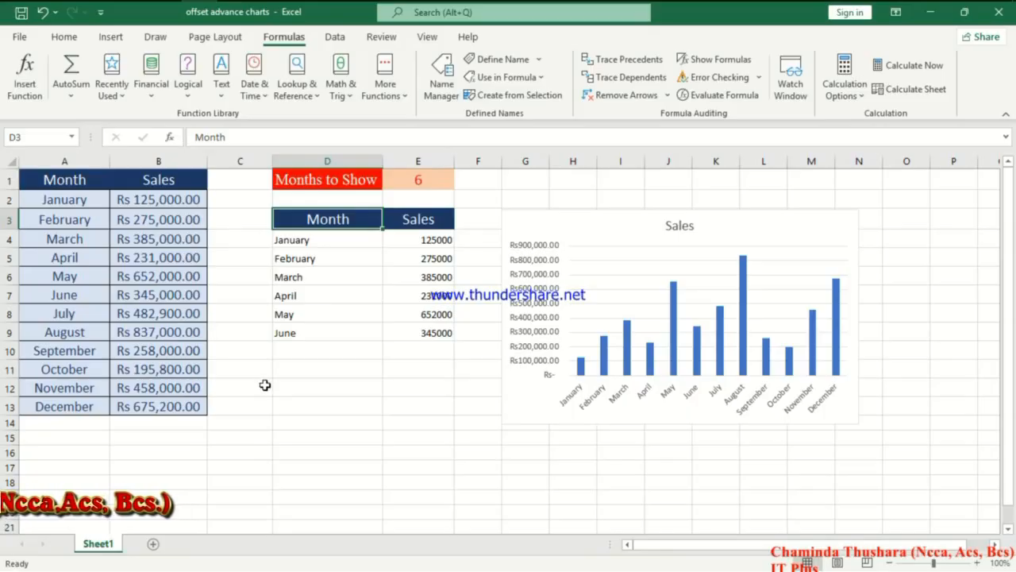
{"action": "left_click", "coordinate": [497, 60]}
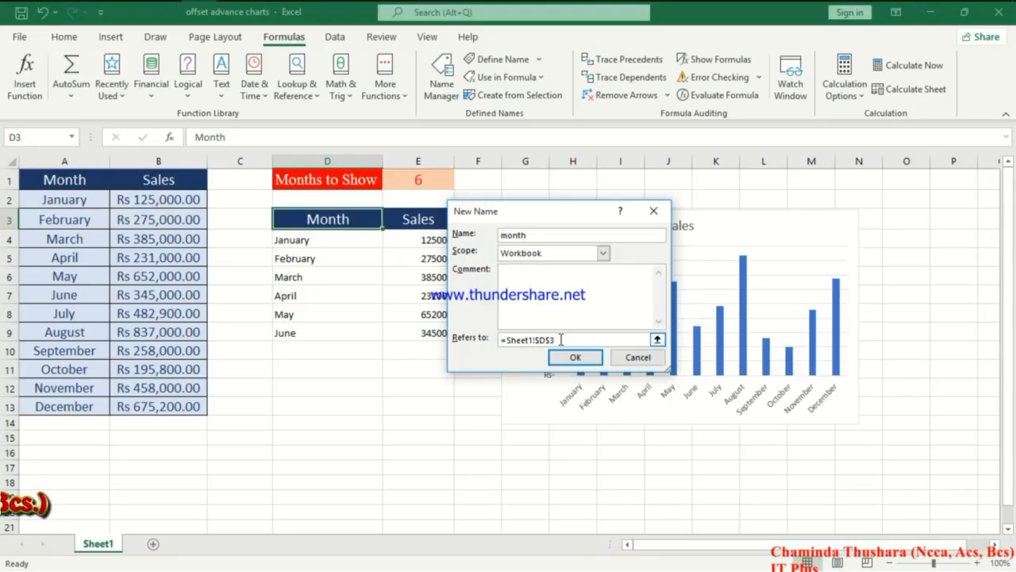
{"action": "left_click_drag", "start_coordinate": [560, 340], "coordinate": [498, 341]}
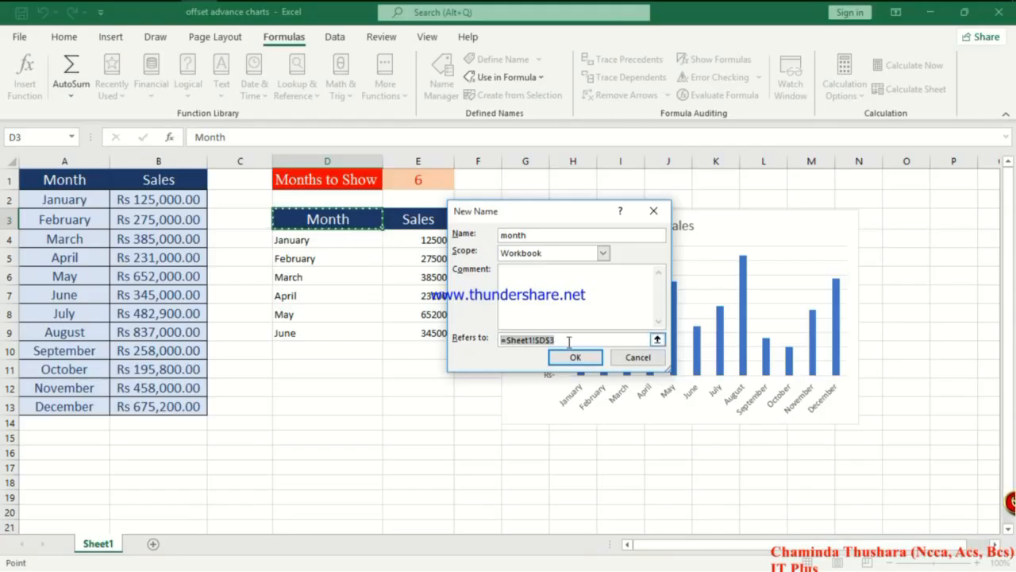
{"action": "key", "text": "Delete"}
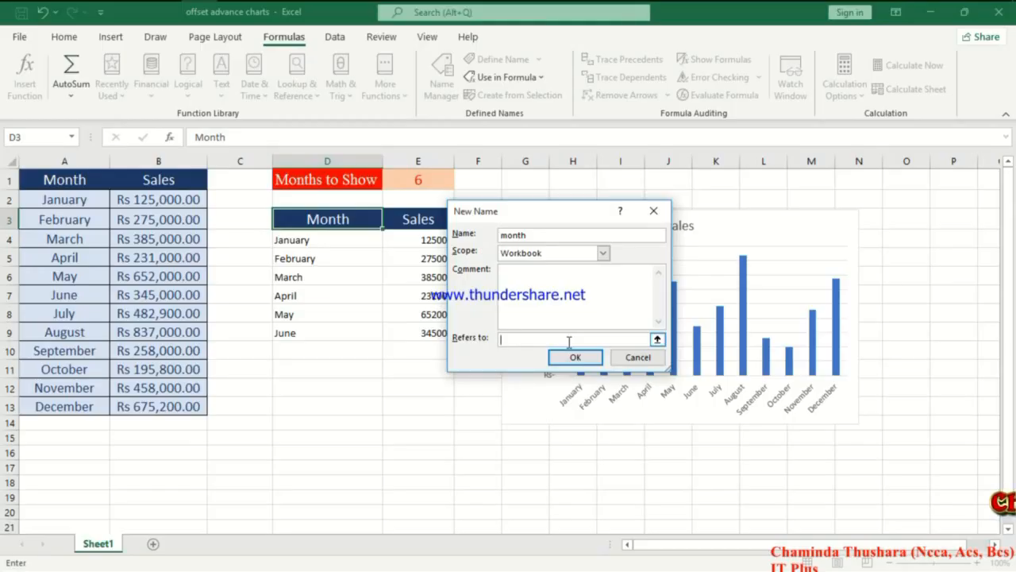
{"action": "left_click", "coordinate": [636, 358]}
Copy the complete OFFSET formula text from cell D4 and leave the cell's formula as it is
{"action": "left_click", "coordinate": [347, 242]}
{"action": "left_click", "coordinate": [321, 137]}
{"action": "left_click_drag", "start_coordinate": [321, 137], "coordinate": [232, 135]}
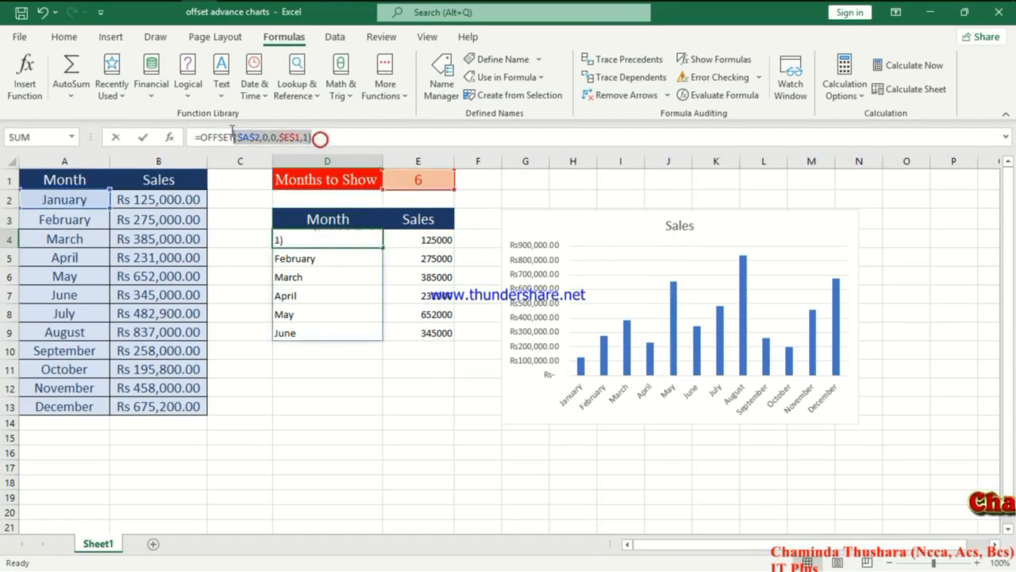
{"action": "right_click", "coordinate": [204, 135]}
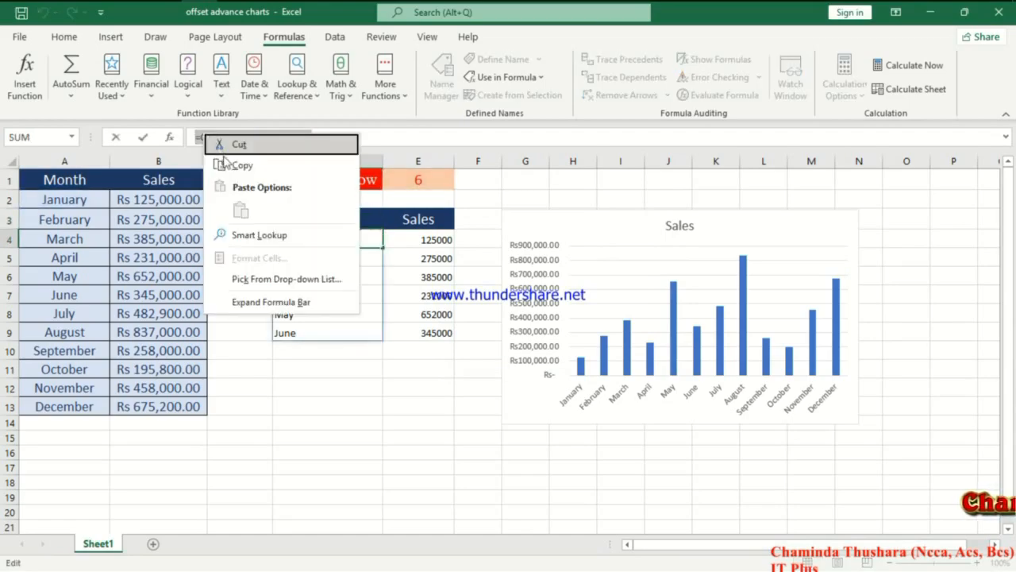
{"action": "left_click", "coordinate": [241, 166]}
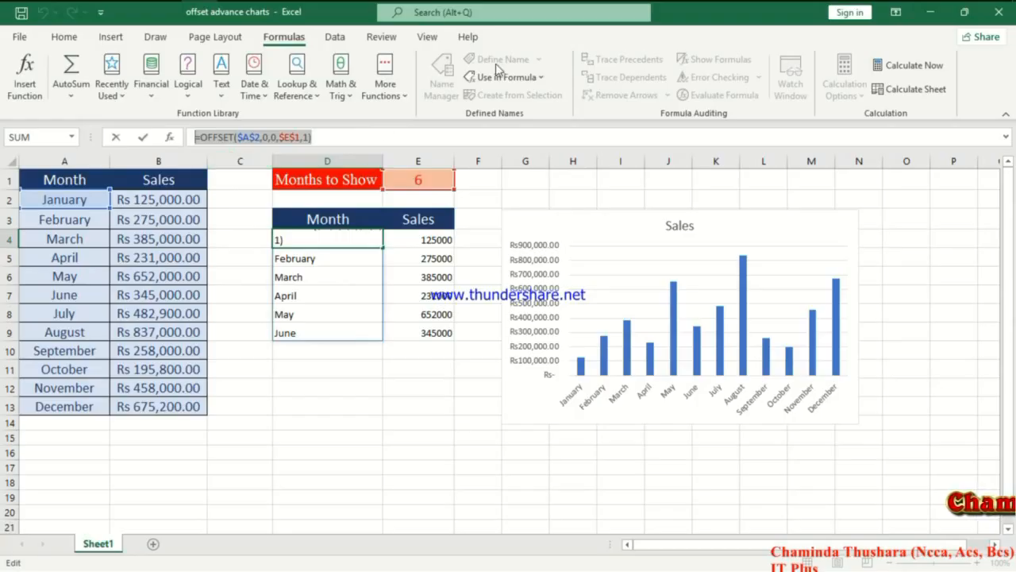
{"action": "left_click", "coordinate": [515, 196]}
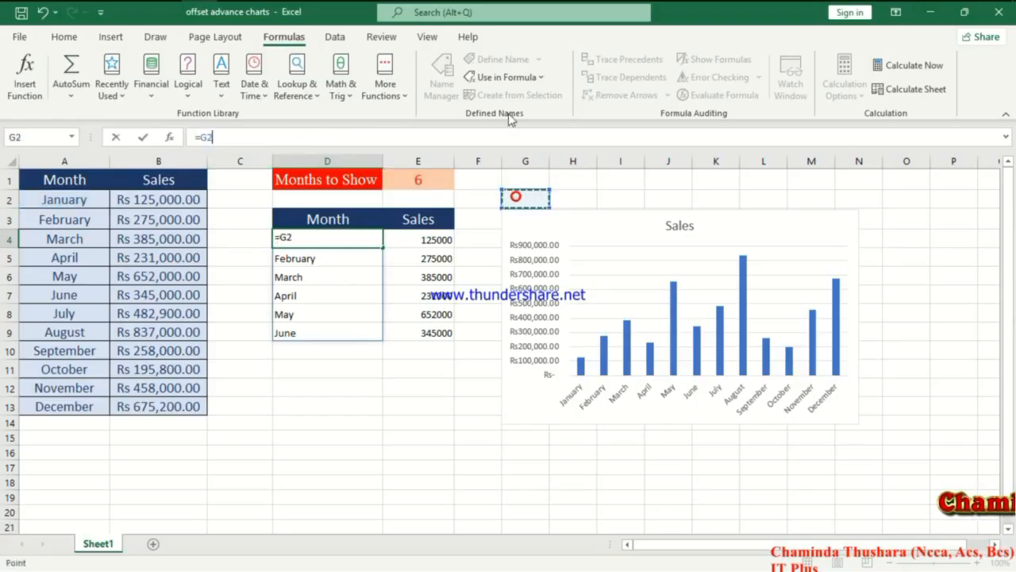
{"action": "key", "text": "Escape"}
Try to define the workbook name month referring to the copied formula =OFFSET($A$2,0,0,$E$1,1)
{"action": "left_click", "coordinate": [510, 63]}
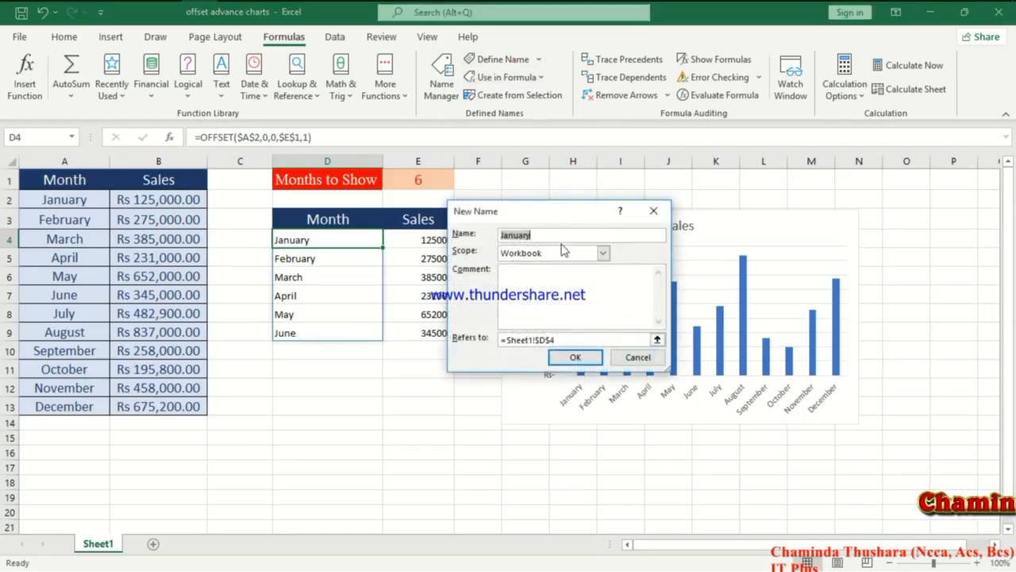
{"action": "type", "text": "month"}
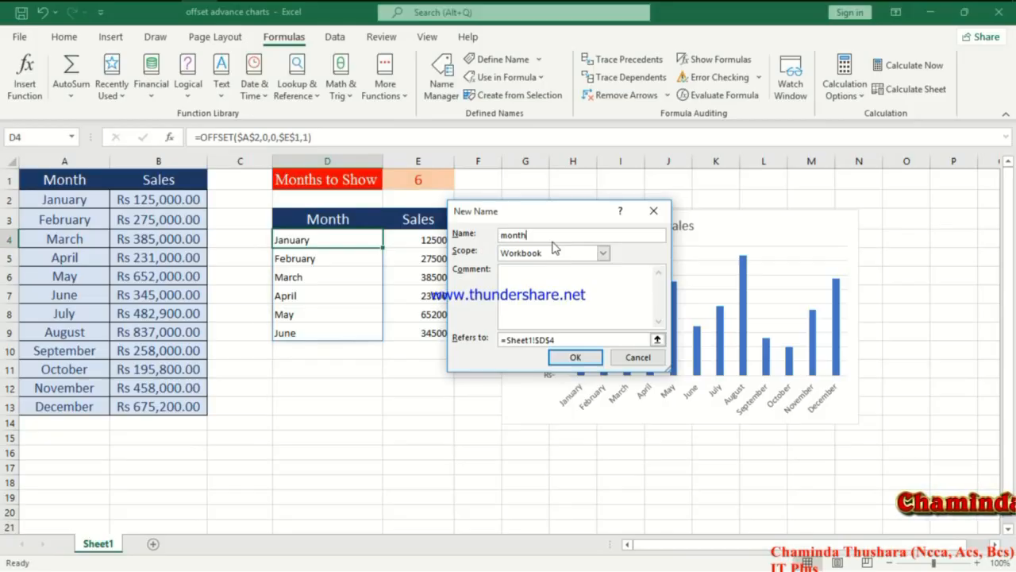
{"action": "key", "text": "Tab"}
{"action": "key", "text": "Tab"}
{"action": "key", "text": "Tab"}
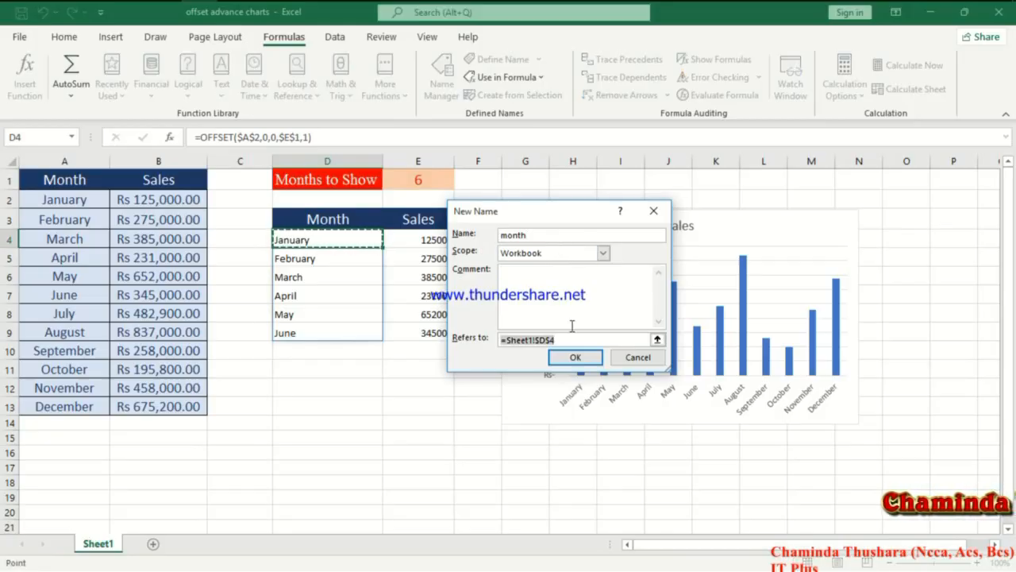
{"action": "key", "text": "ctrl+v"}
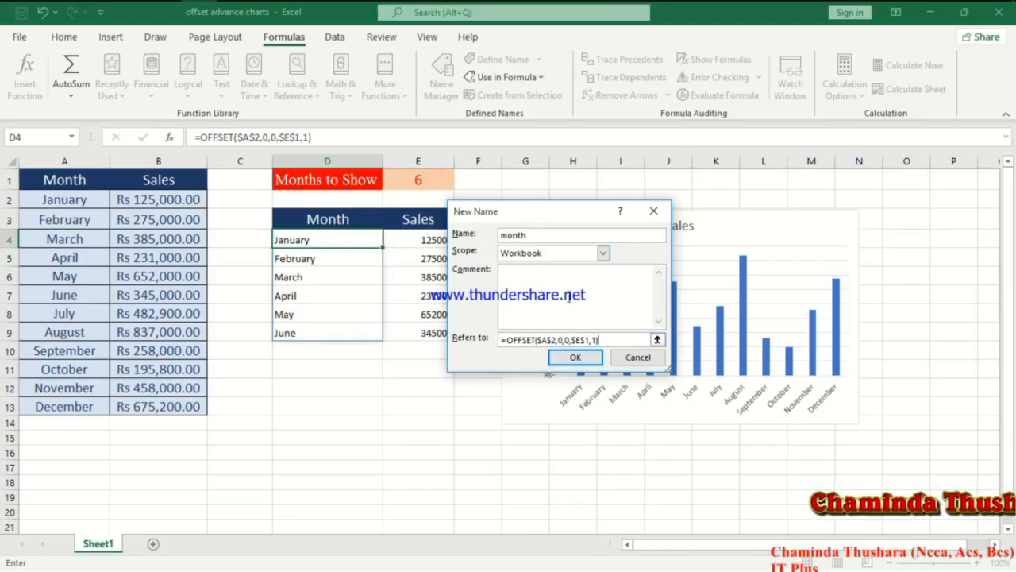
{"action": "left_click", "coordinate": [575, 357]}
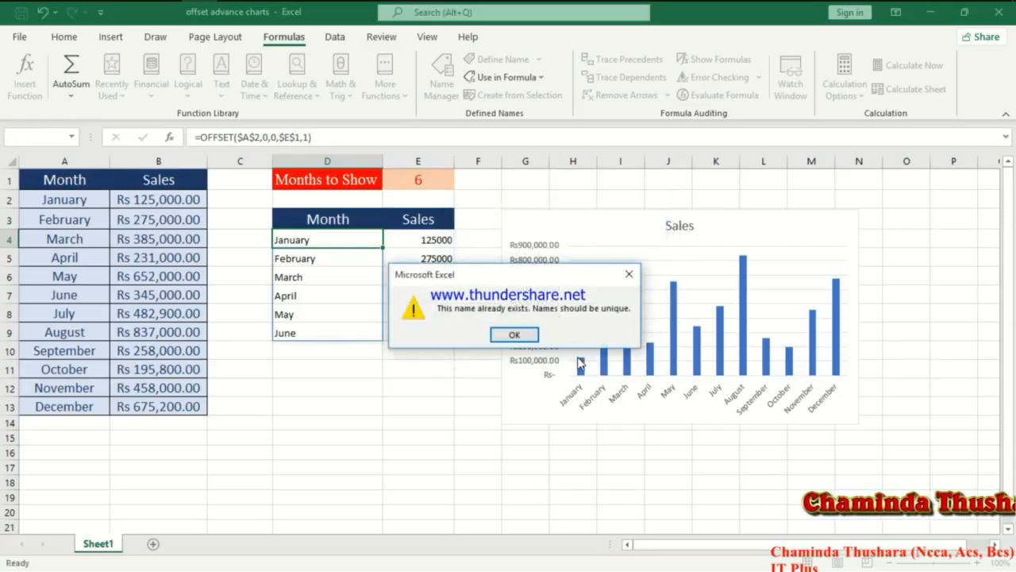
{"action": "left_click", "coordinate": [515, 336]}
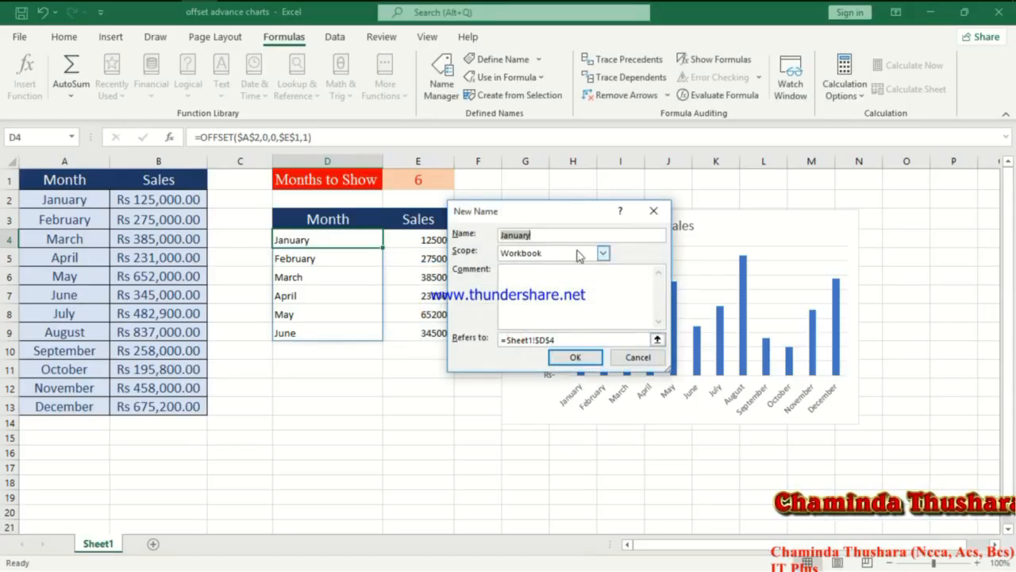
{"action": "left_click", "coordinate": [645, 215]}
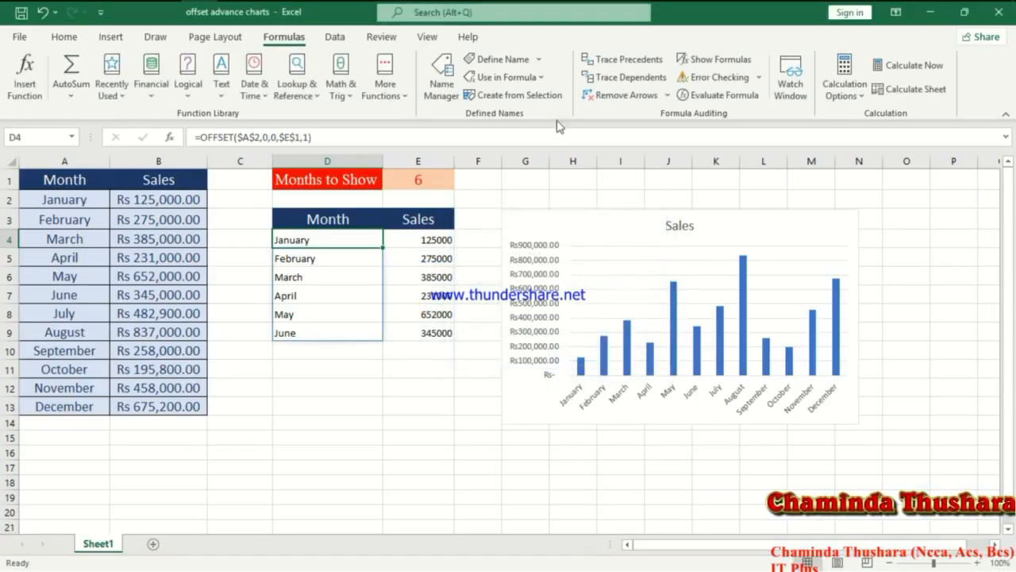
Delete the existing defined names month and sales from the workbook
{"action": "left_click", "coordinate": [444, 96]}
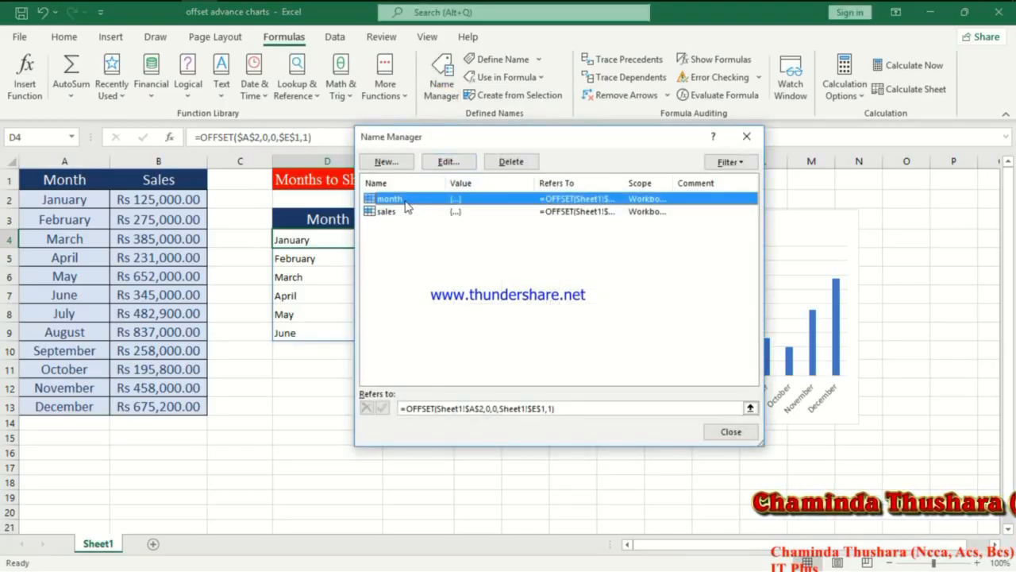
{"action": "left_click", "coordinate": [502, 162]}
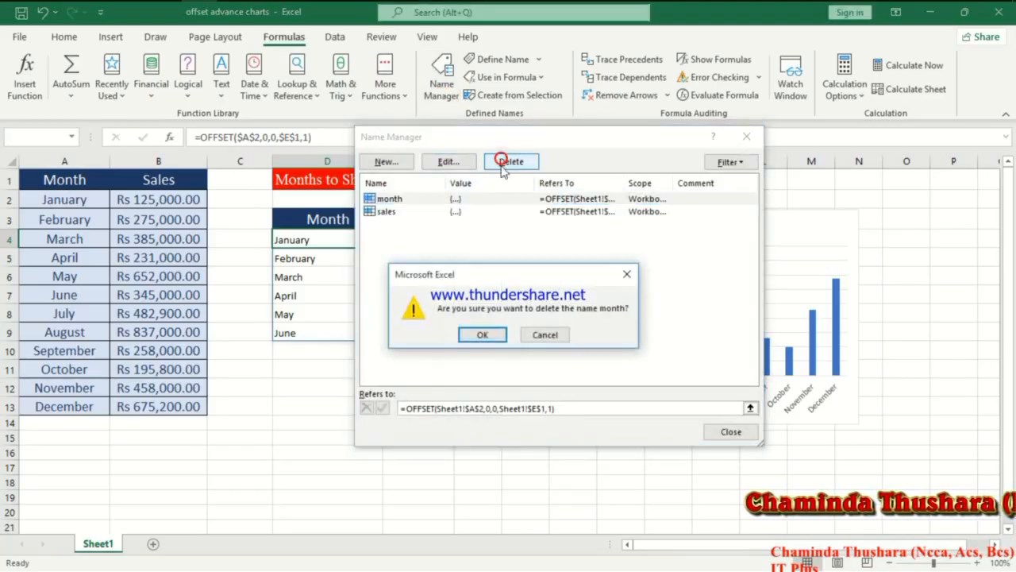
{"action": "left_click", "coordinate": [482, 335]}
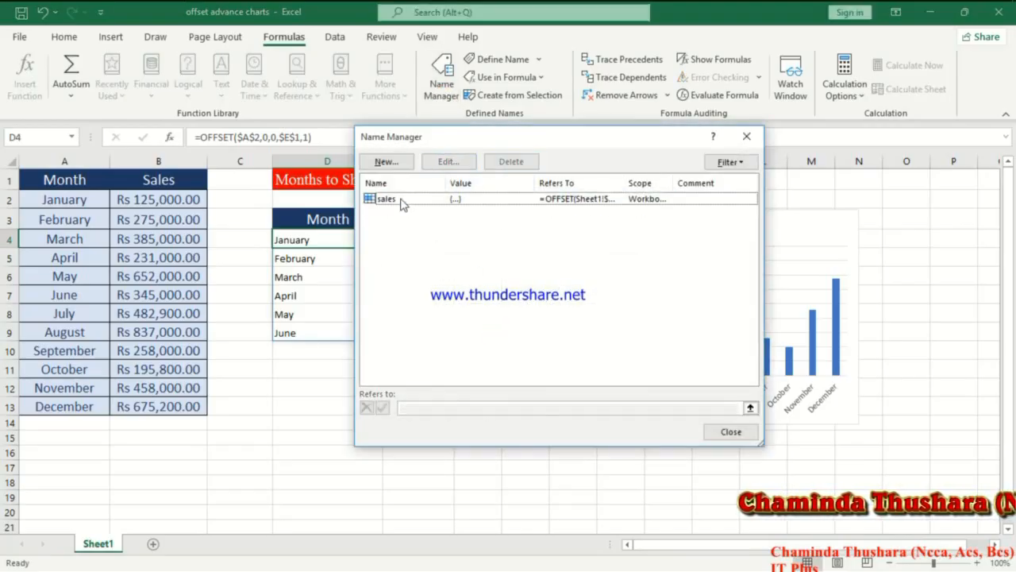
{"action": "left_click", "coordinate": [401, 200]}
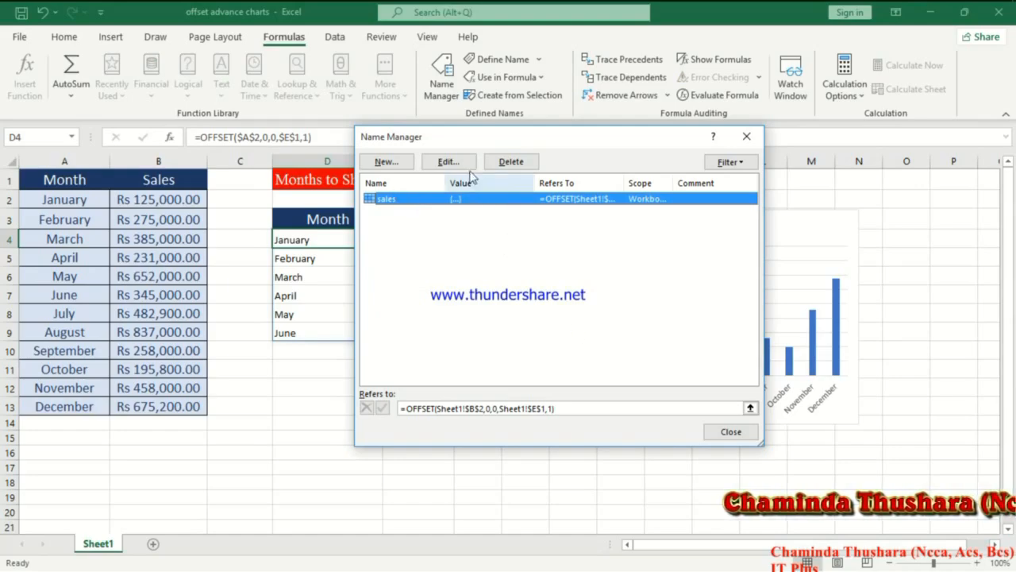
{"action": "left_click", "coordinate": [511, 162]}
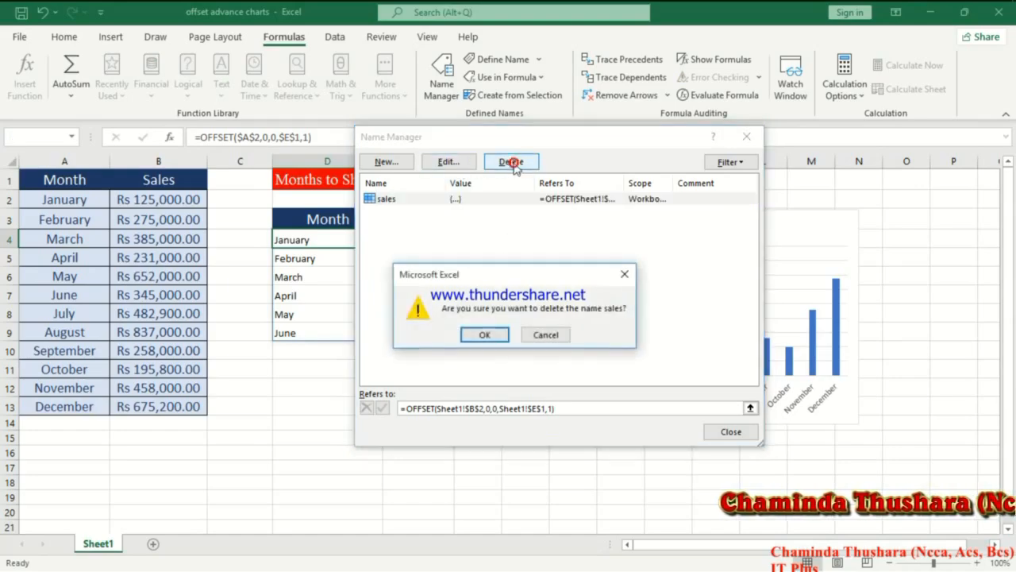
{"action": "left_click", "coordinate": [486, 335]}
{"action": "left_click", "coordinate": [747, 137]}
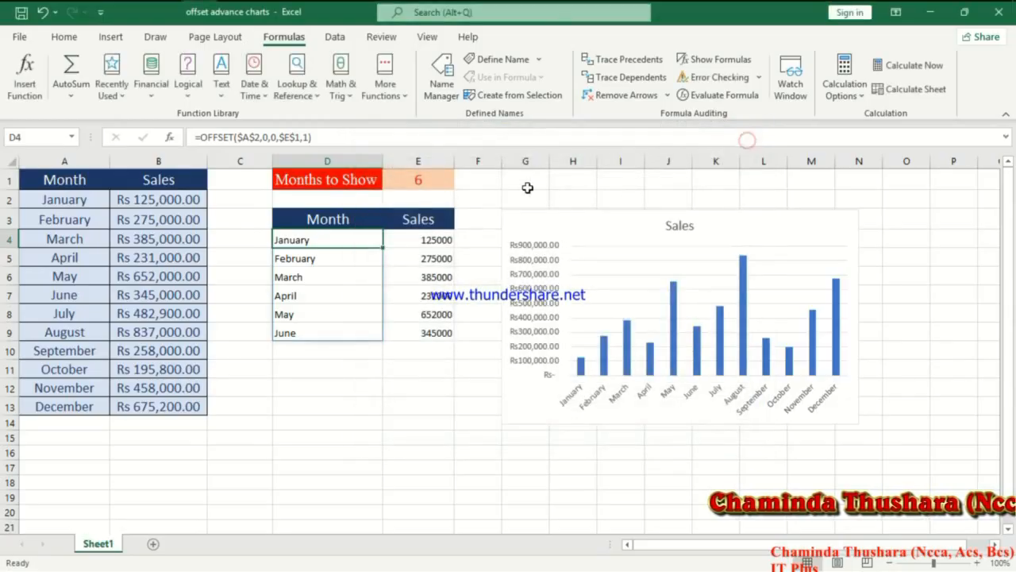
Define a workbook-scoped name month that refers to =OFFSET($A$2,0,0,$E$1,1)
{"action": "left_click", "coordinate": [499, 59]}
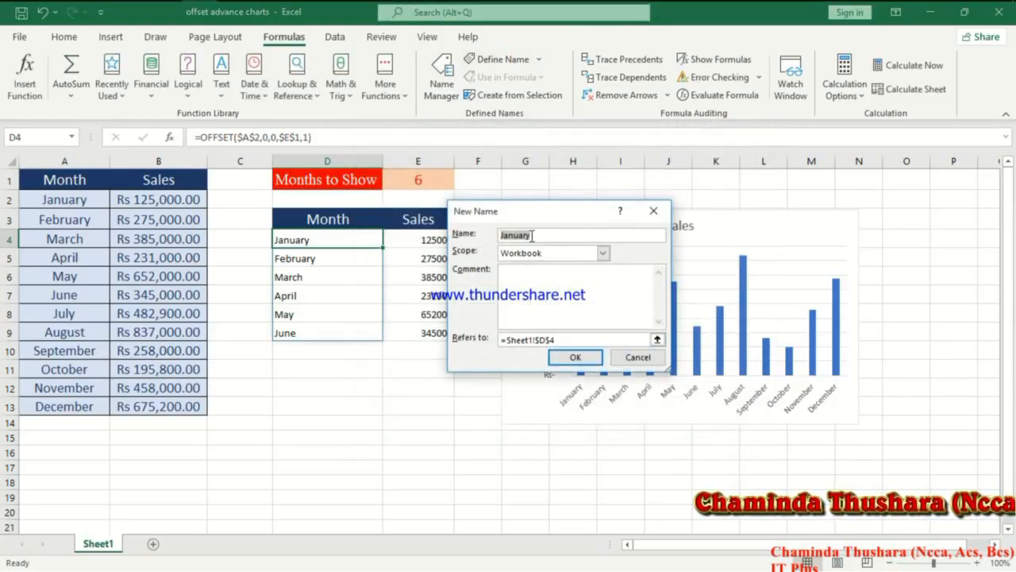
{"action": "type", "text": "month"}
{"action": "key", "text": "Tab"}
{"action": "key", "text": "Tab"}
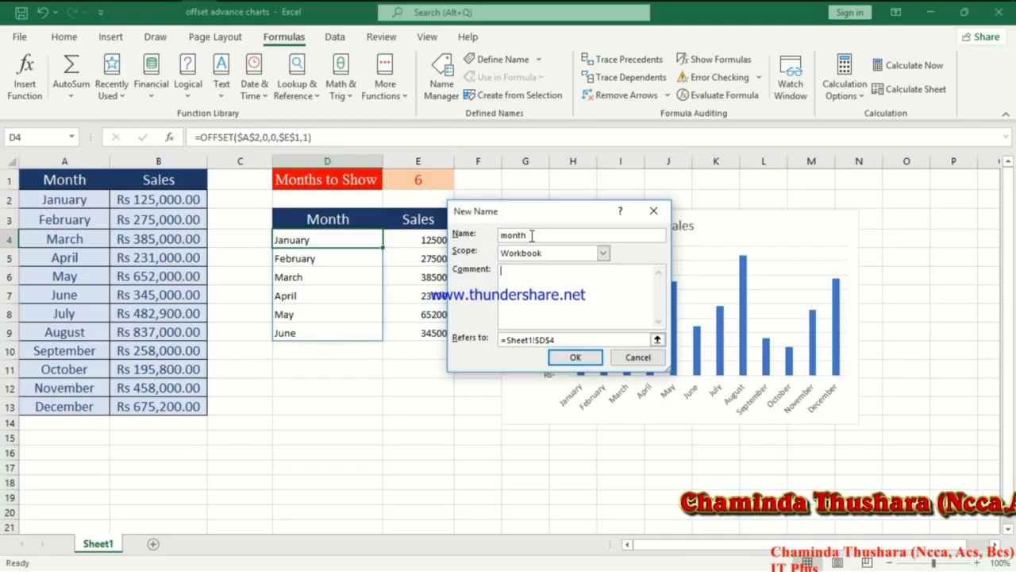
{"action": "key", "text": "Tab"}
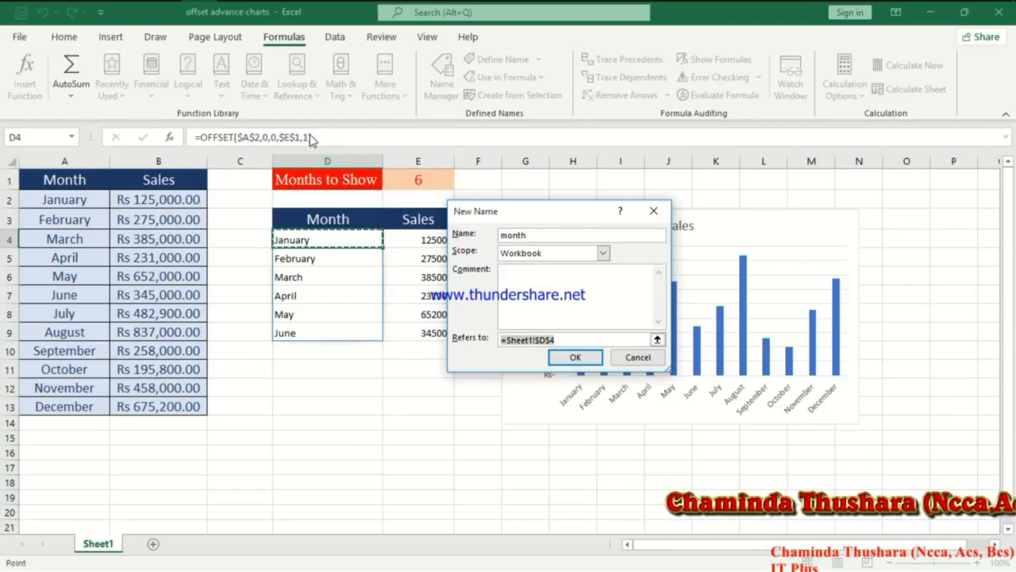
{"action": "right_click", "coordinate": [554, 336]}
{"action": "left_click", "coordinate": [588, 383]}
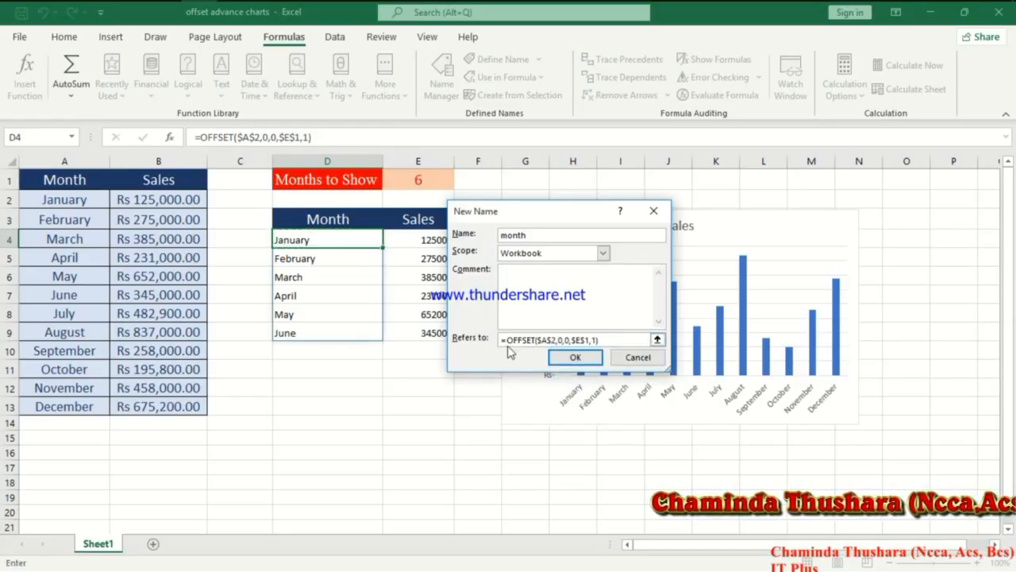
{"action": "left_click", "coordinate": [575, 358]}
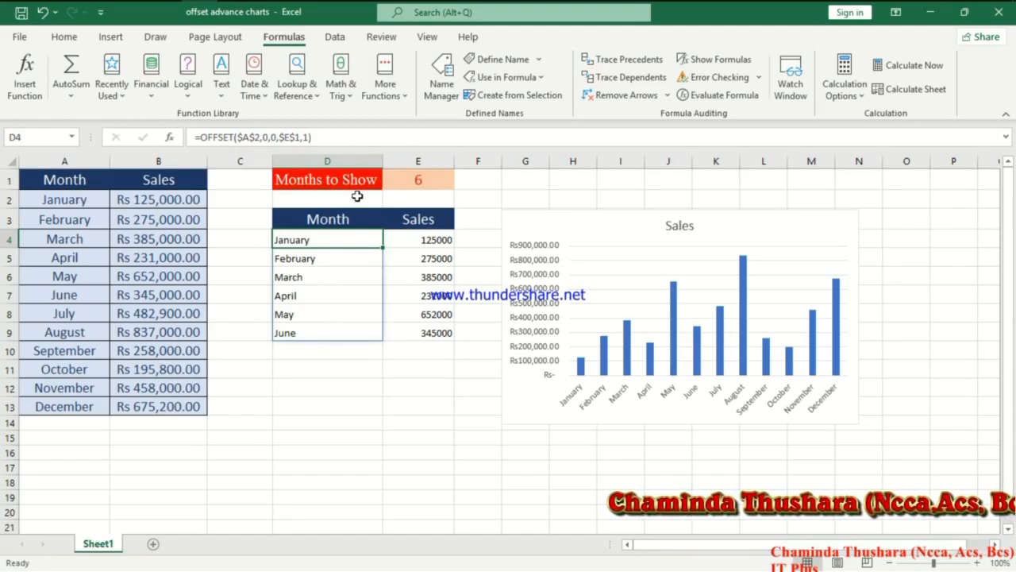
Copy the complete OFFSET formula text from cell E4, leaving the cell's formula as it is
{"action": "left_click", "coordinate": [426, 242]}
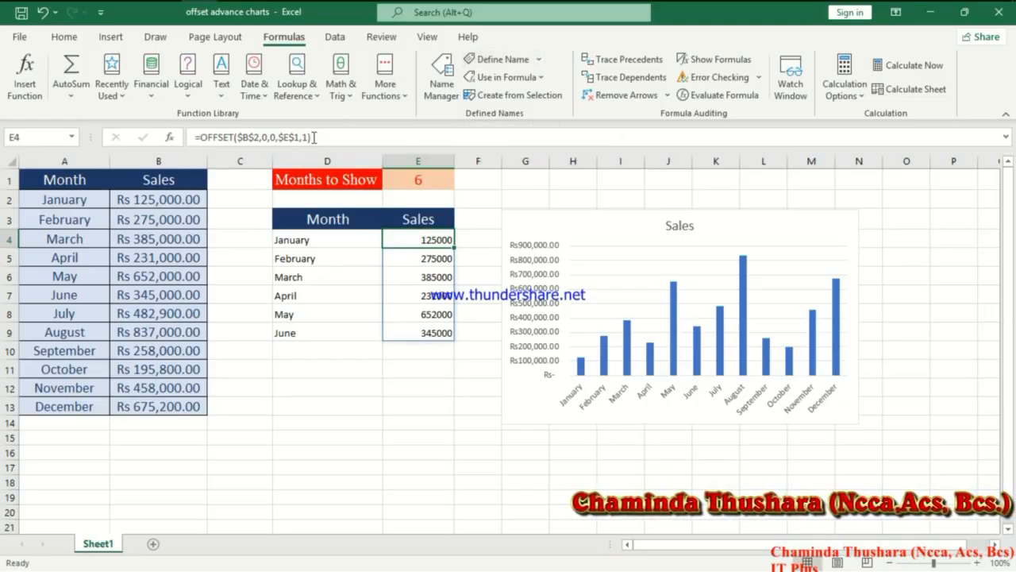
{"action": "left_click", "coordinate": [314, 137]}
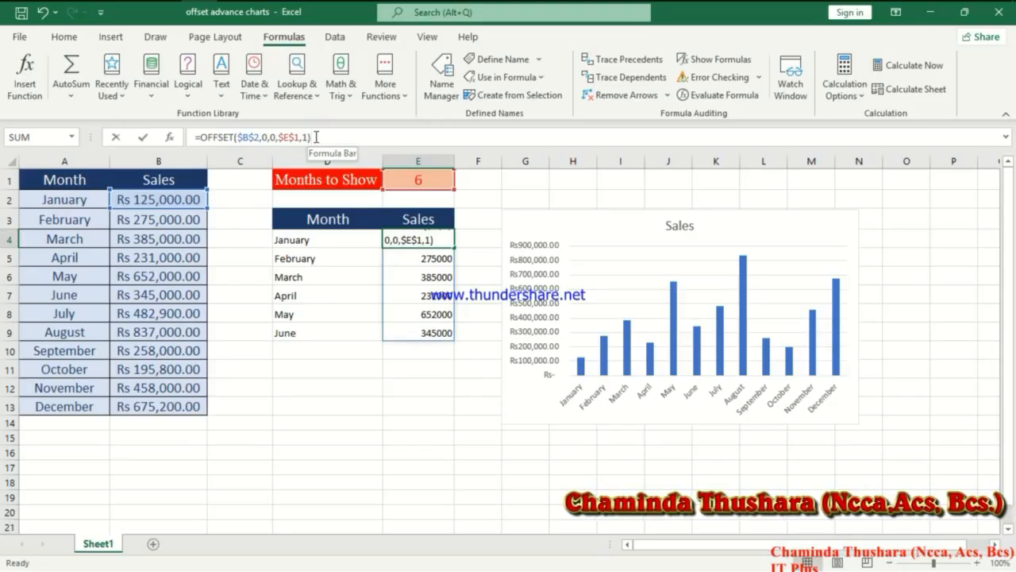
{"action": "left_click_drag", "start_coordinate": [311, 137], "coordinate": [193, 137]}
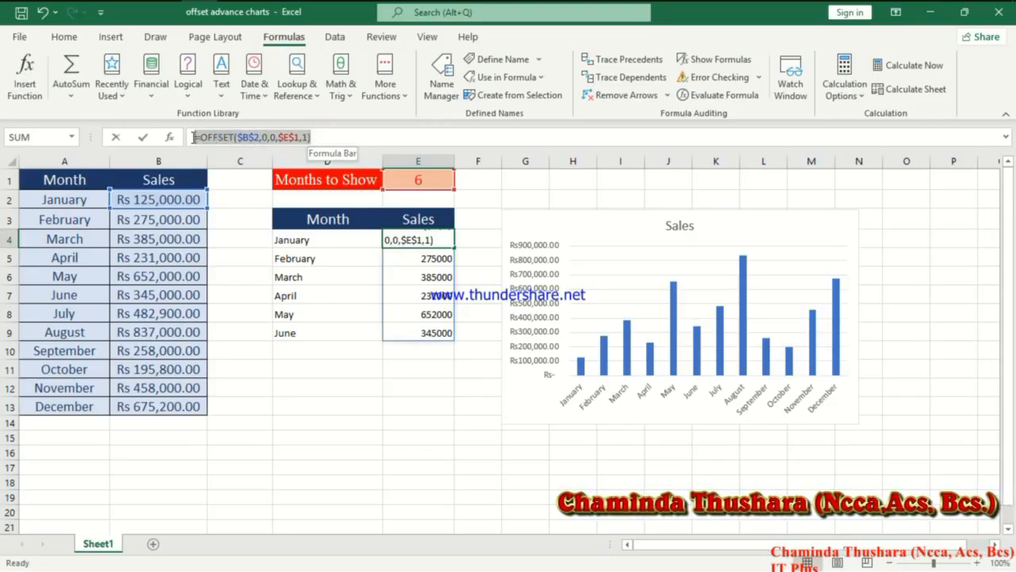
{"action": "right_click", "coordinate": [214, 139]}
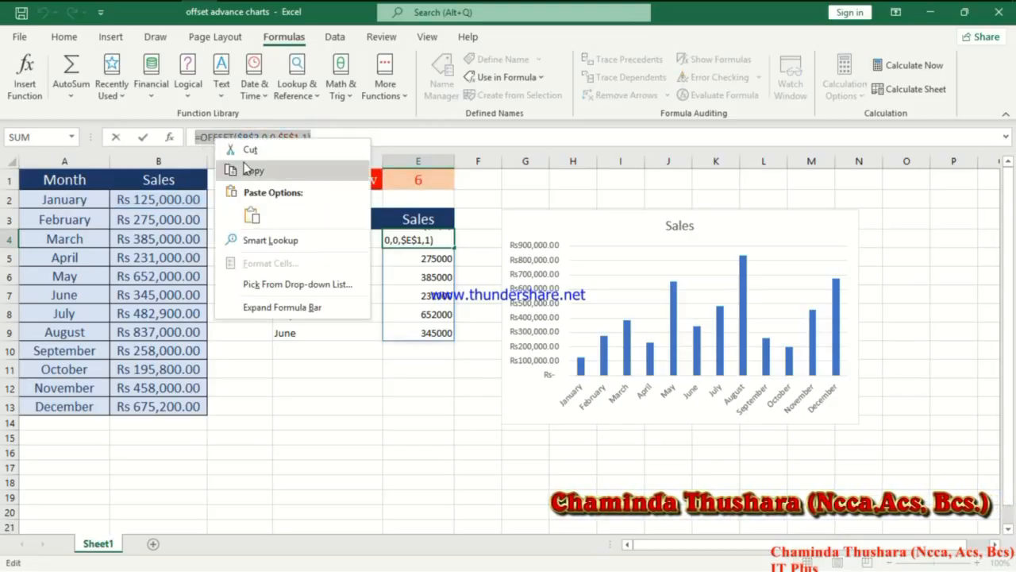
{"action": "left_click", "coordinate": [244, 167]}
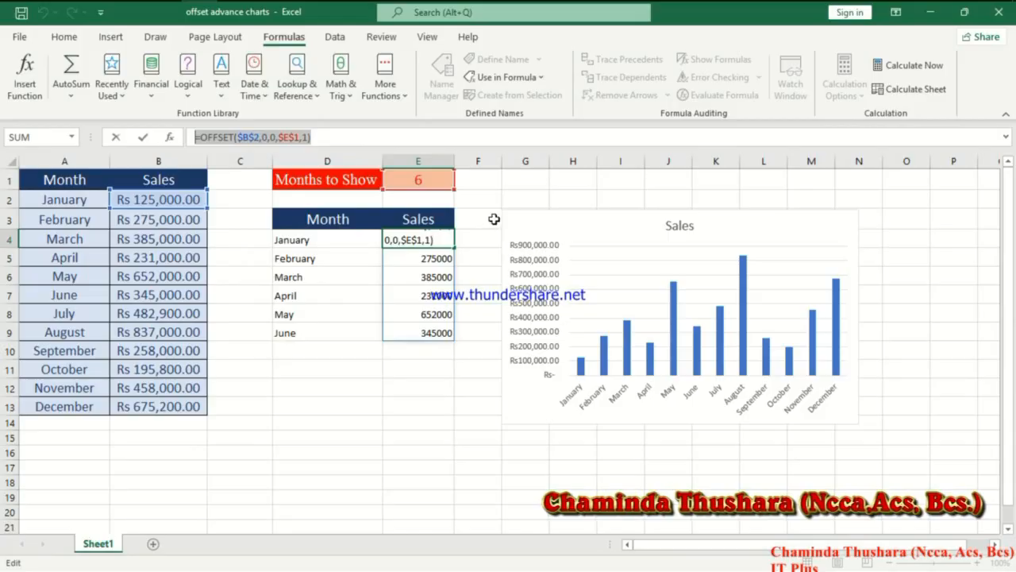
{"action": "key", "text": "Escape"}
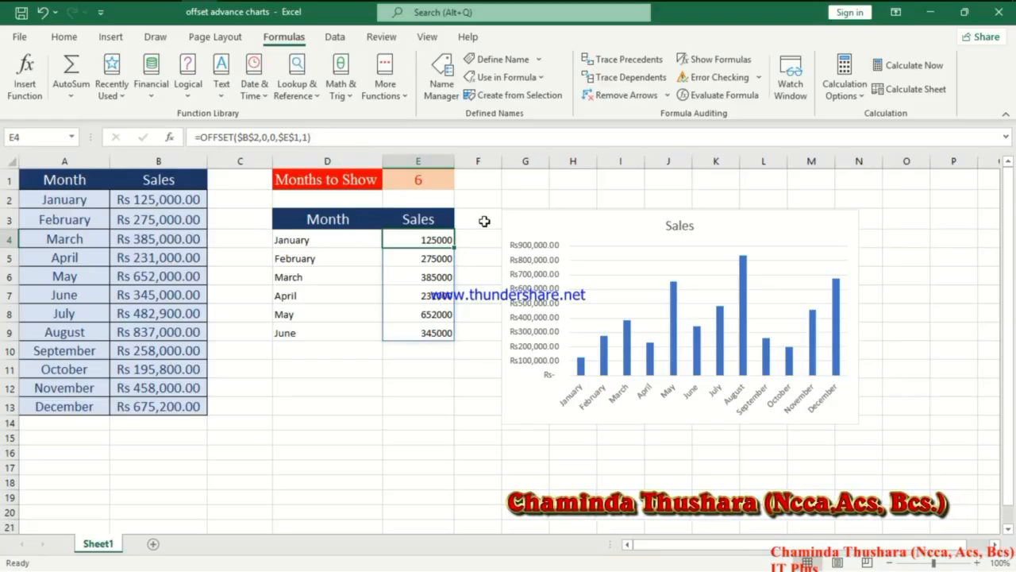
Define a workbook-scoped name sale that refers to =OFFSET($B$2,0,0,$E$1,1), and check both names in the Name Manager
{"action": "left_click", "coordinate": [490, 60]}
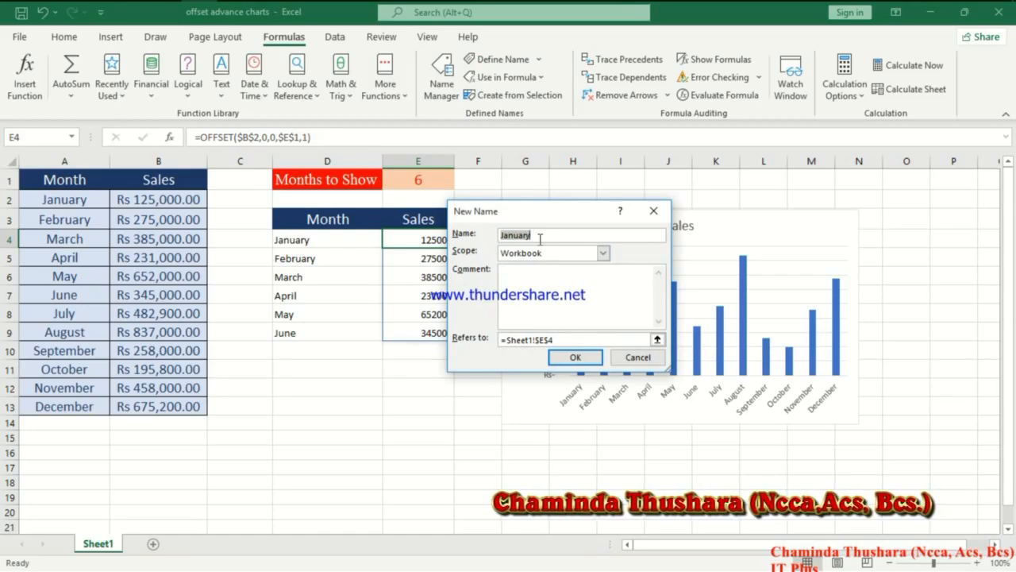
{"action": "type", "text": "sale"}
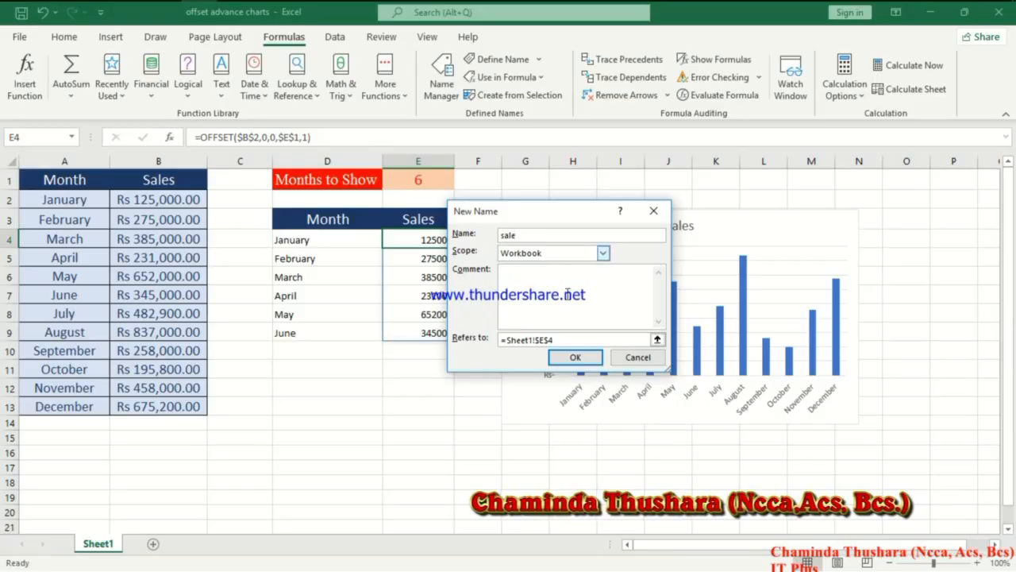
{"action": "left_click", "coordinate": [565, 341]}
{"action": "left_click", "coordinate": [564, 342]}
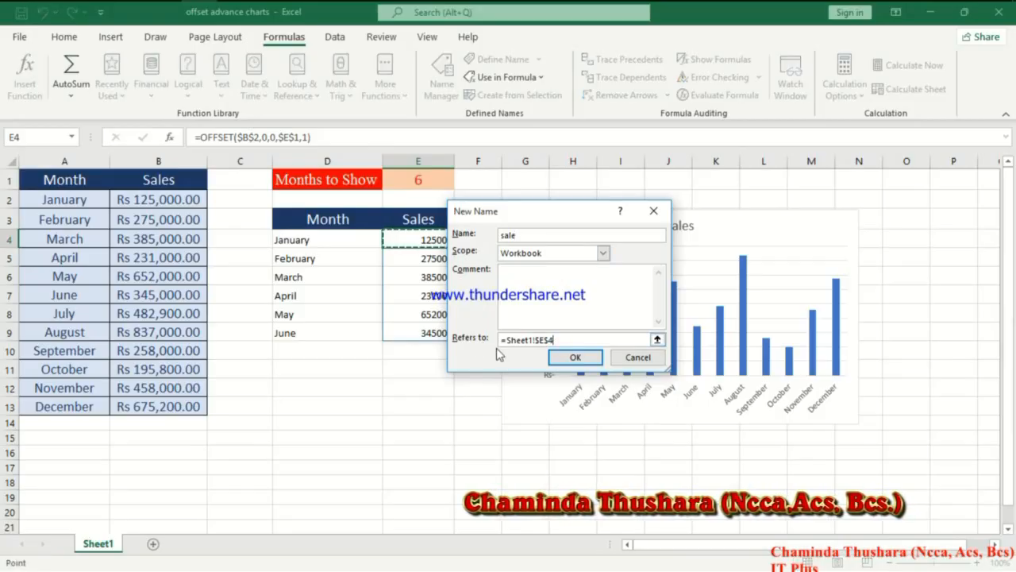
{"action": "left_click_drag", "start_coordinate": [558, 340], "coordinate": [508, 341]}
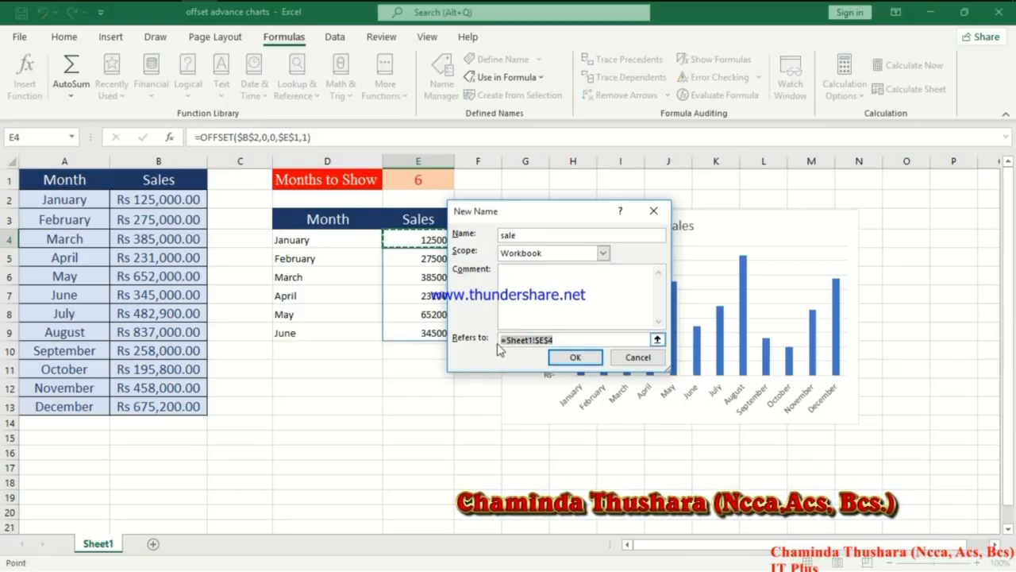
{"action": "right_click", "coordinate": [505, 344]}
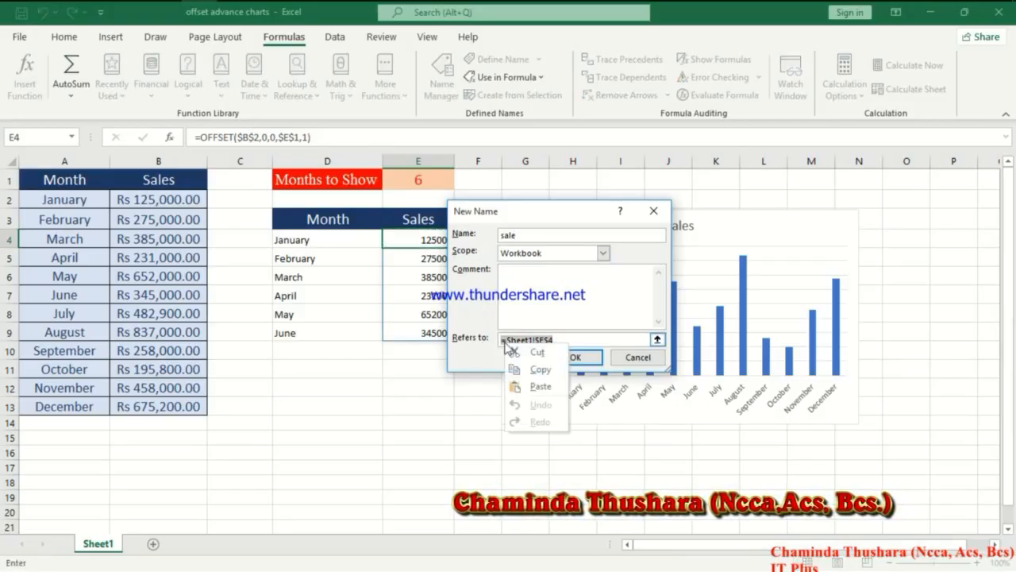
{"action": "left_click", "coordinate": [538, 387]}
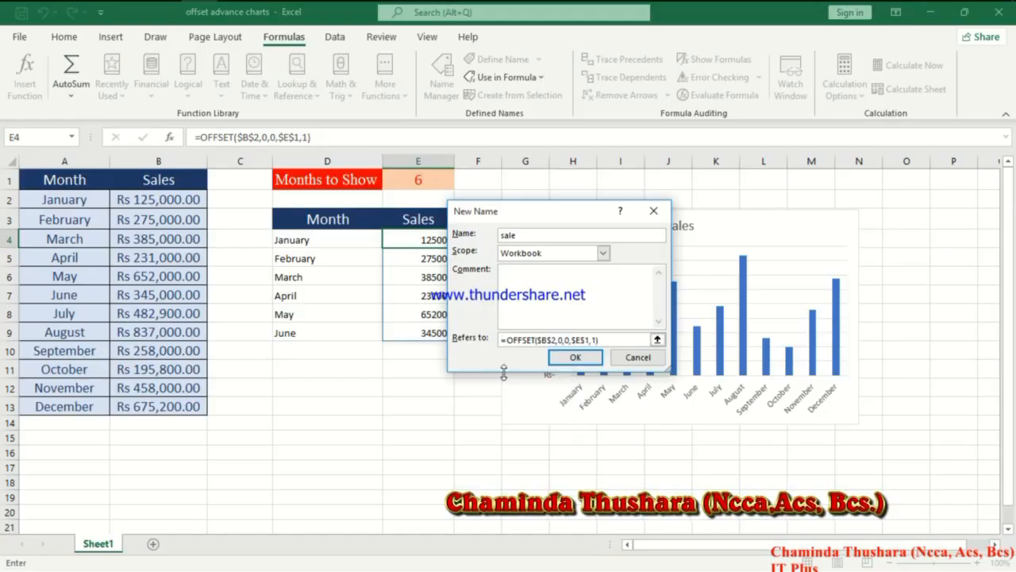
{"action": "left_click", "coordinate": [578, 357]}
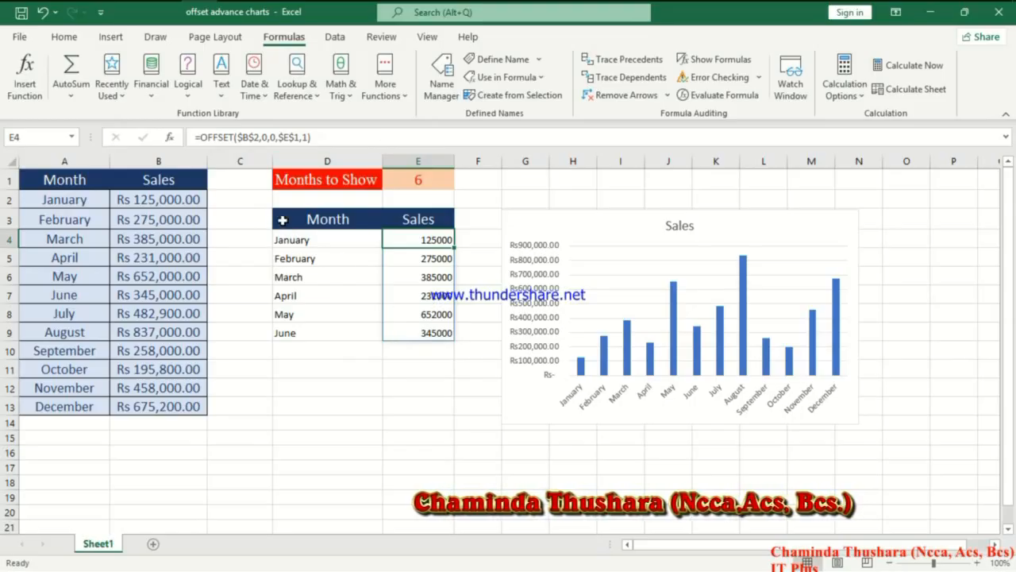
{"action": "left_click", "coordinate": [436, 88]}
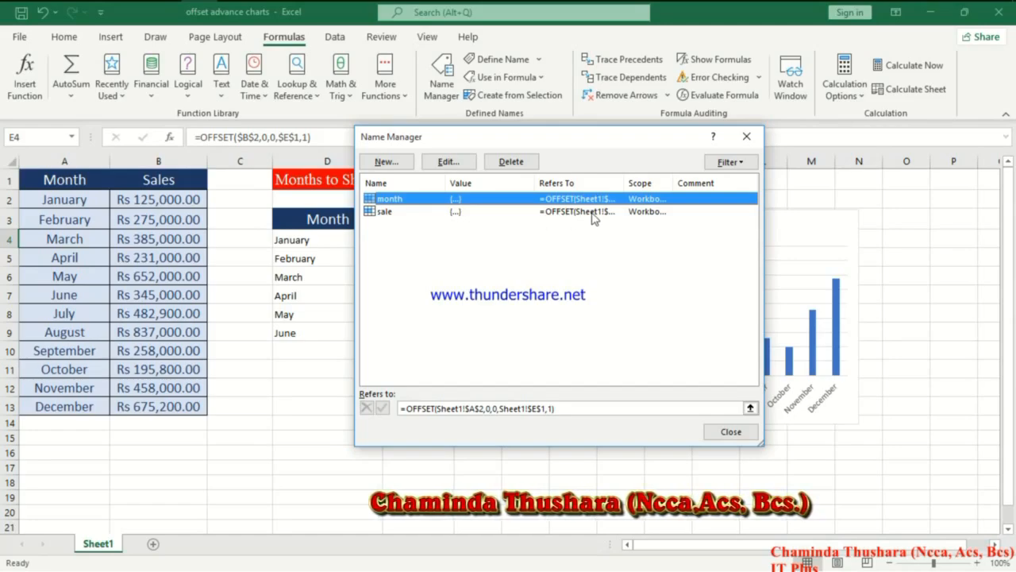
{"action": "left_click", "coordinate": [726, 432]}
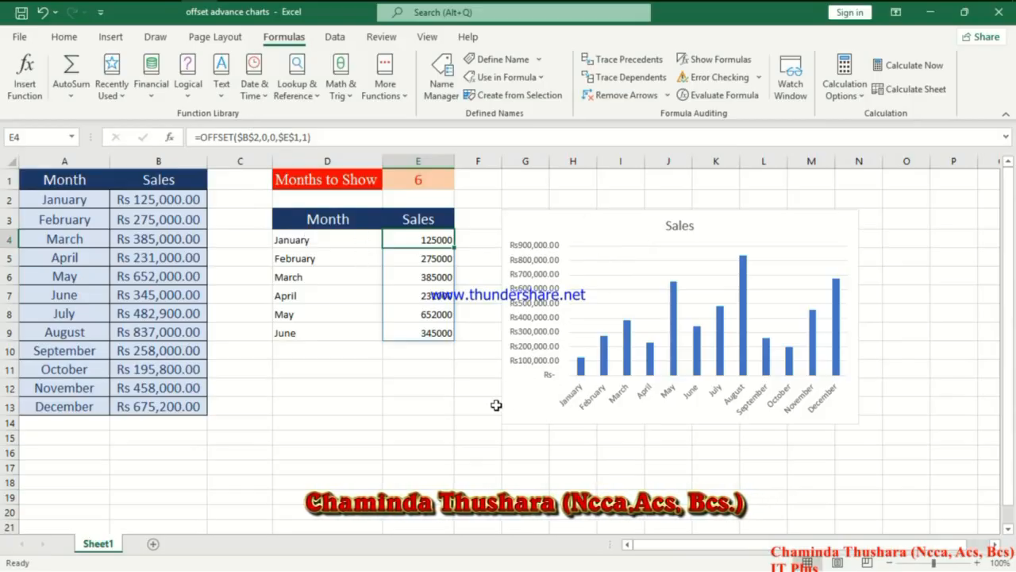
Edit the Sales series in the chart's data source so its series values refer to =Sheet1!sale
{"action": "left_click", "coordinate": [548, 221]}
{"action": "right_click", "coordinate": [548, 222]}
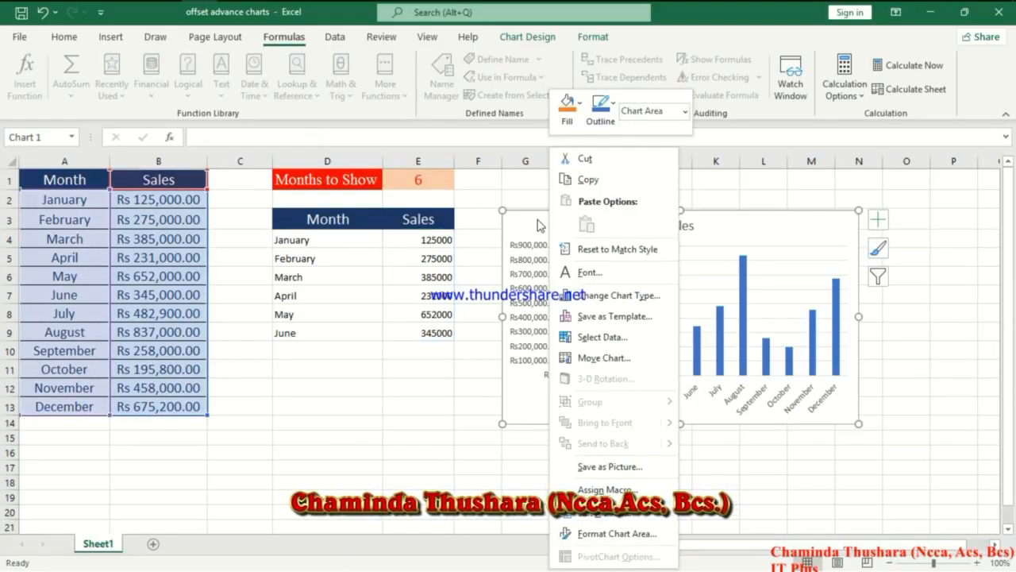
{"action": "left_click", "coordinate": [522, 202]}
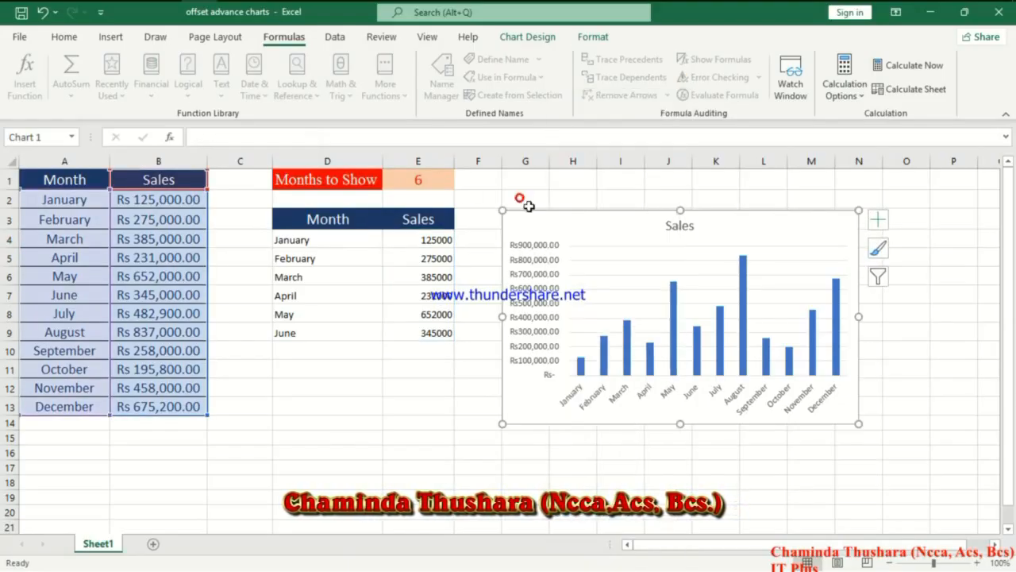
{"action": "right_click", "coordinate": [542, 222]}
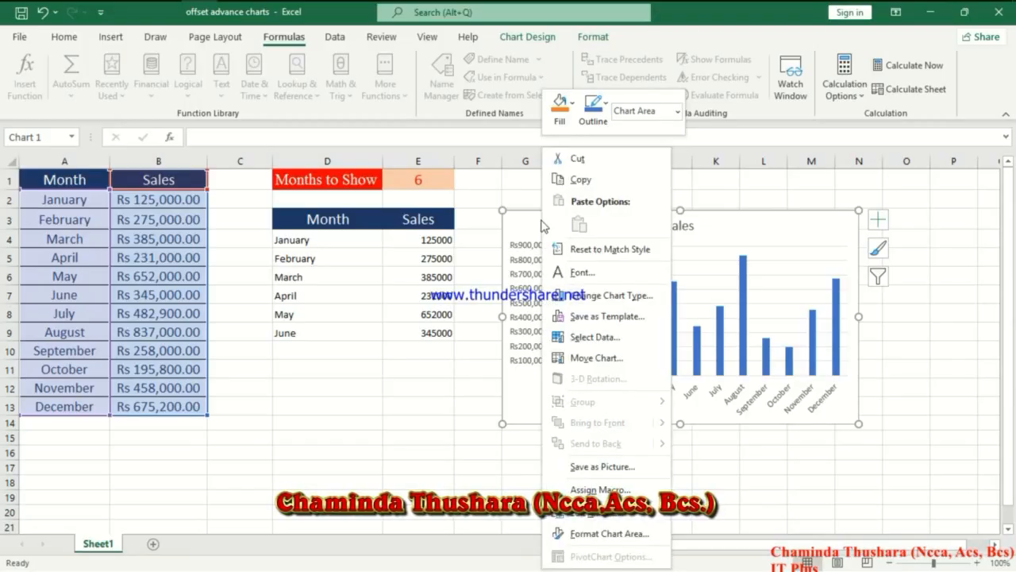
{"action": "left_click", "coordinate": [609, 343]}
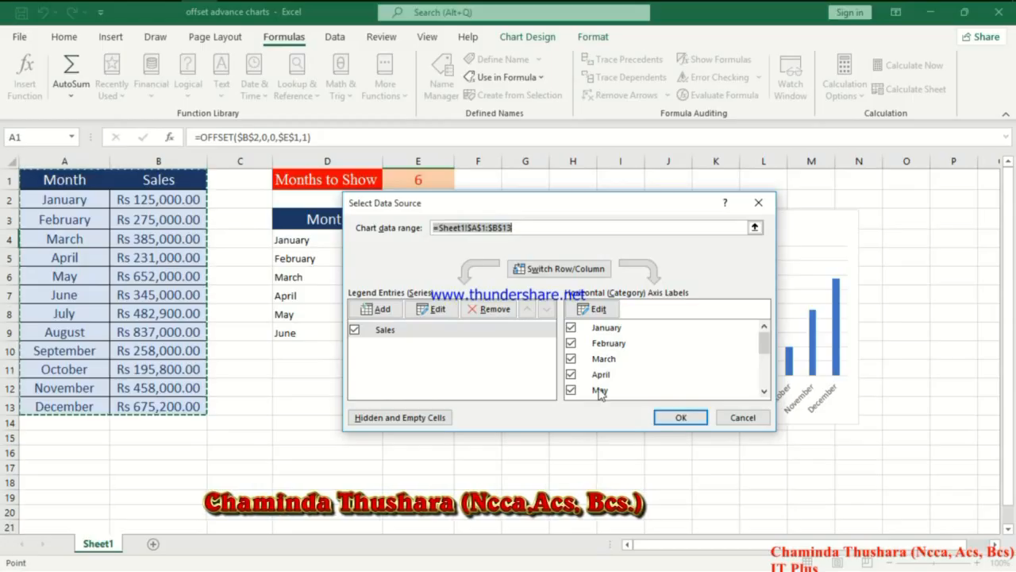
{"action": "left_click", "coordinate": [436, 310]}
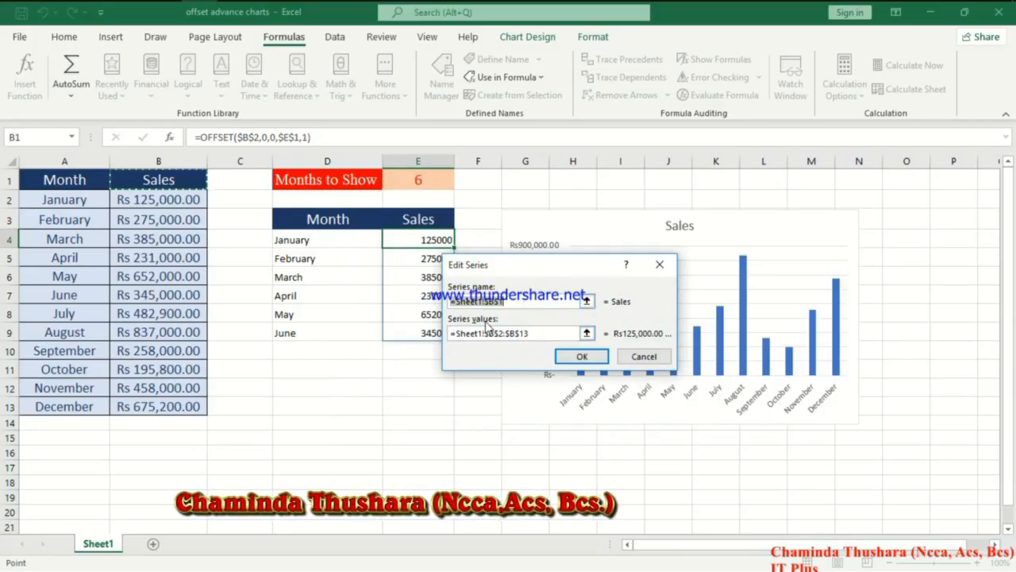
{"action": "left_click", "coordinate": [536, 334]}
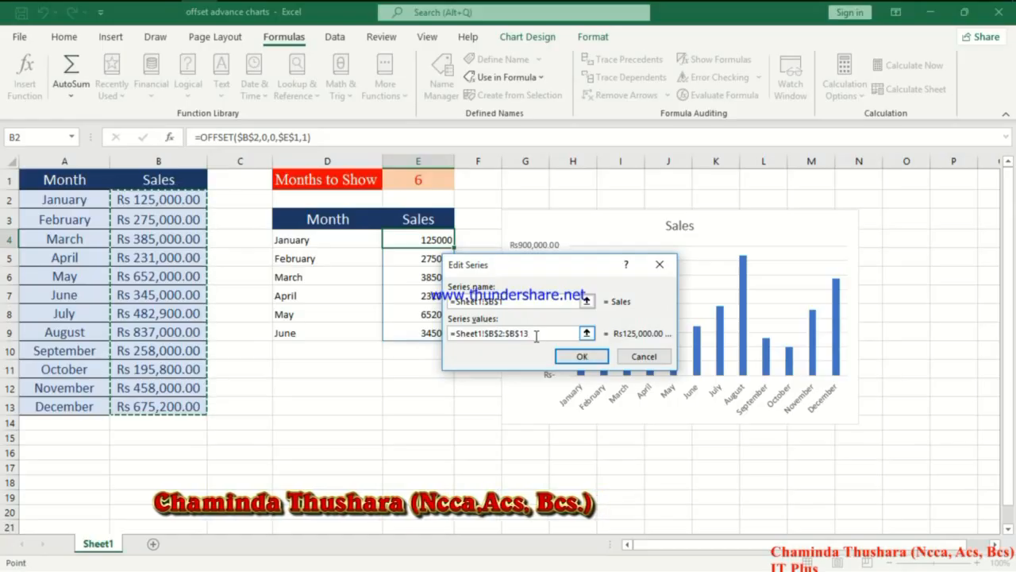
{"action": "key", "text": "BackSpace"}
{"action": "key", "text": "BackSpace"}
{"action": "key", "text": "BackSpace"}
{"action": "key", "text": "BackSpace"}
{"action": "key", "text": "BackSpace"}
{"action": "key", "text": "BackSpace"}
{"action": "key", "text": "BackSpace"}
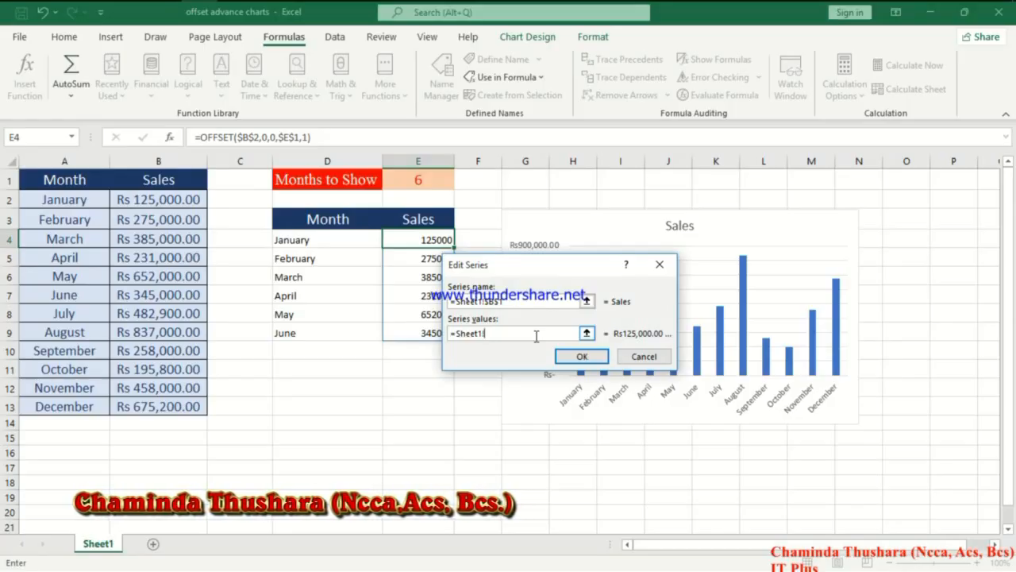
{"action": "type", "text": "sale"}
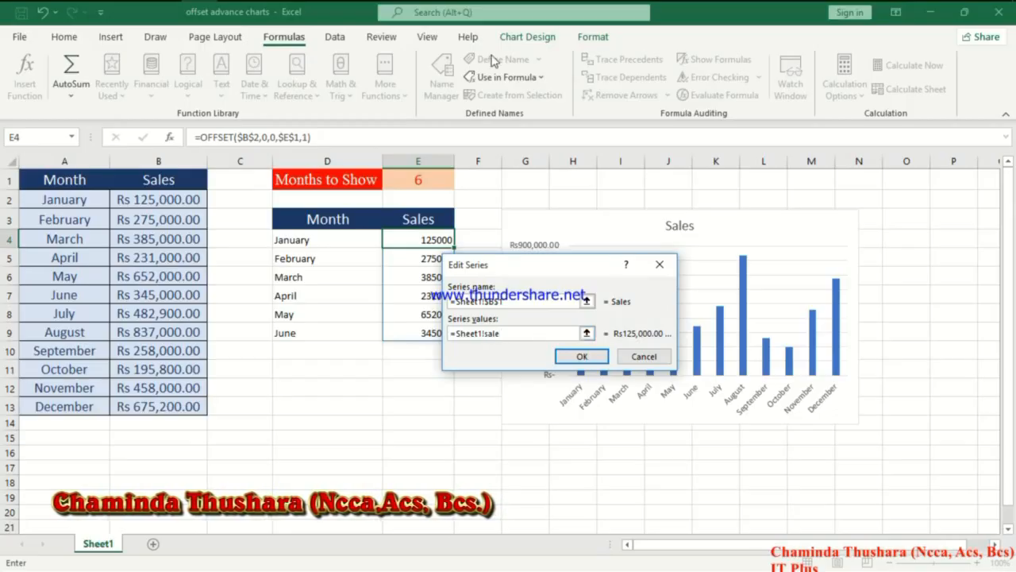
{"action": "left_click", "coordinate": [582, 357]}
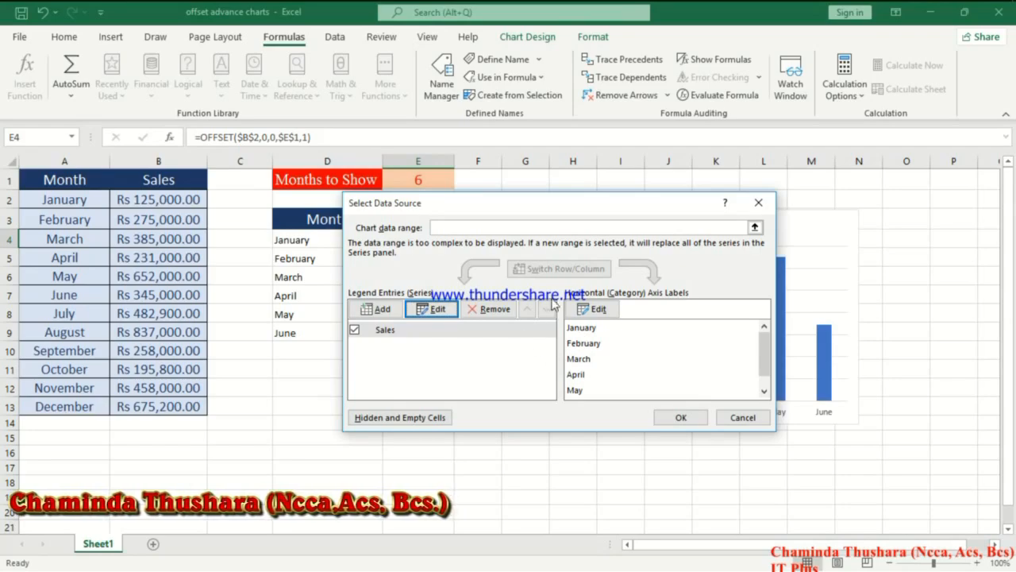
Set the chart's horizontal axis label range to =Sheet1!month and apply the data source changes
{"action": "left_click", "coordinate": [598, 310]}
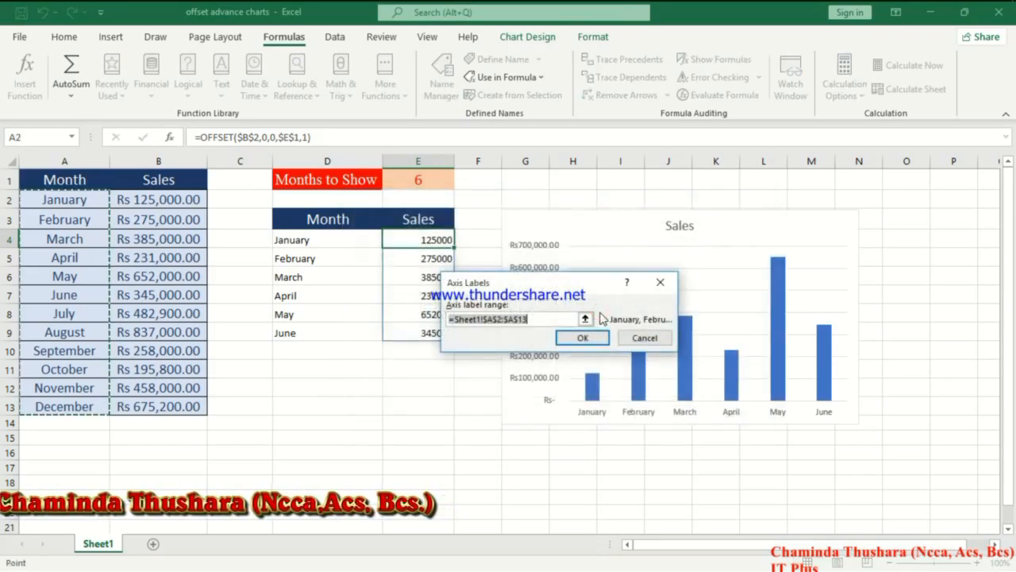
{"action": "left_click", "coordinate": [549, 319]}
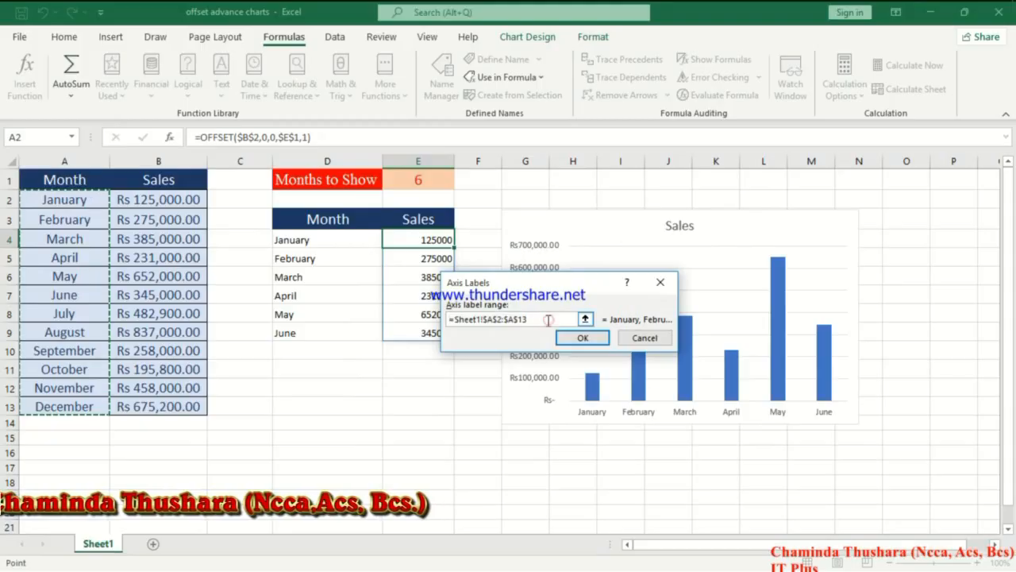
{"action": "key", "text": "BackSpace"}
{"action": "key", "text": "BackSpace"}
{"action": "key", "text": "BackSpace"}
{"action": "key", "text": "BackSpace"}
{"action": "key", "text": "BackSpace"}
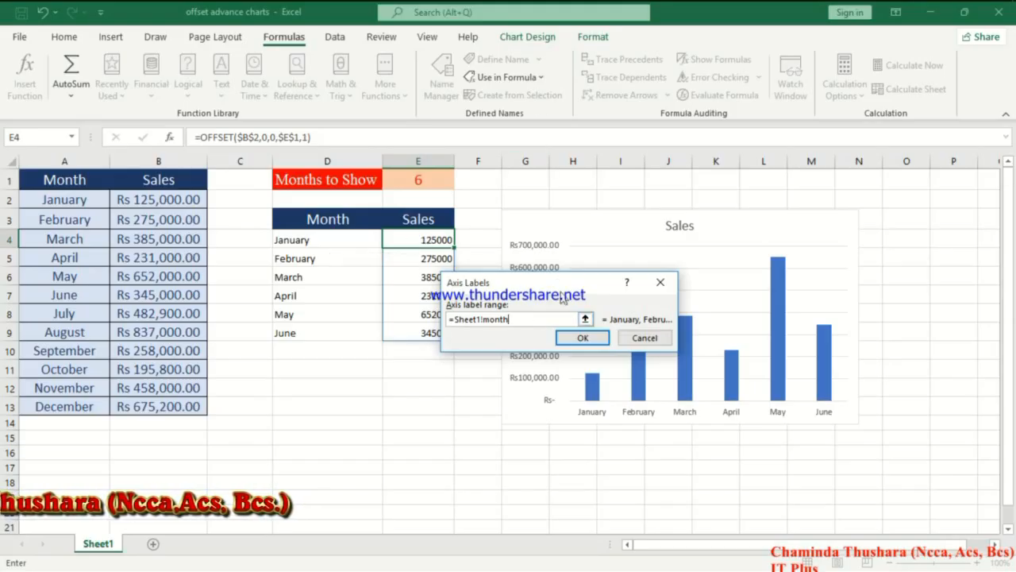
{"action": "left_click", "coordinate": [578, 339]}
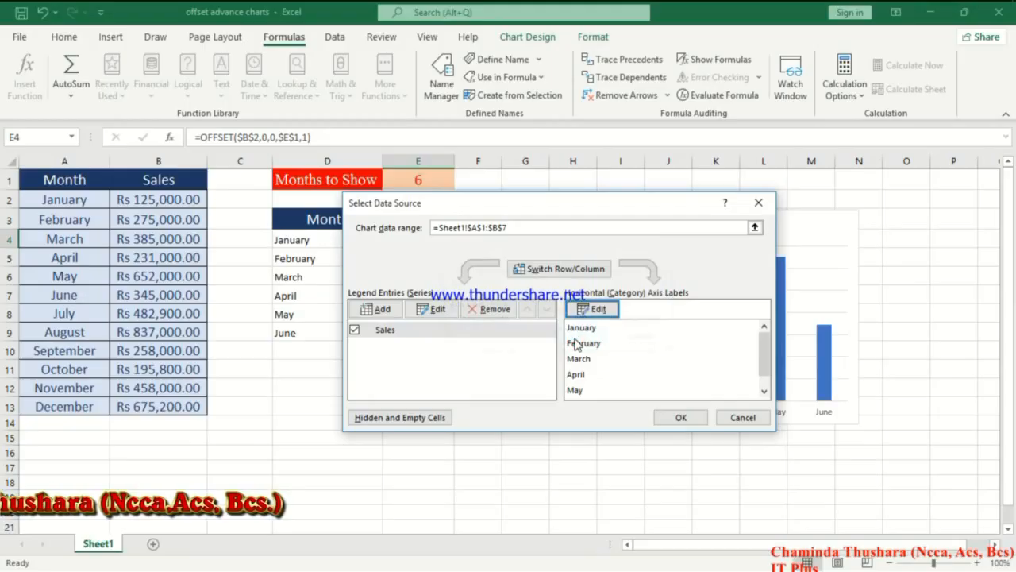
{"action": "left_click", "coordinate": [685, 421]}
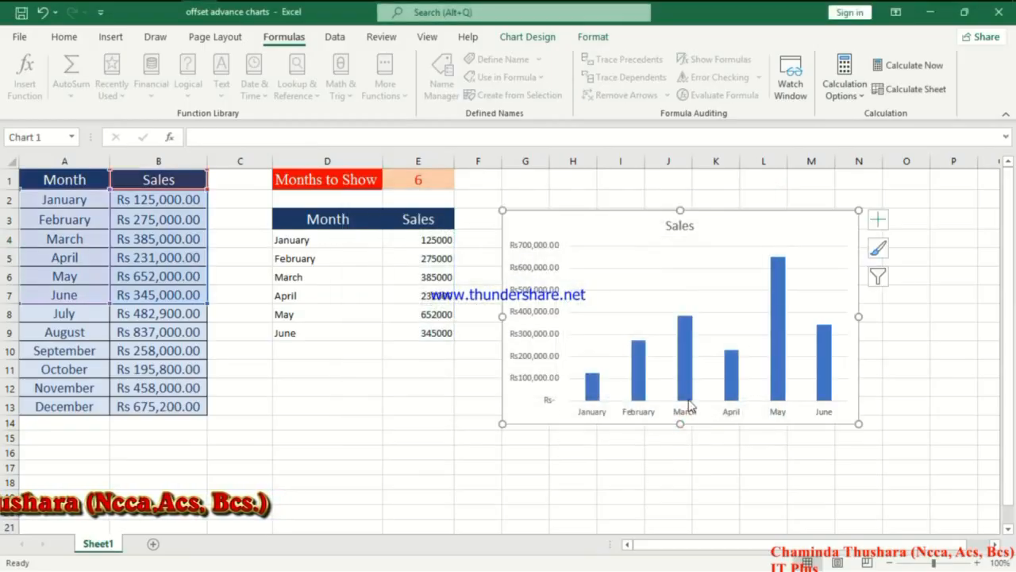
Test the dynamic chart by entering 4 and after that 3 as the Months to Show value in cell E1
{"action": "mouse_move", "coordinate": [825, 403]}
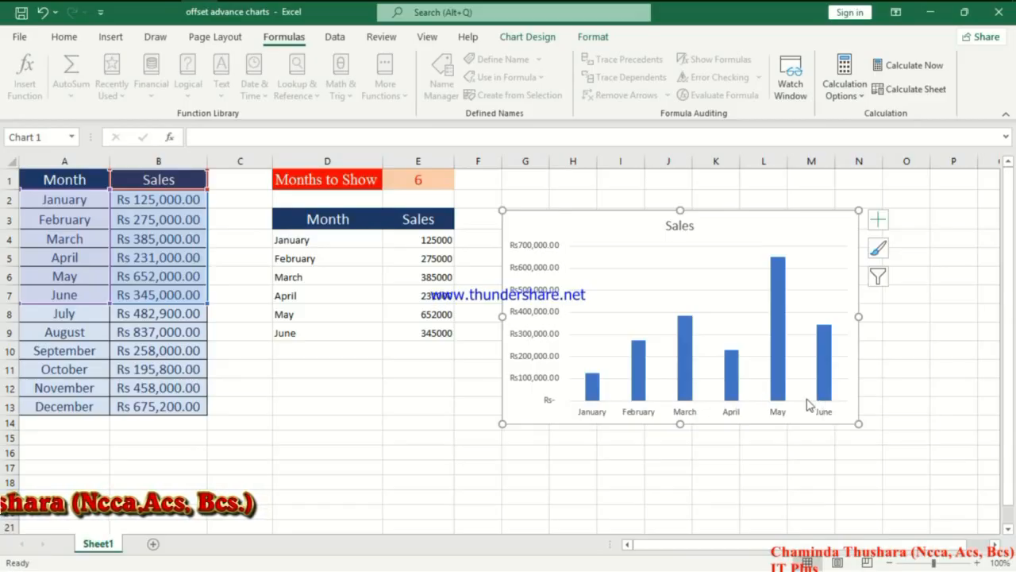
{"action": "left_click", "coordinate": [424, 181]}
{"action": "type", "text": "4"}
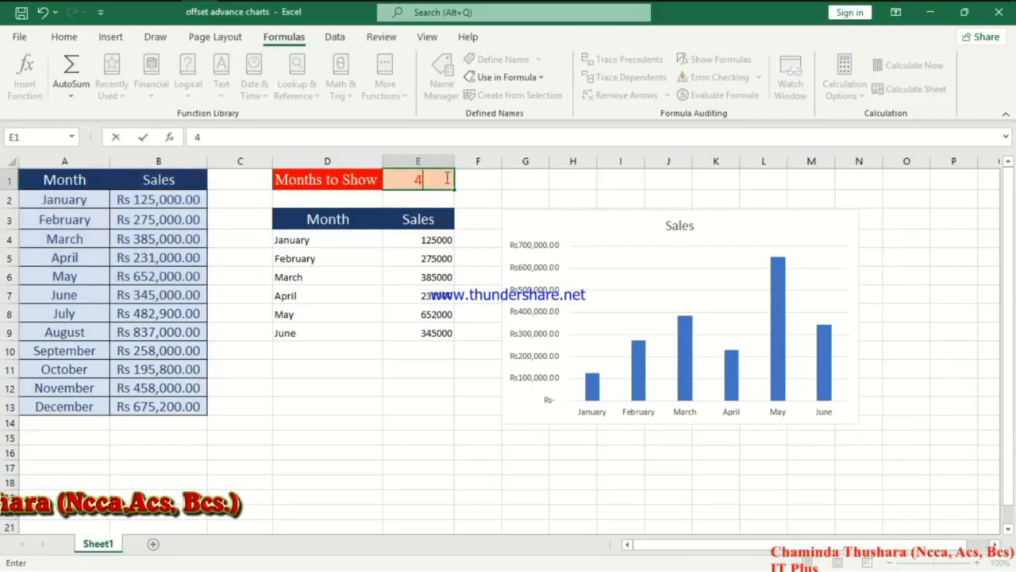
{"action": "key", "text": "Return"}
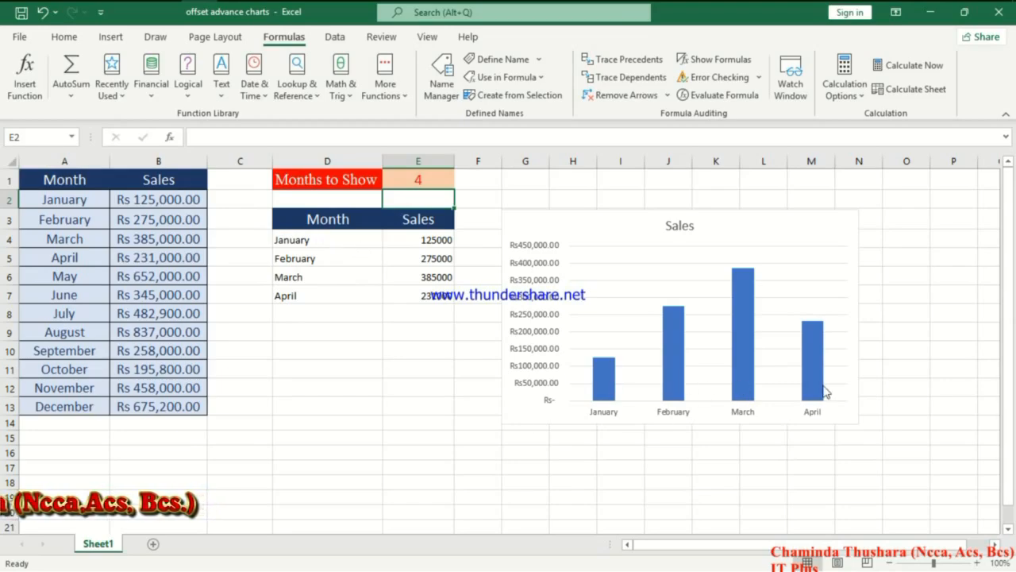
{"action": "left_click", "coordinate": [433, 180]}
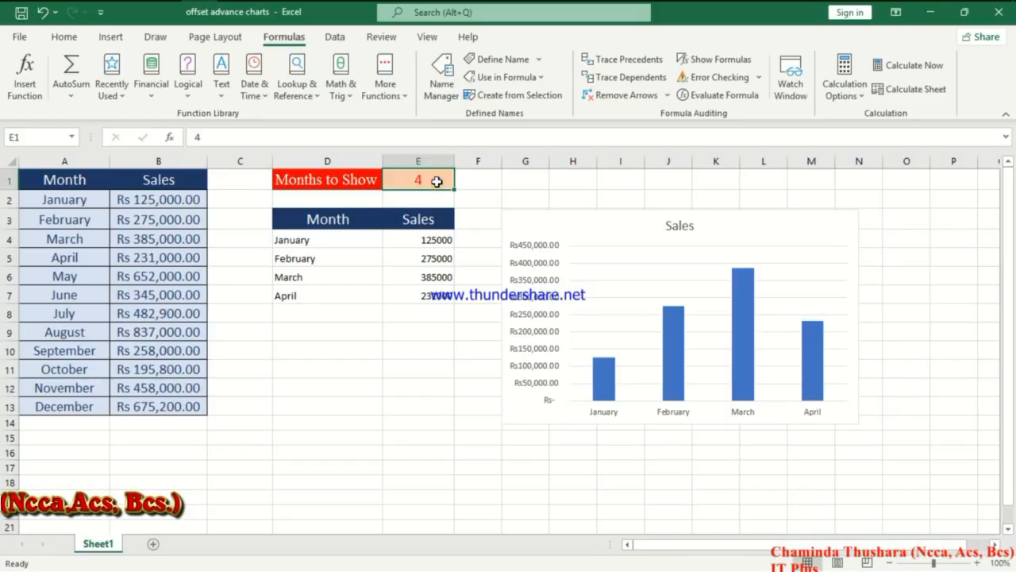
{"action": "type", "text": "3"}
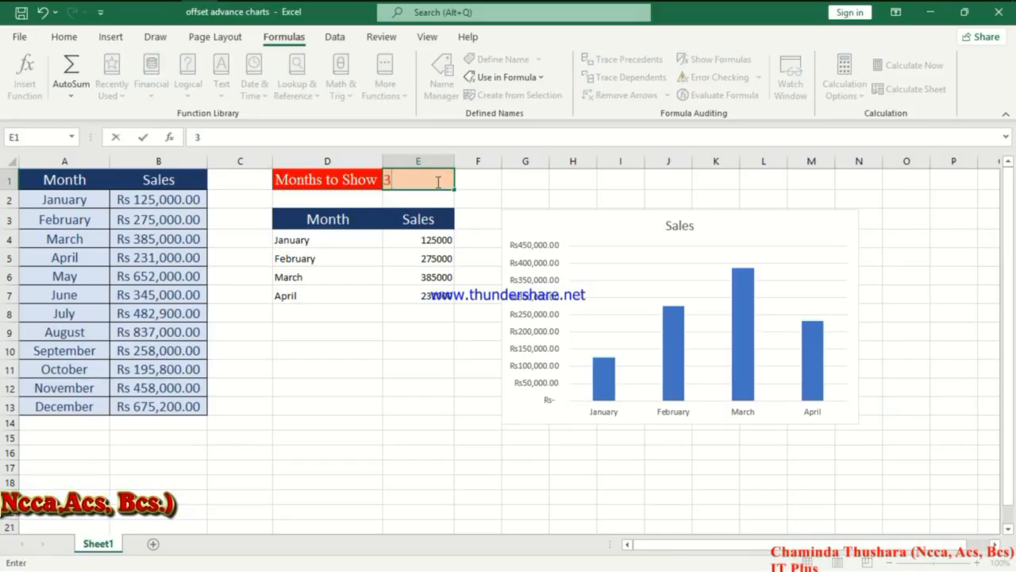
{"action": "key", "text": "Return"}
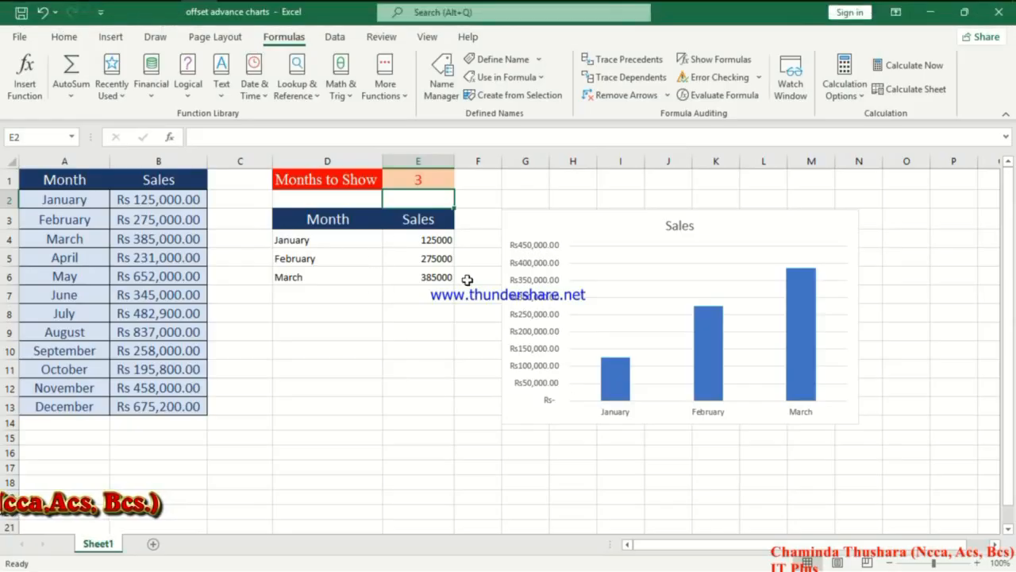
Enter 2 as the Months to Show value in cell E1 to test the dynamic chart
{"action": "mouse_move", "coordinate": [806, 410]}
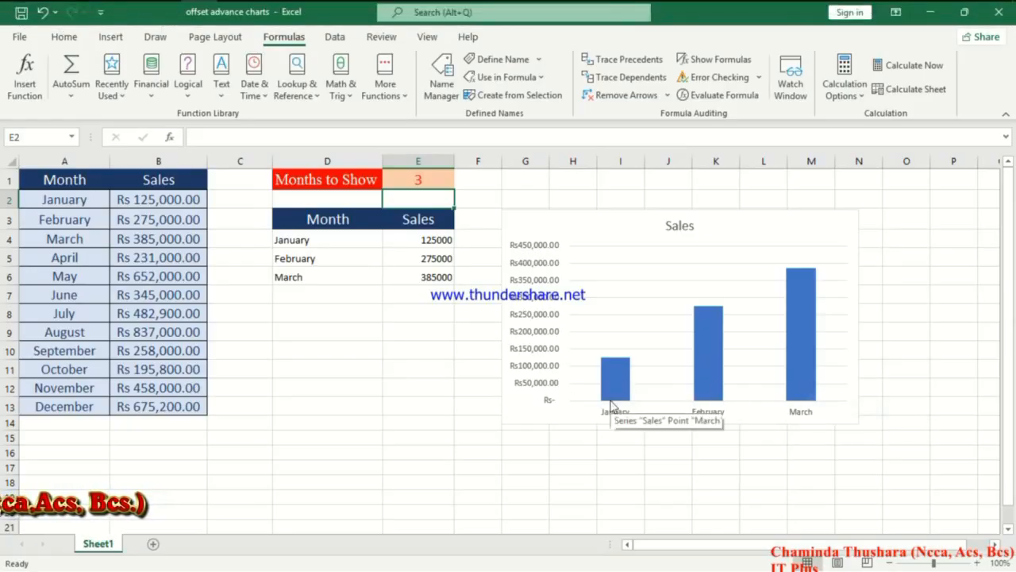
{"action": "left_click", "coordinate": [427, 181]}
{"action": "type", "text": "3"}
{"action": "key", "text": "BackSpace"}
{"action": "type", "text": "2"}
{"action": "key", "text": "Return"}
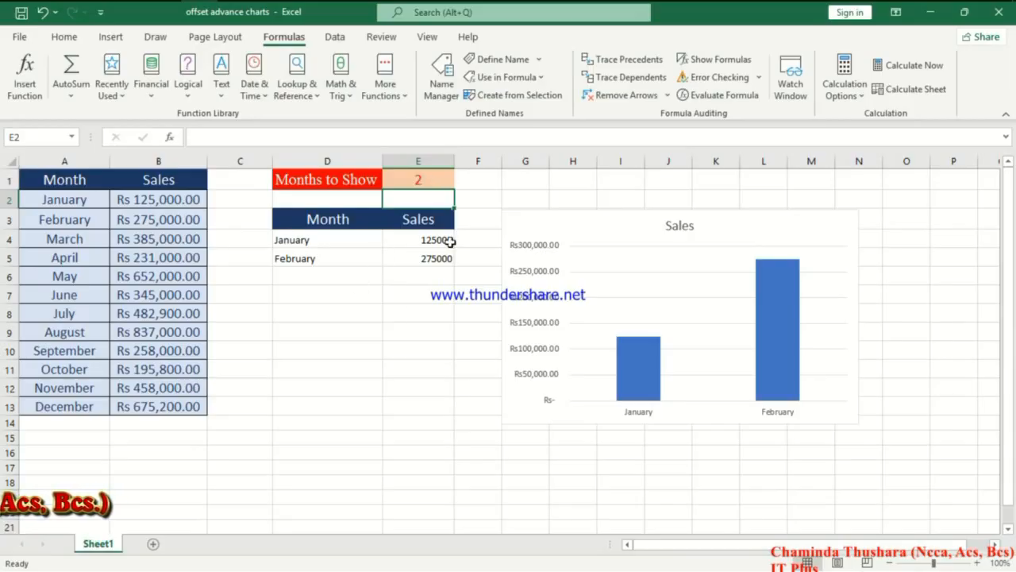
Examine the OFFSET formulas under Month and Sales in row 4, the Months to Show cell and the chart's source ranges
{"action": "left_click", "coordinate": [311, 239]}
{"action": "left_click", "coordinate": [411, 240]}
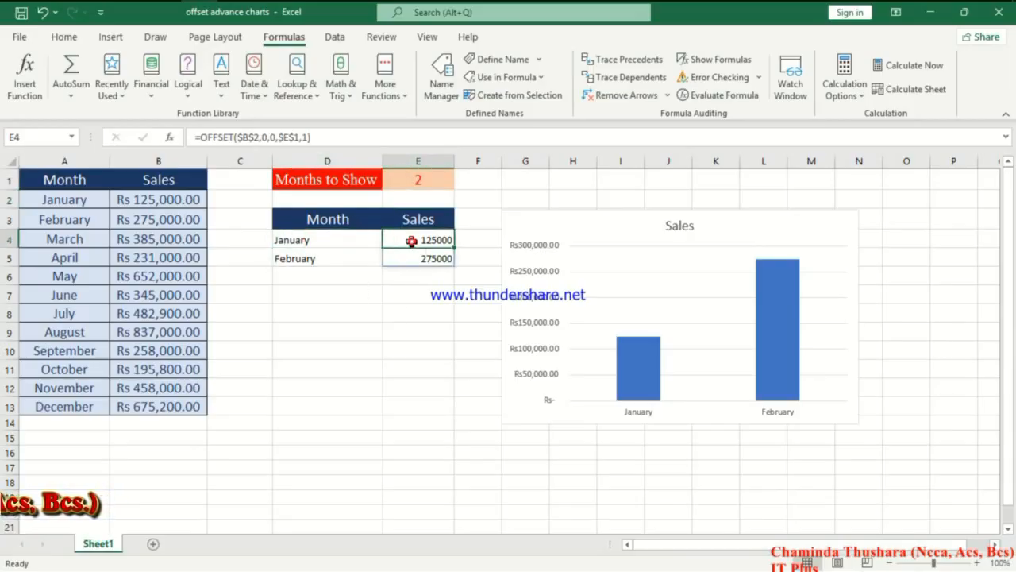
{"action": "left_click", "coordinate": [599, 225]}
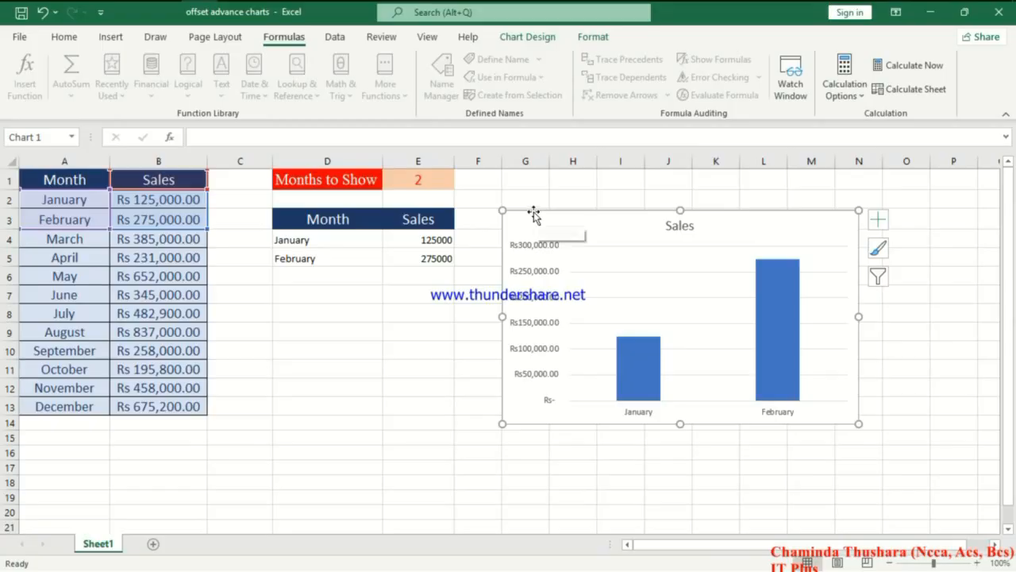
{"action": "left_click", "coordinate": [424, 183]}
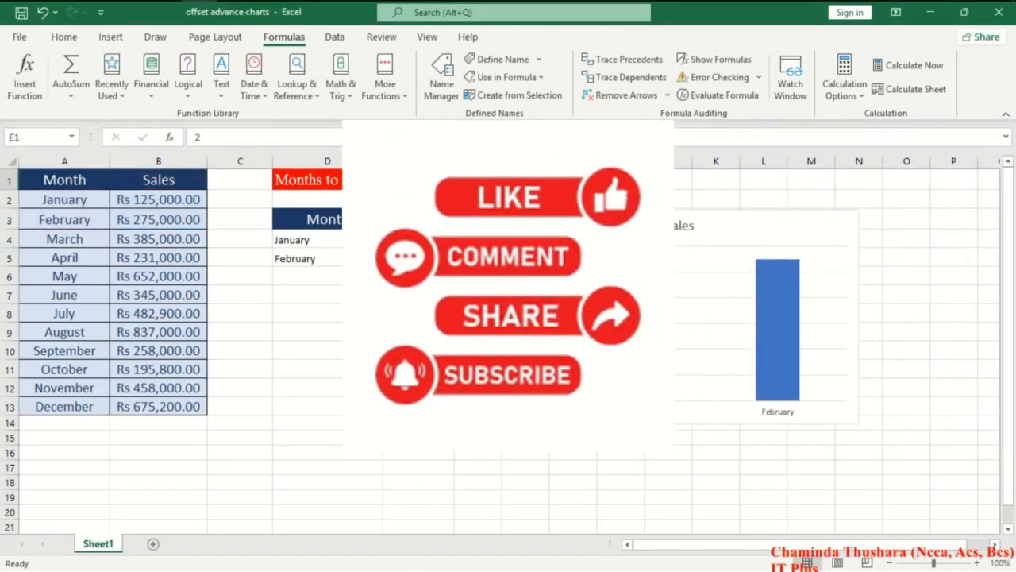
{"action": "left_click", "coordinate": [330, 238]}
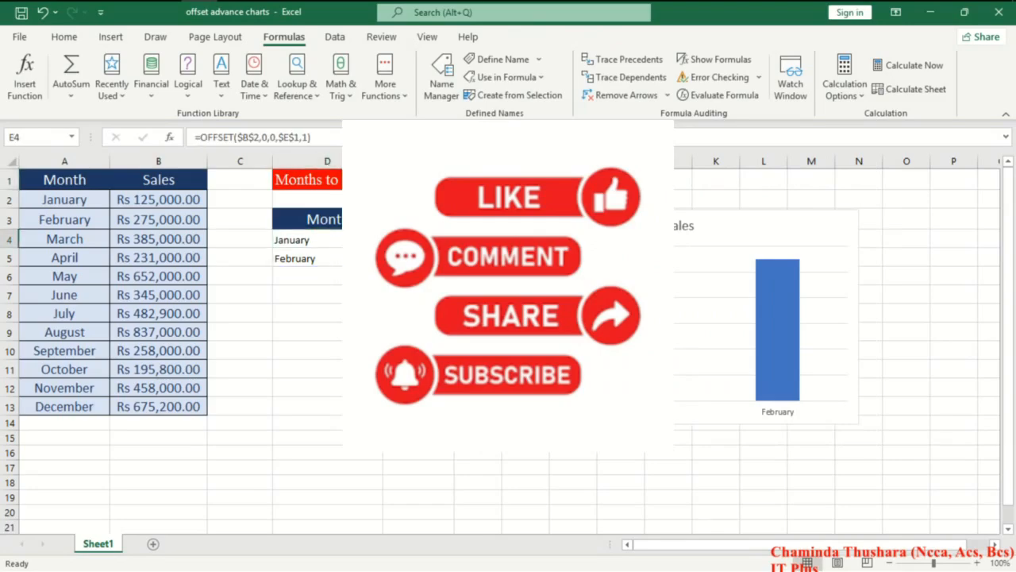
{"action": "left_click", "coordinate": [572, 228]}
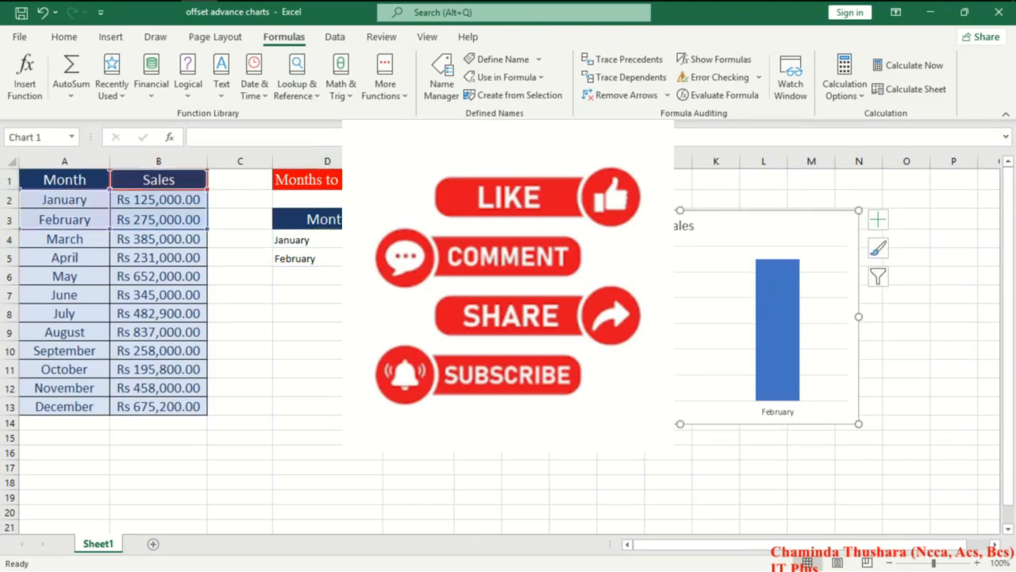